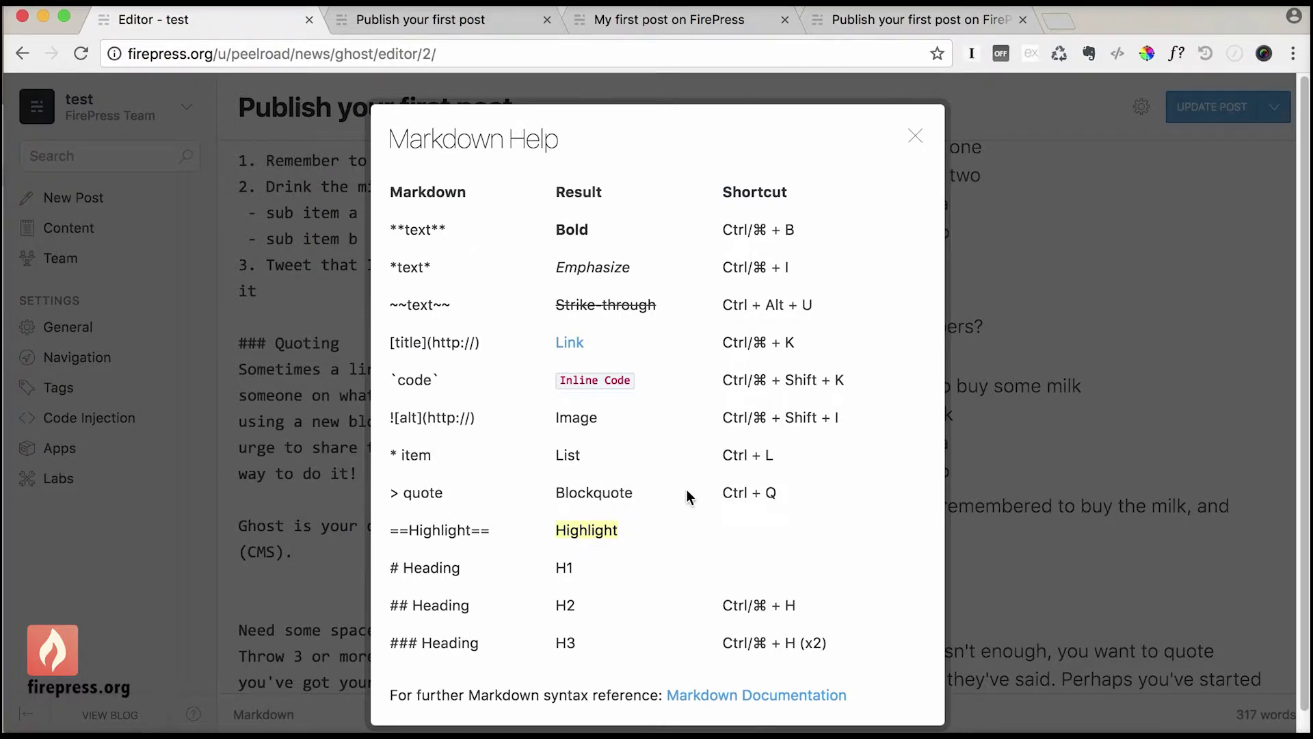
# Step: Review the blockquote syntax and its shortcut in the Markdown Help, then close the help
pyautogui.doubleClick(394, 494)
pyautogui.click(393, 494)
pyautogui.doubleClick(392, 494)
pyautogui.moveTo(392, 494); pyautogui.dragTo(722, 495)
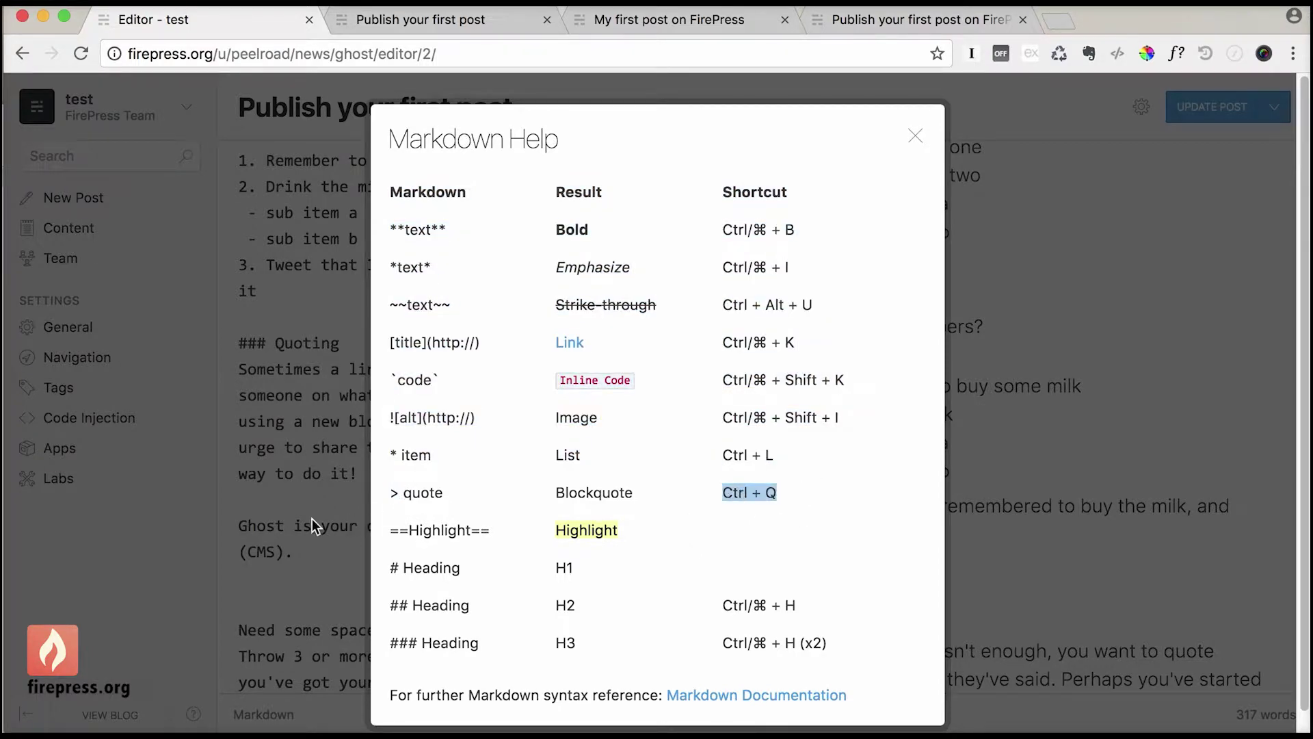
pyautogui.click(344, 524)
pyautogui.click(236, 526)
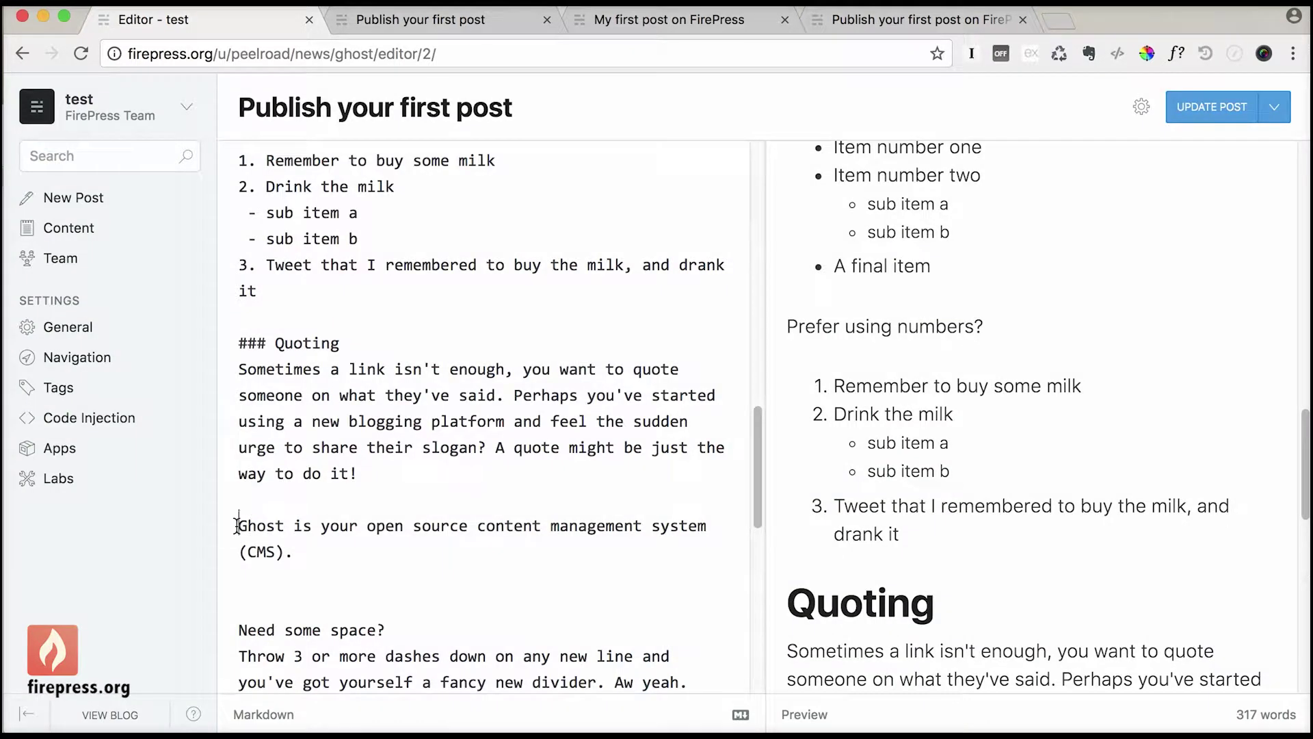
pyautogui.press('super+q')
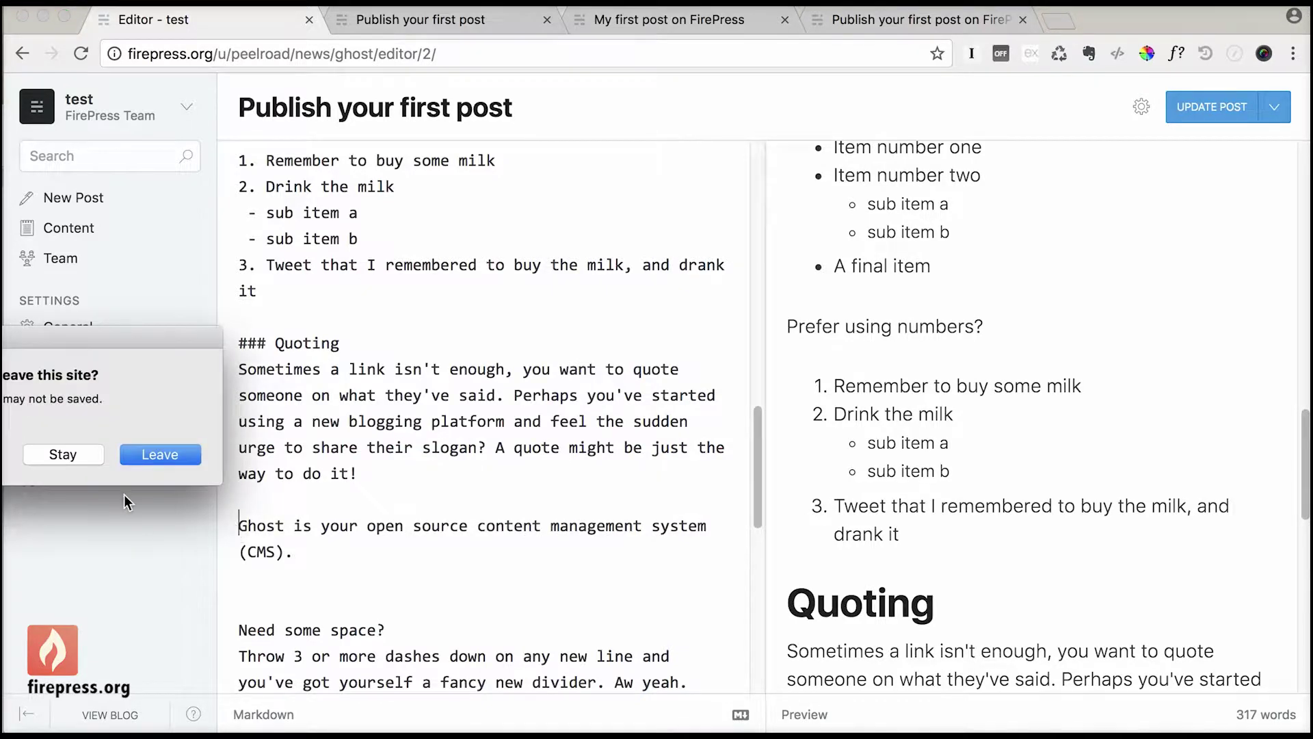
pyautogui.press('Escape')
pyautogui.moveTo(308, 545); pyautogui.dragTo(233, 527)
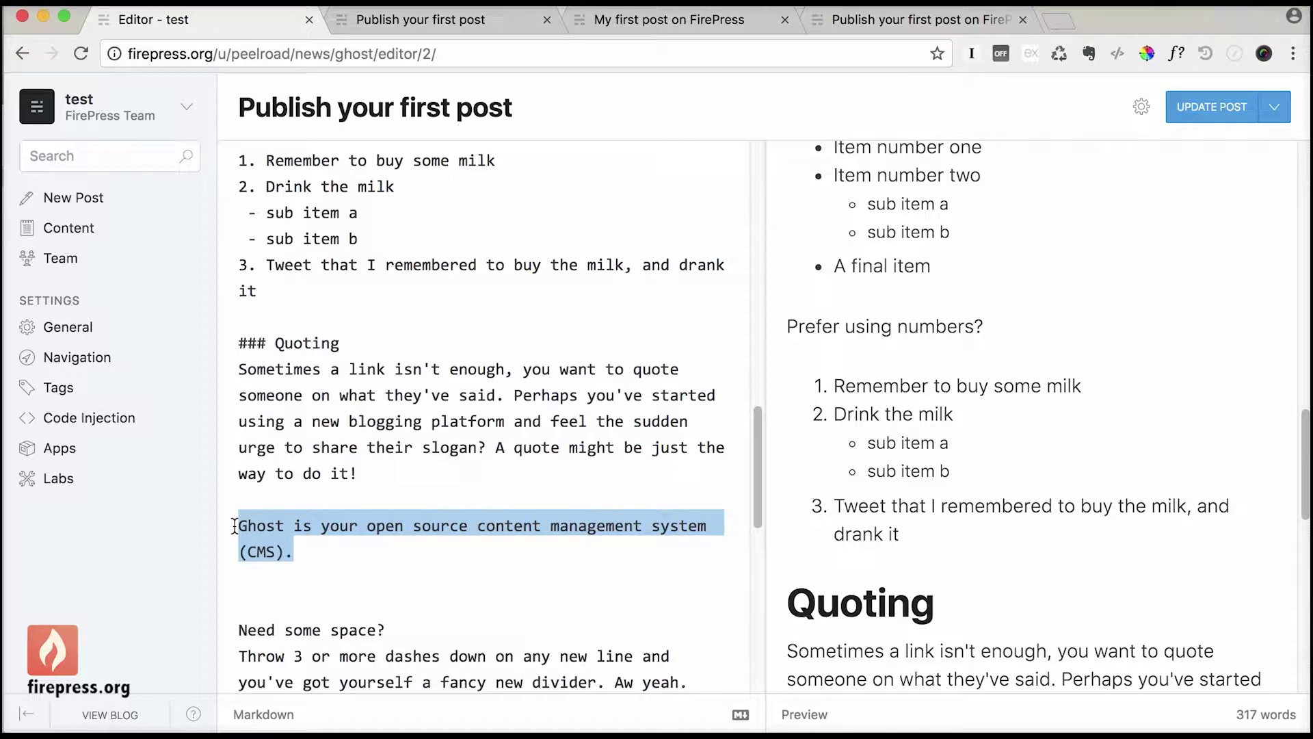
pyautogui.click(337, 435)
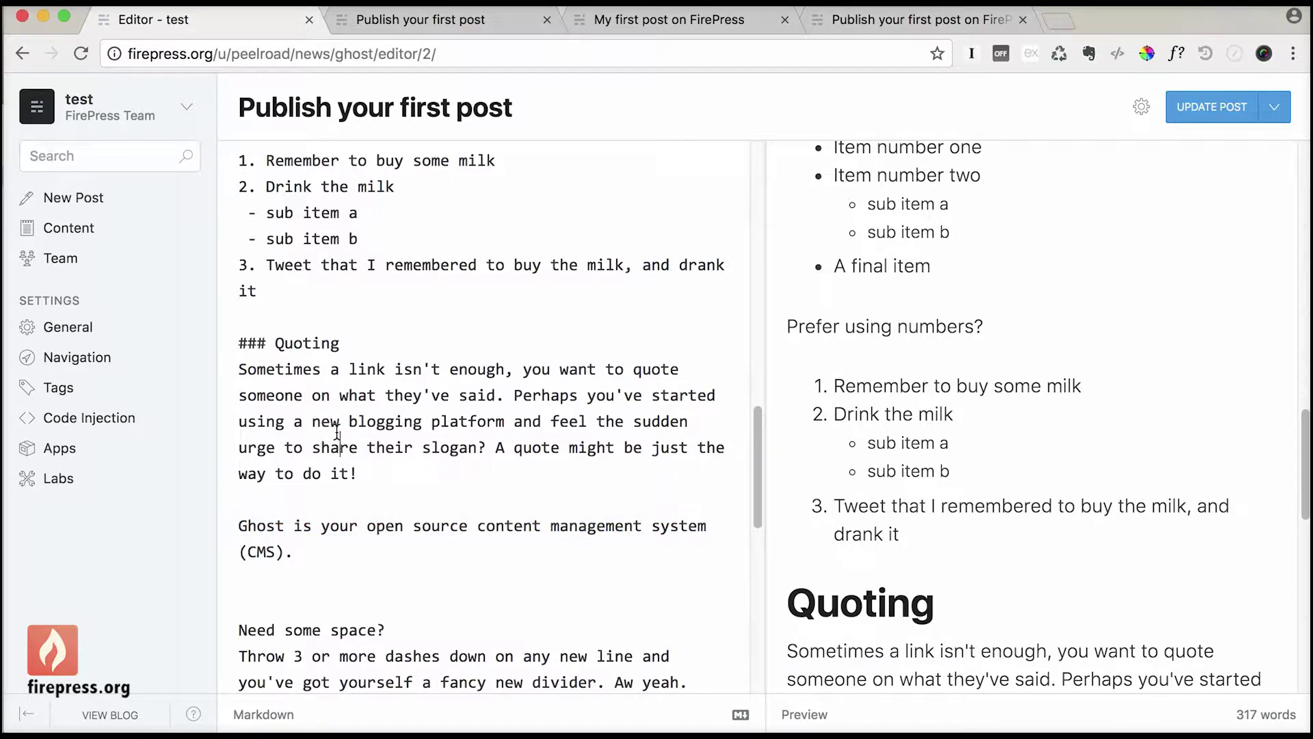
pyautogui.press('super+w')
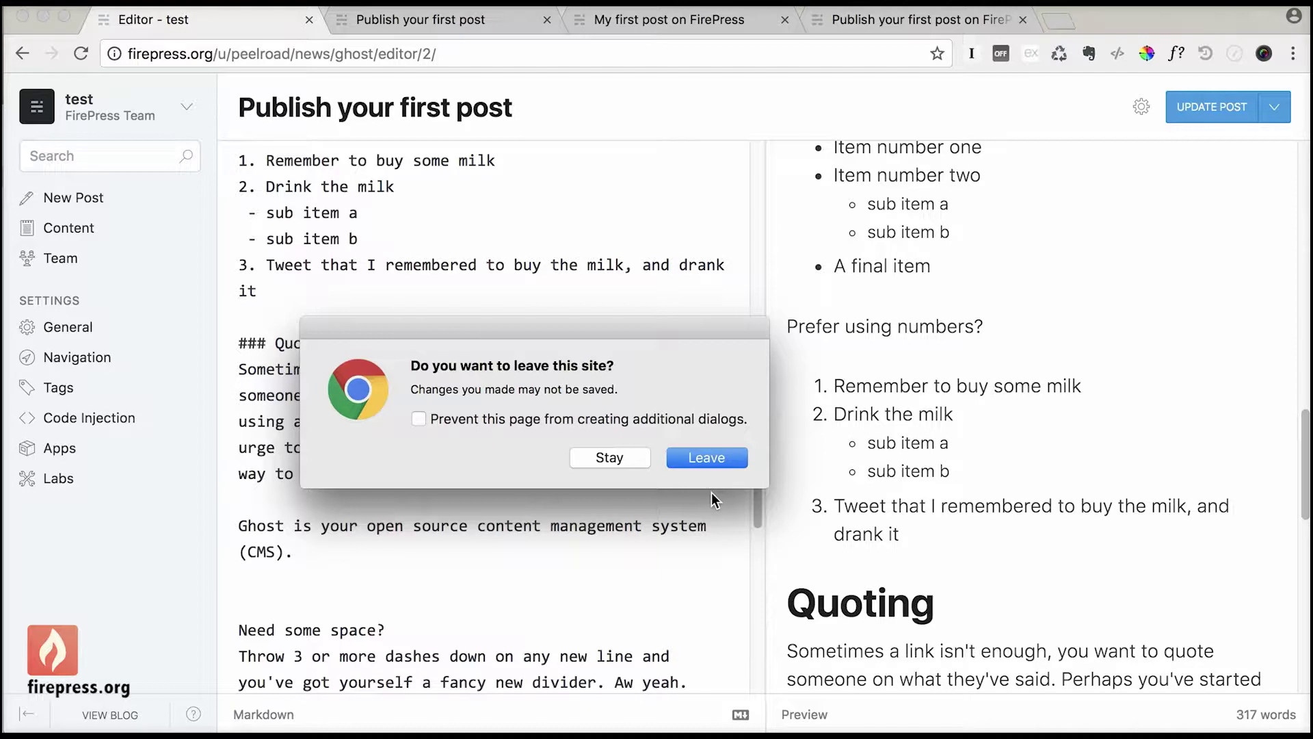
pyautogui.click(610, 457)
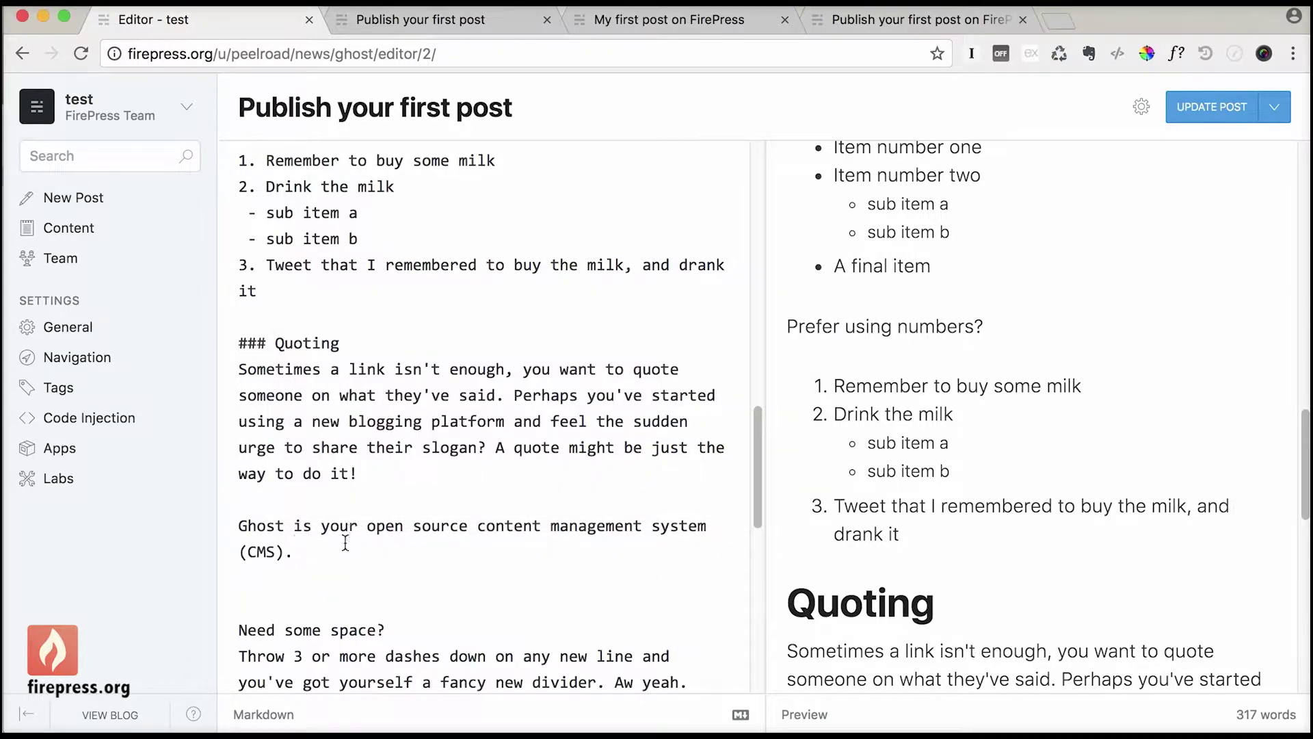
# Step: Format the sentence "Ghost is your open source content management system (CMS)." as a blockquote with "> " and check it in the preview
pyautogui.moveTo(343, 542); pyautogui.dragTo(220, 522)
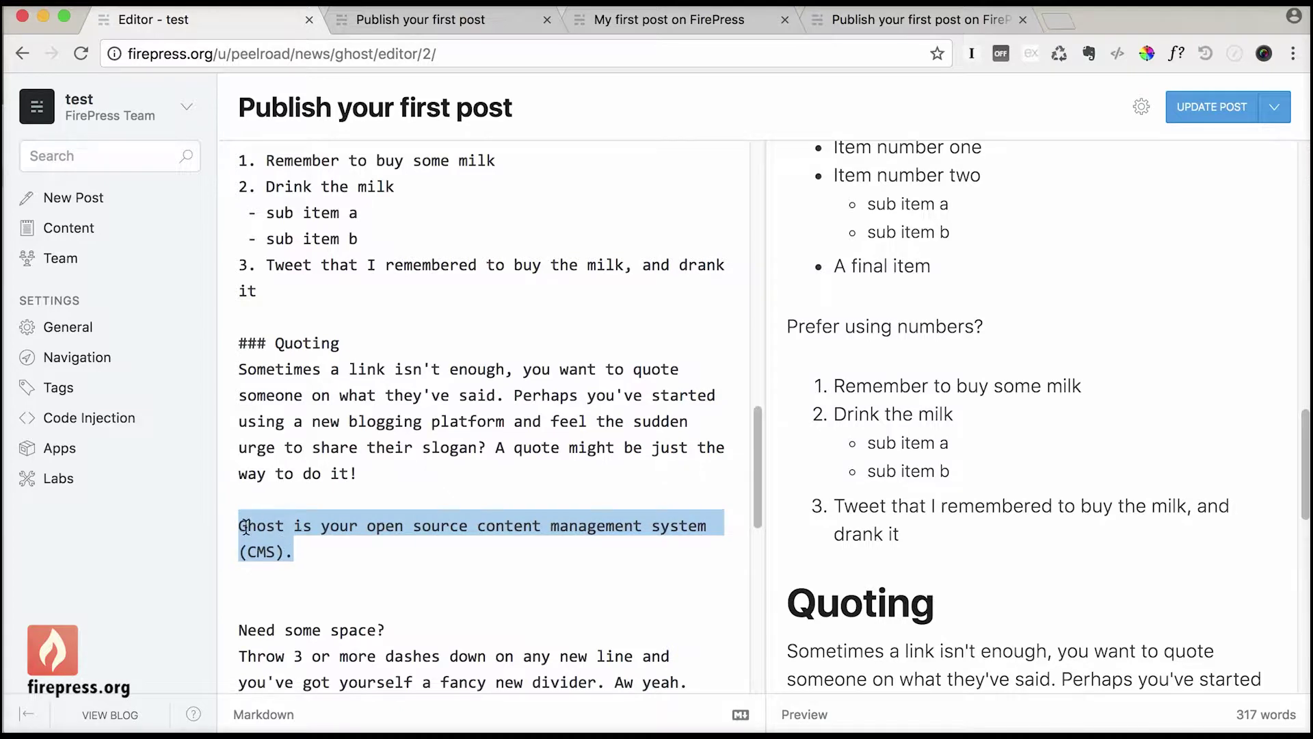
pyautogui.click(248, 523)
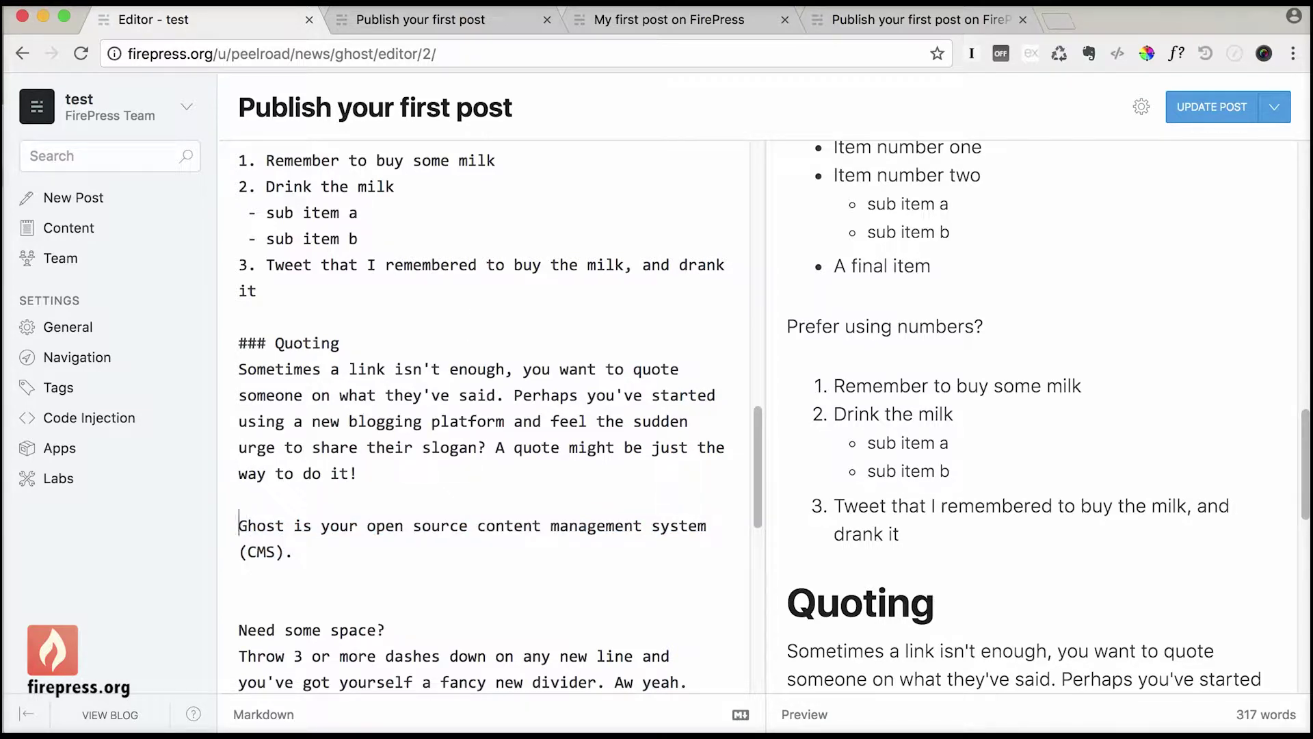
pyautogui.write('>')
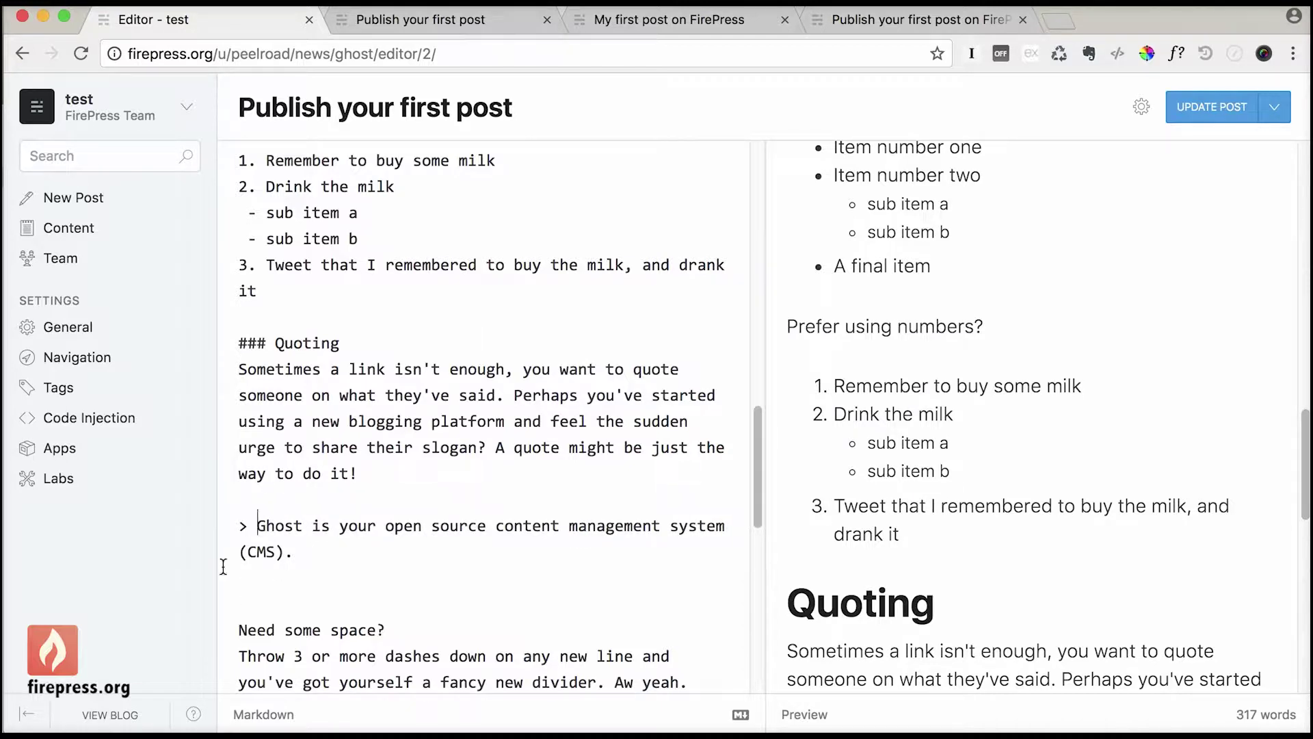
pyautogui.moveTo(1303, 448); pyautogui.dragTo(1291, 533)
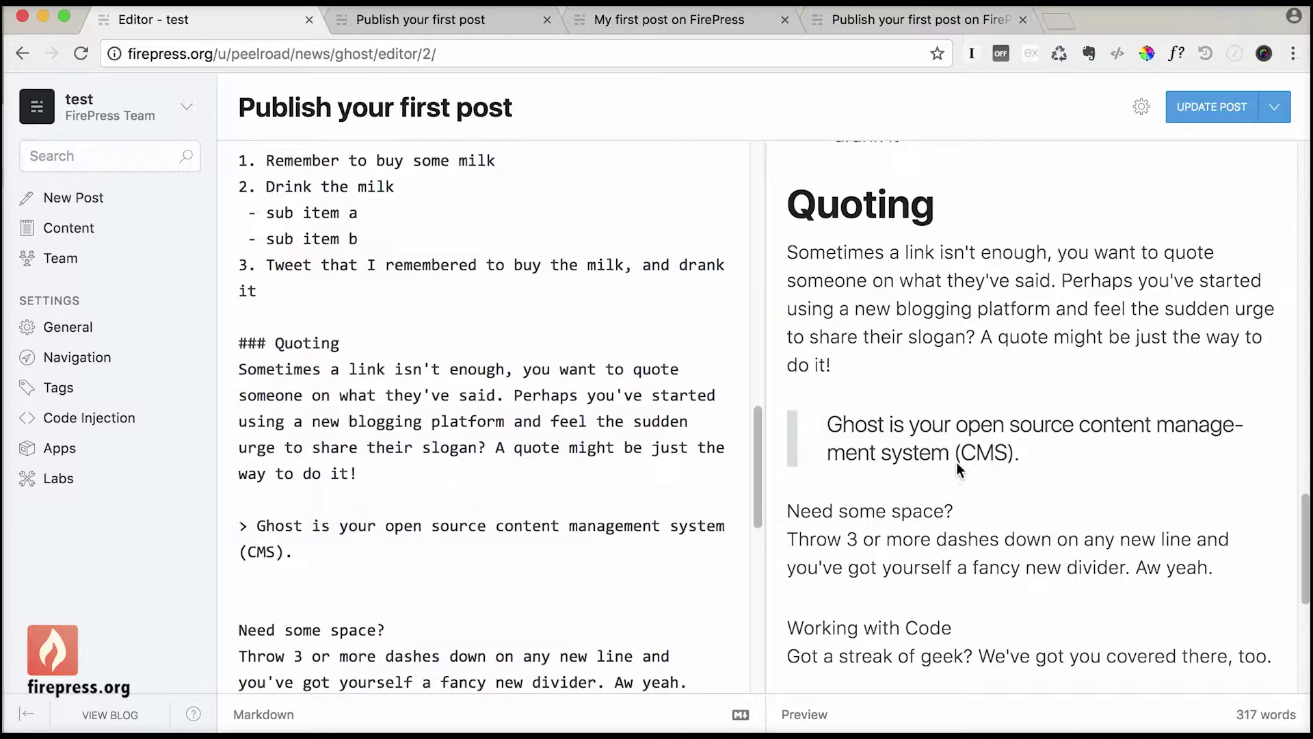
# Step: Save the post and inspect the blockquote on the reloaded published page of "Publish your first post"
pyautogui.press('super+s')
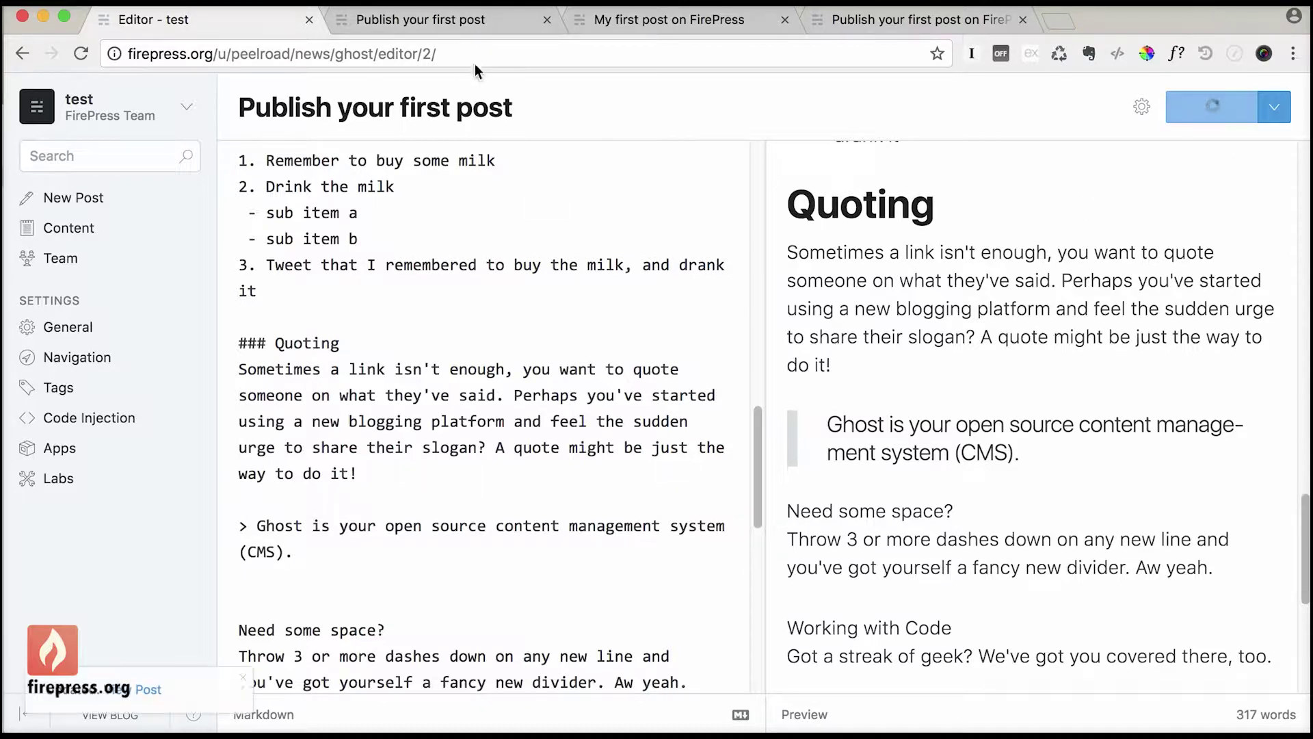
pyautogui.click(469, 19)
pyautogui.press('super+r')
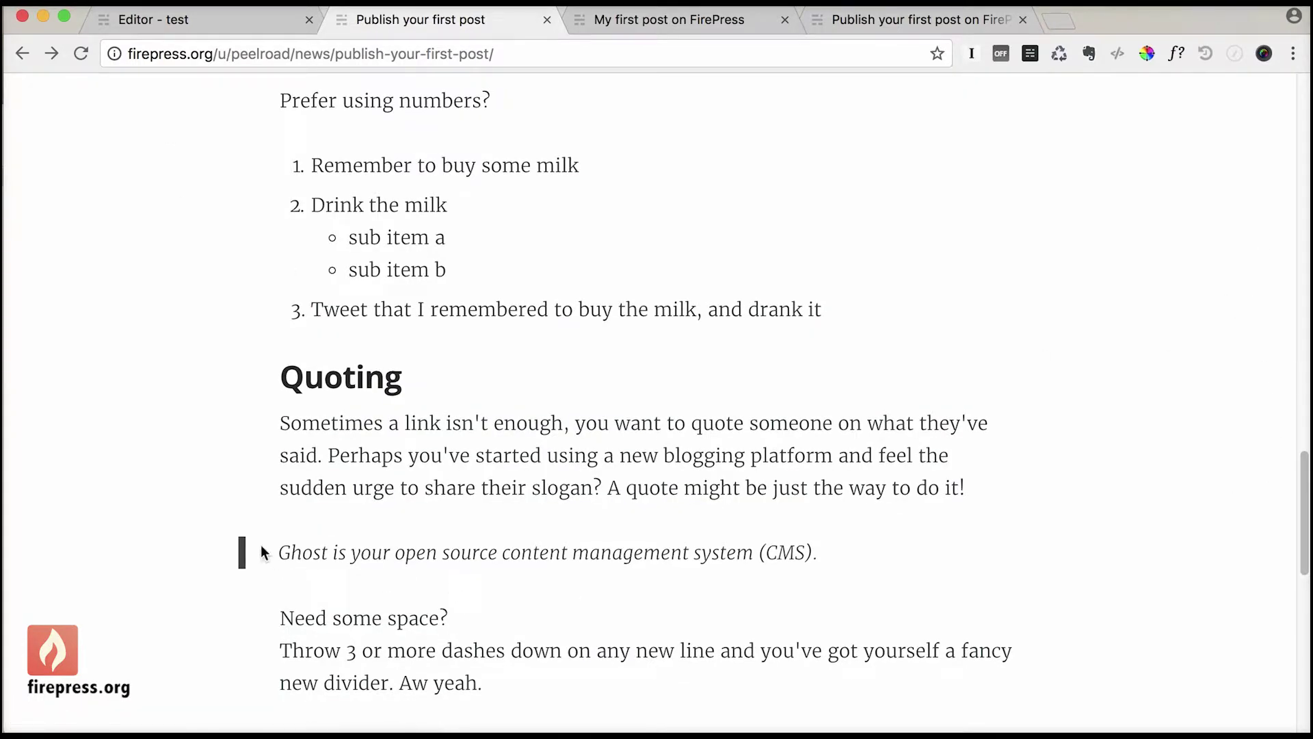
pyautogui.moveTo(829, 545); pyautogui.dragTo(268, 553)
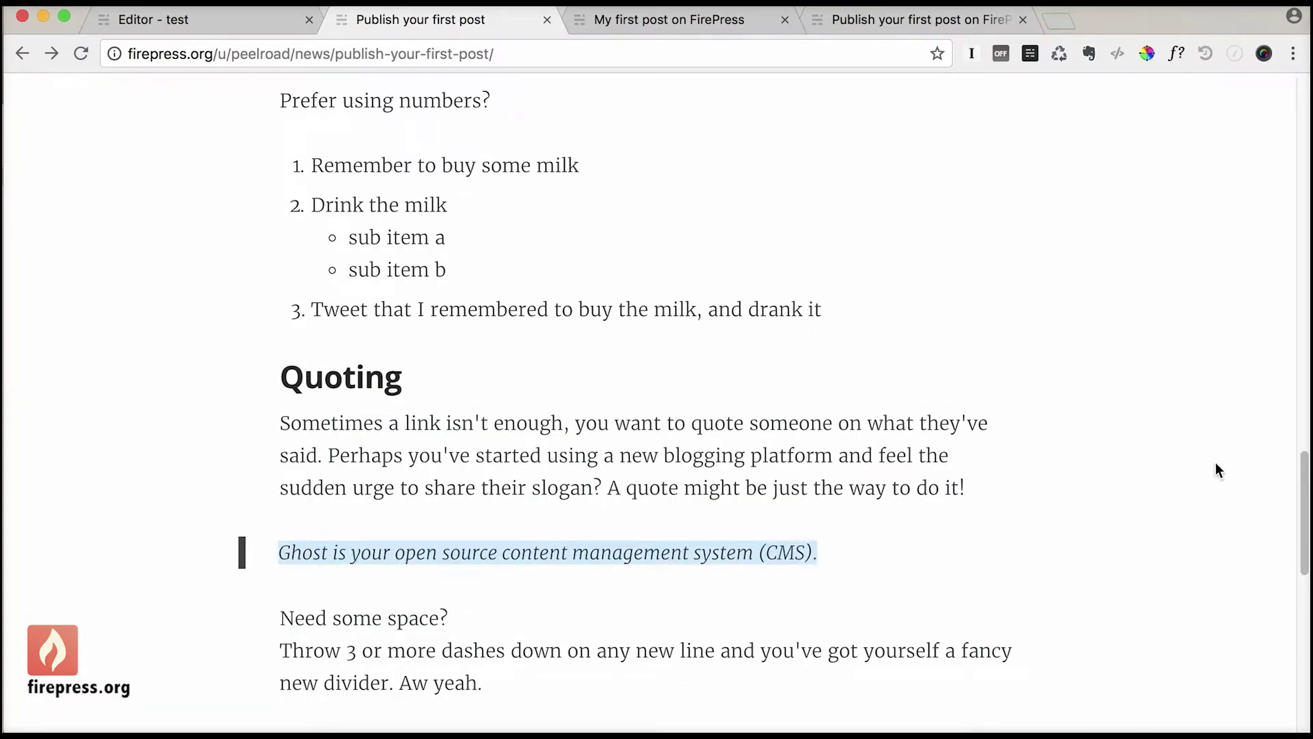
# Step: Return to the post editor and turn "Need some space?" into a level-three heading with "###"
pyautogui.click(230, 21)
pyautogui.moveTo(757, 419); pyautogui.dragTo(757, 492)
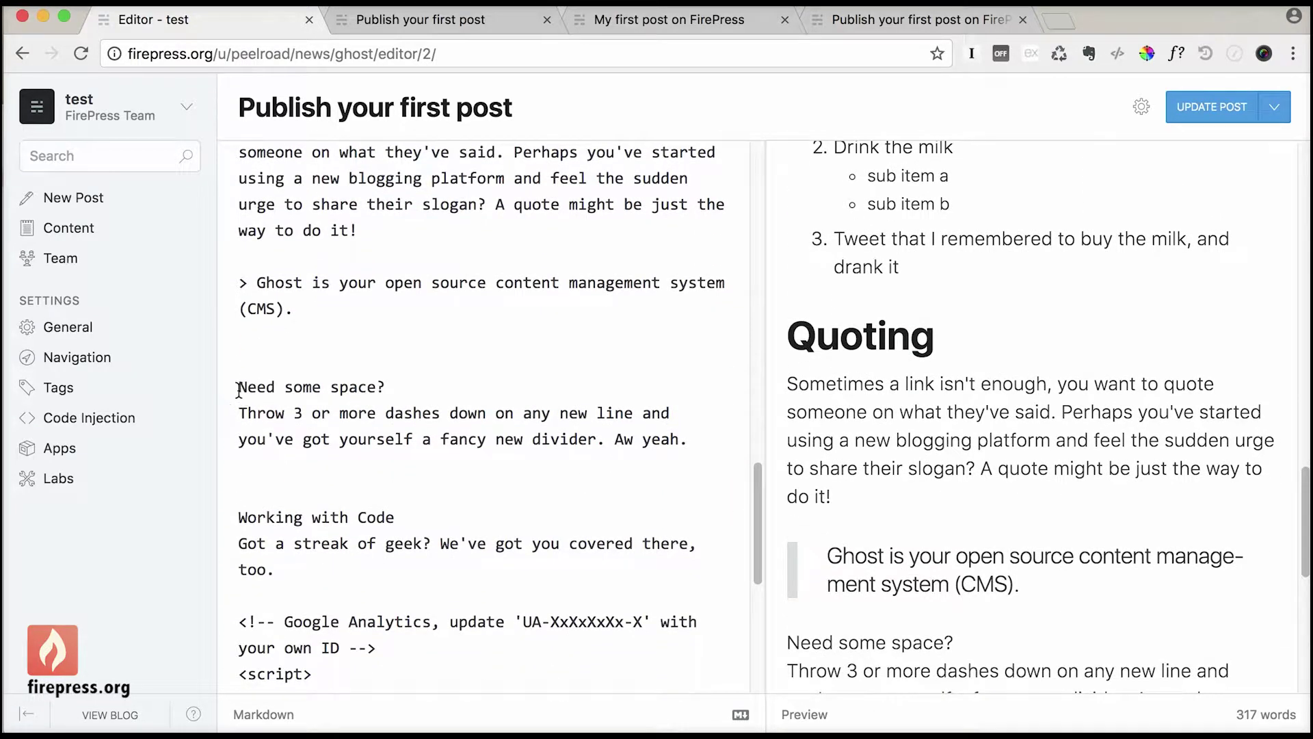
pyautogui.click(236, 387)
pyautogui.write('###')
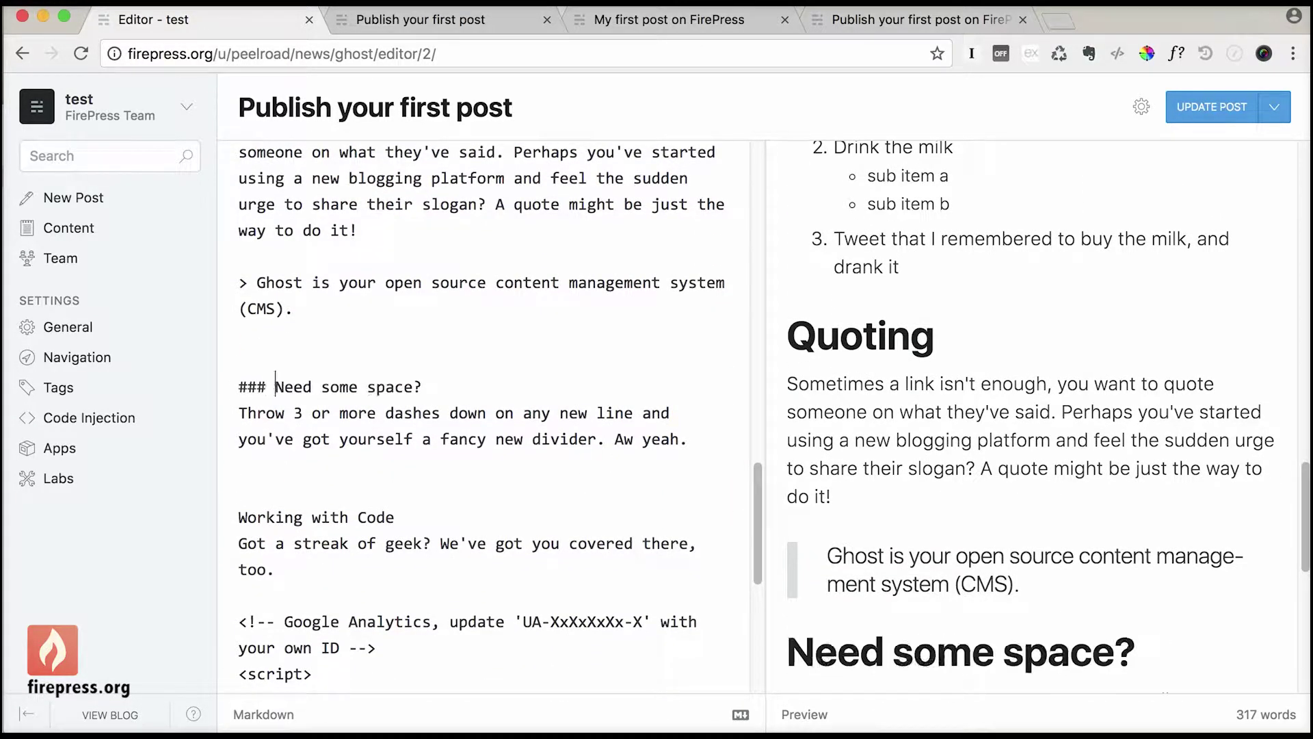
# Step: Insert a "---" divider below the "Need some space?" paragraph, matching the divider in the "My first post on FirePress" reference post
pyautogui.click(244, 466)
pyautogui.click(627, 20)
pyautogui.moveTo(1307, 412); pyautogui.dragTo(1305, 453)
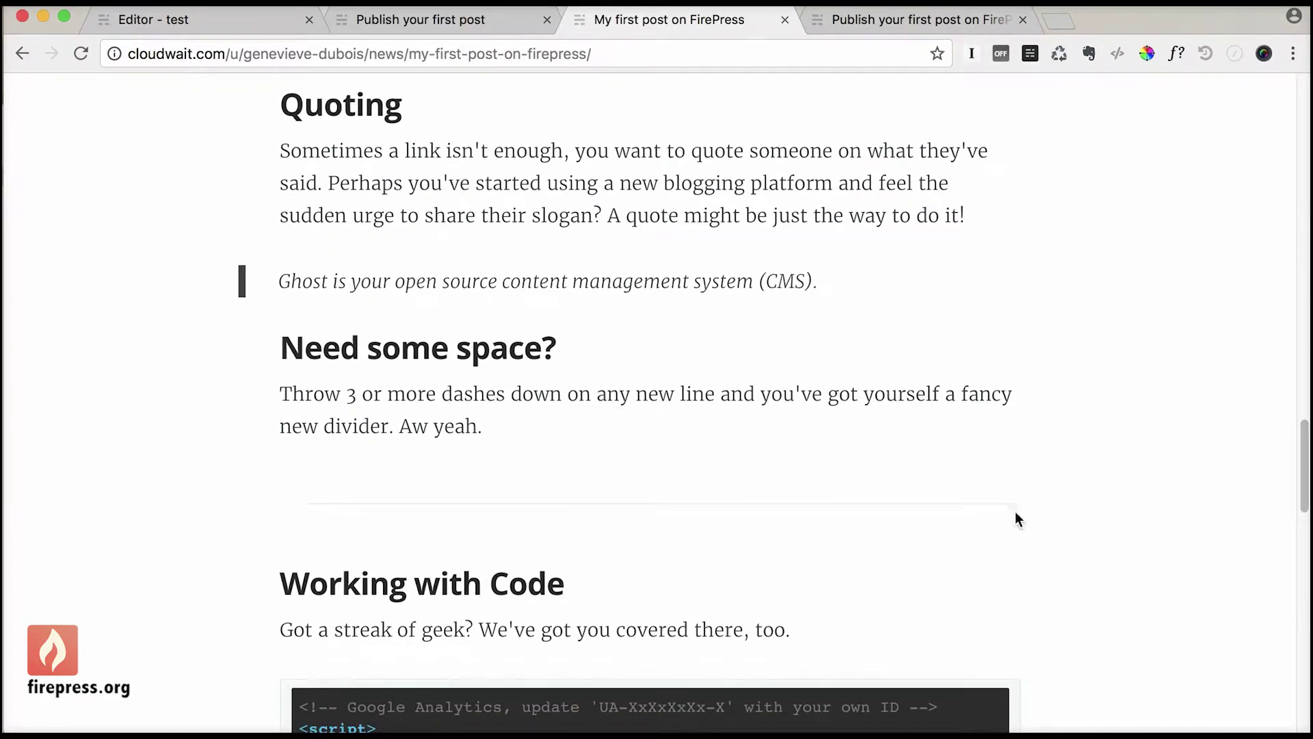
pyautogui.click(149, 21)
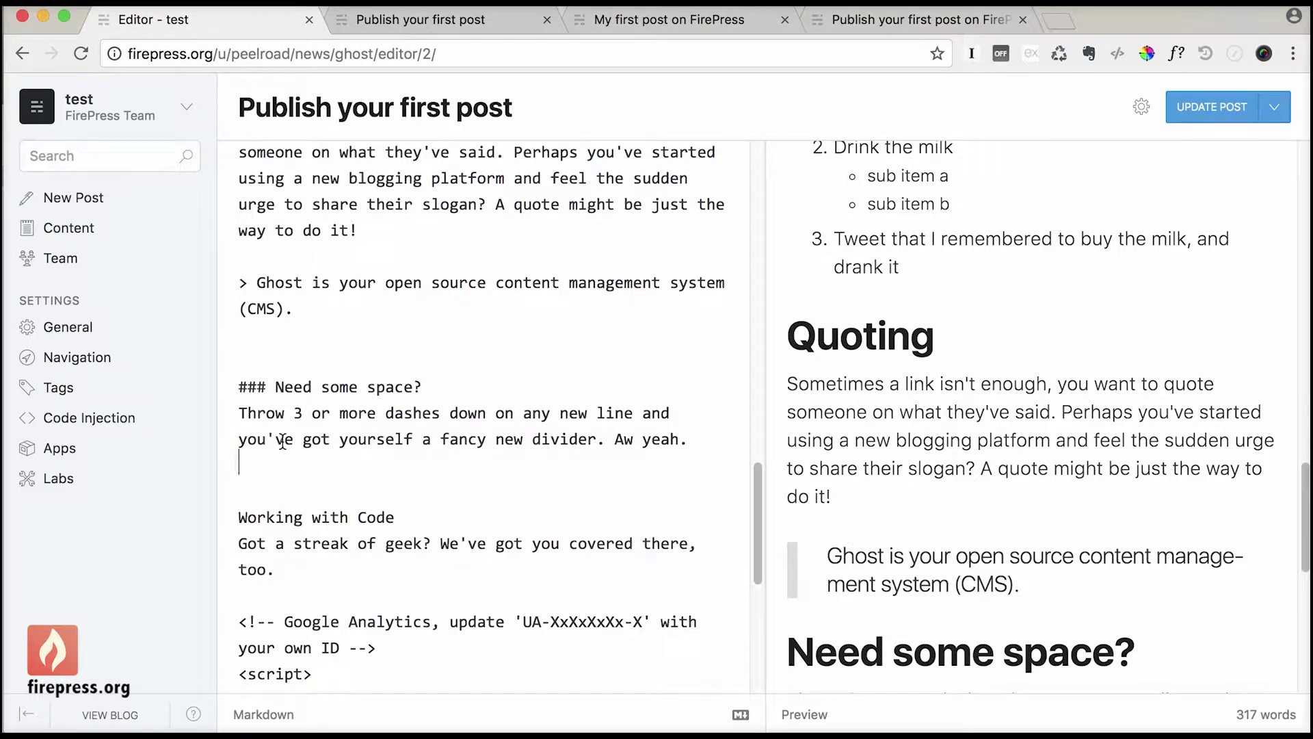
pyautogui.press('Return')
pyautogui.write('---')
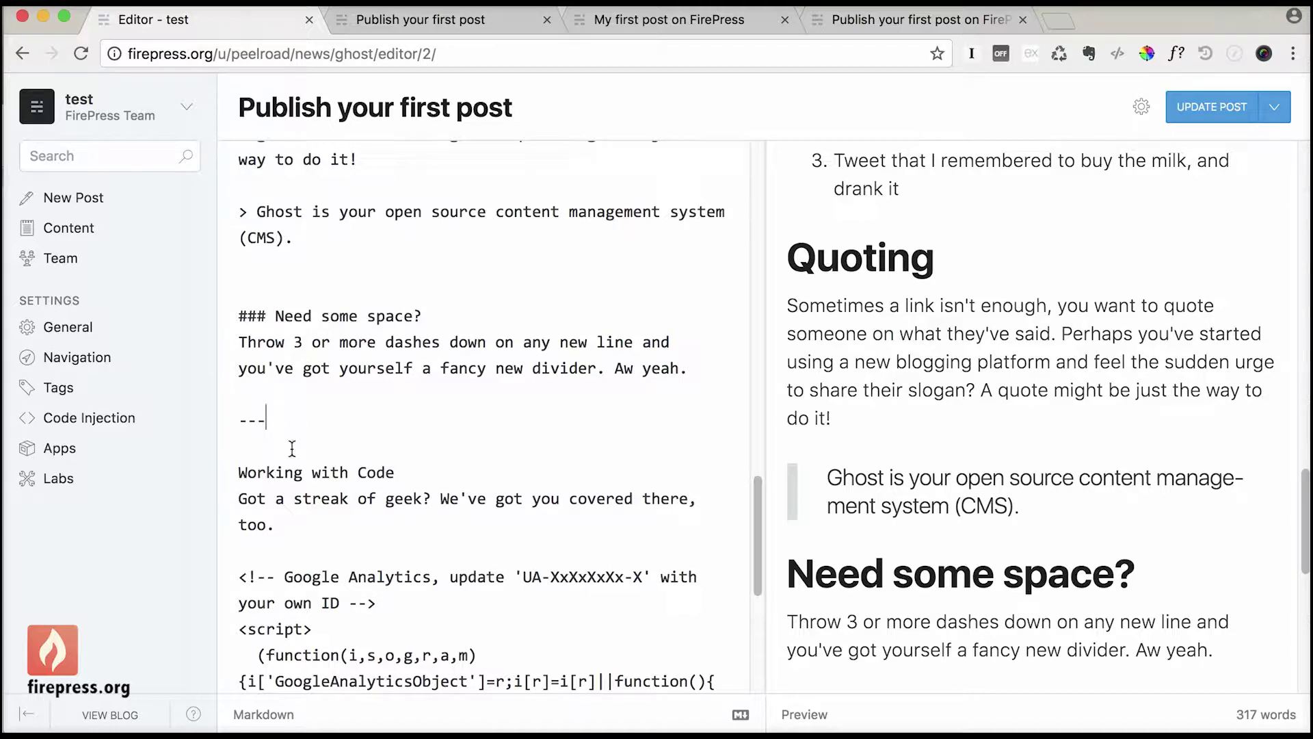
pyautogui.moveTo(1306, 536); pyautogui.dragTo(1305, 593)
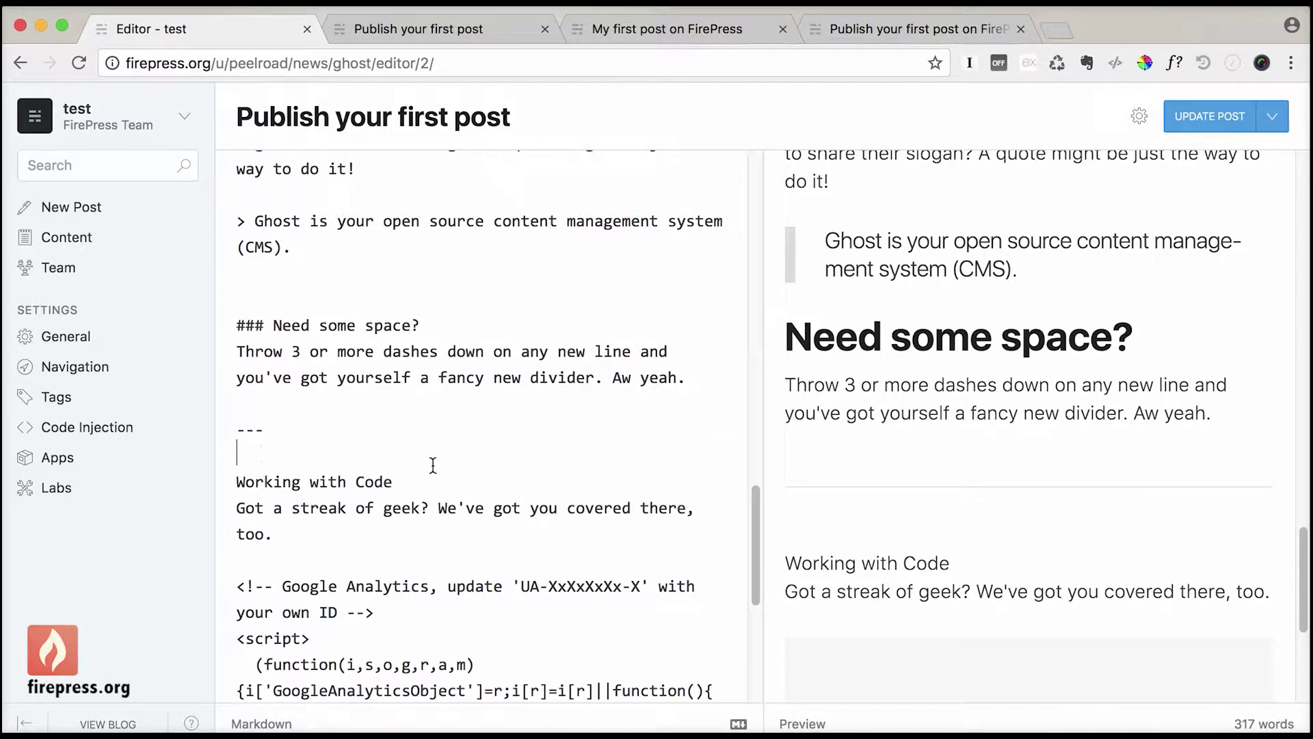
# Step: Add a blank line below the divider and make "Working with Code" a level-three heading with "###"
pyautogui.press('Return')
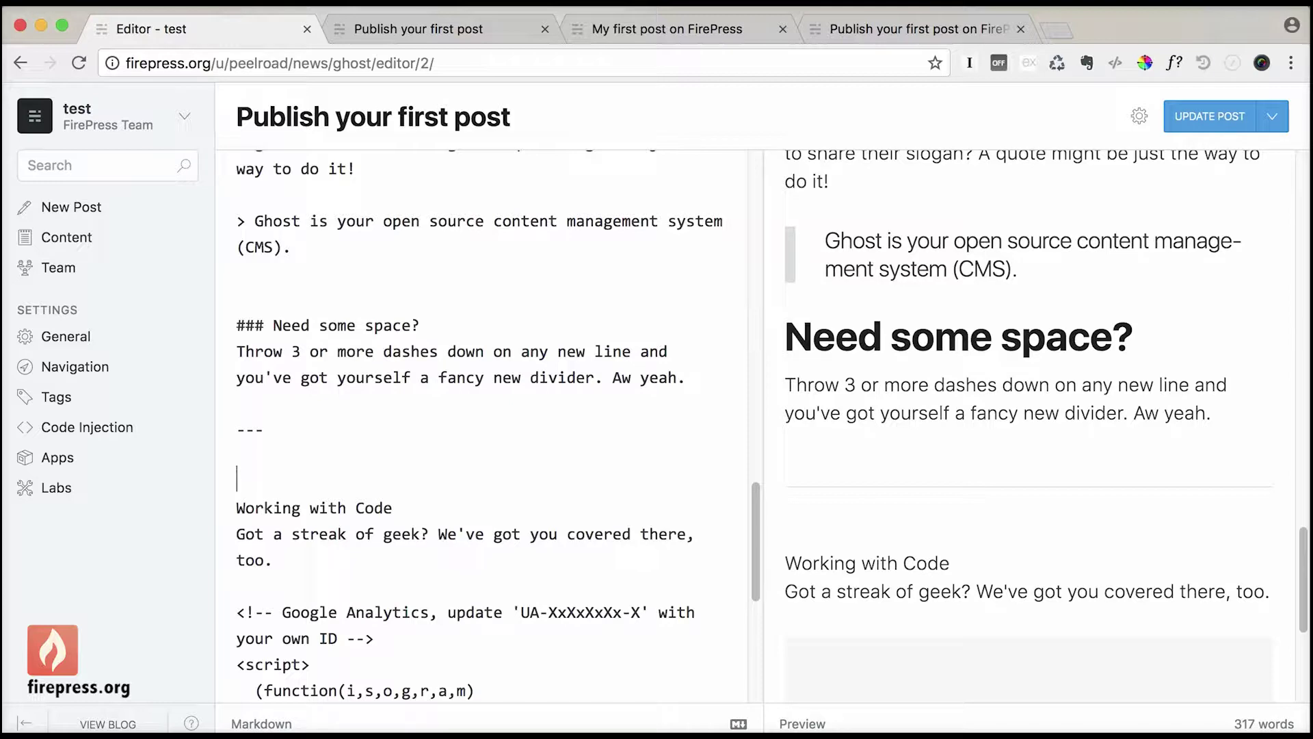
pyautogui.write('###')
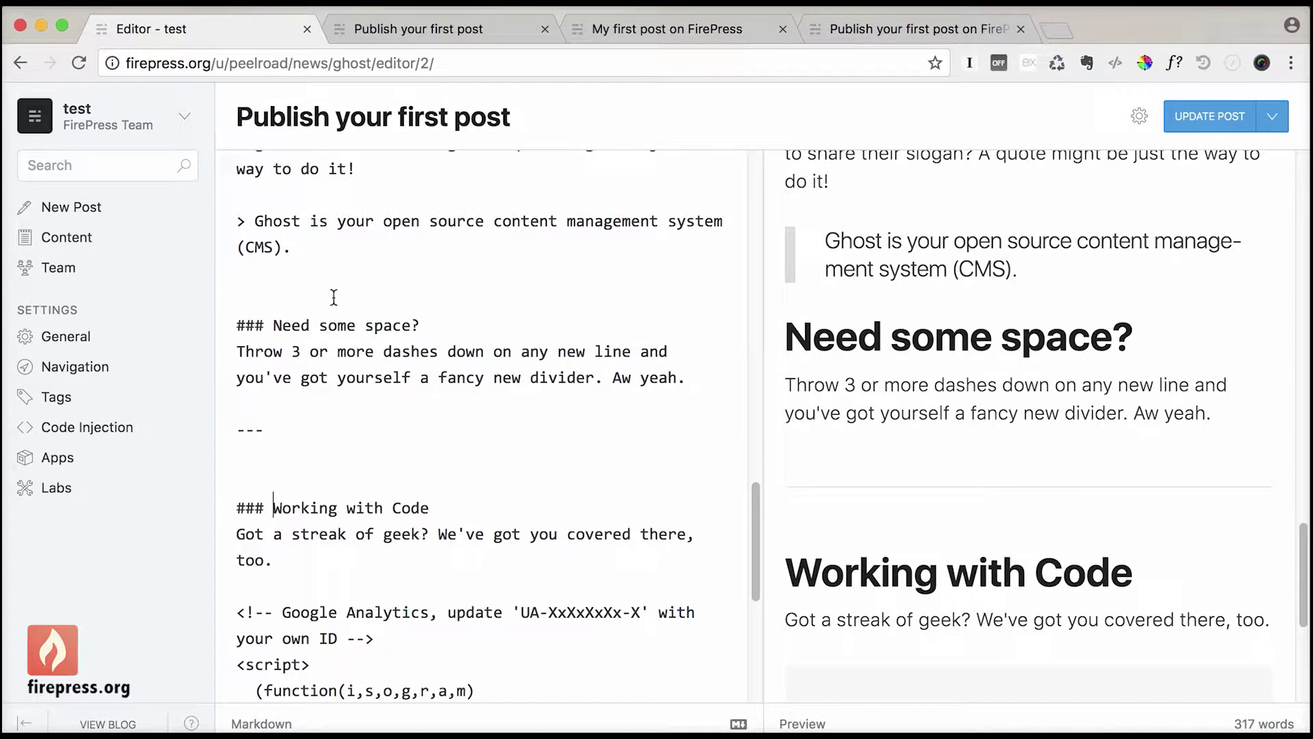
pyautogui.click(244, 273)
pyautogui.press('BackSpace')
# Step: Compare the published post with the reference post "My first post on FirePress", examining the Google Analytics code block under "Working with Code"
pyautogui.click(380, 29)
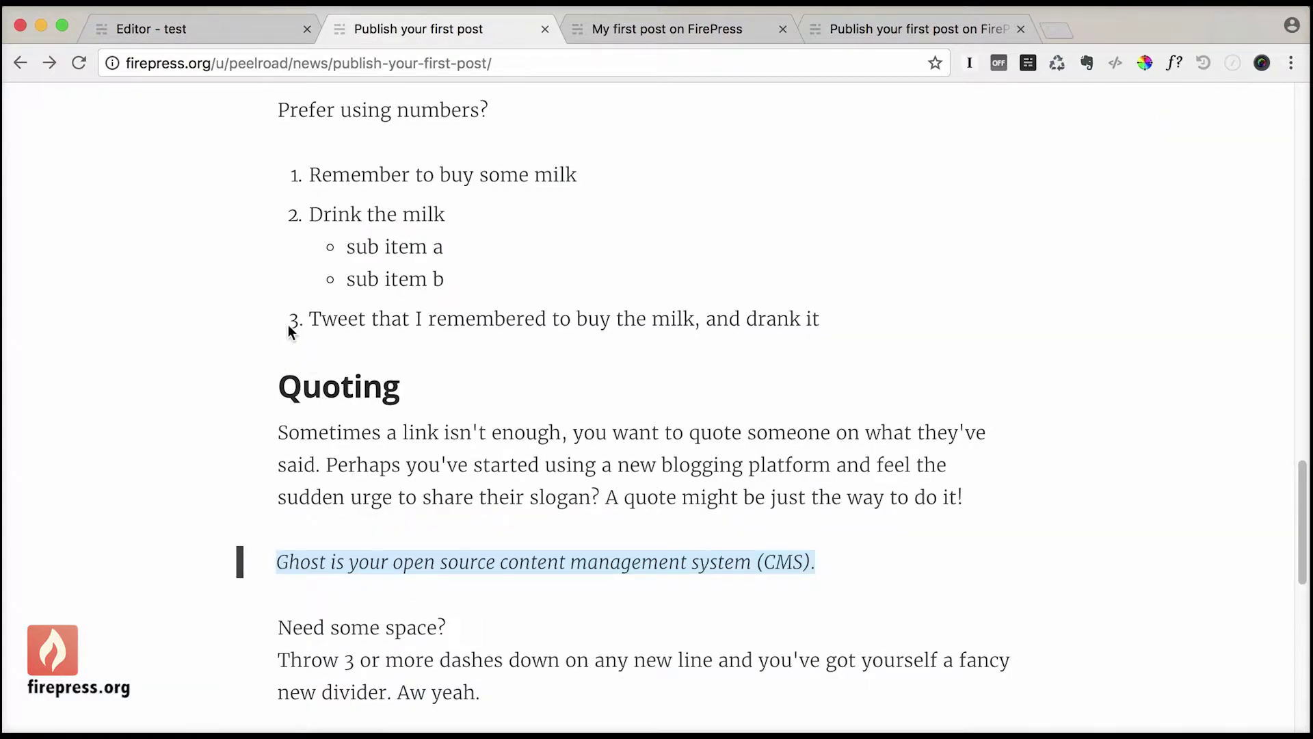
pyautogui.click(203, 34)
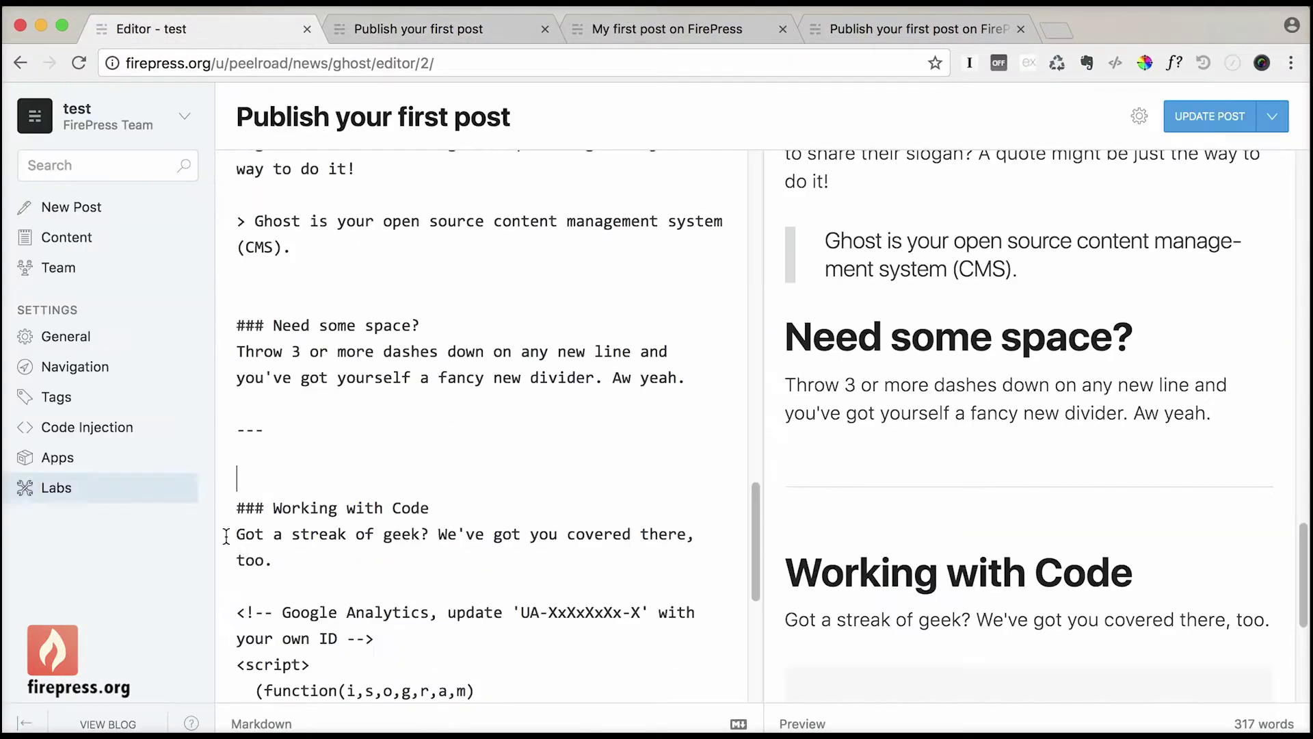
pyautogui.scroll(-3, 759, 540)
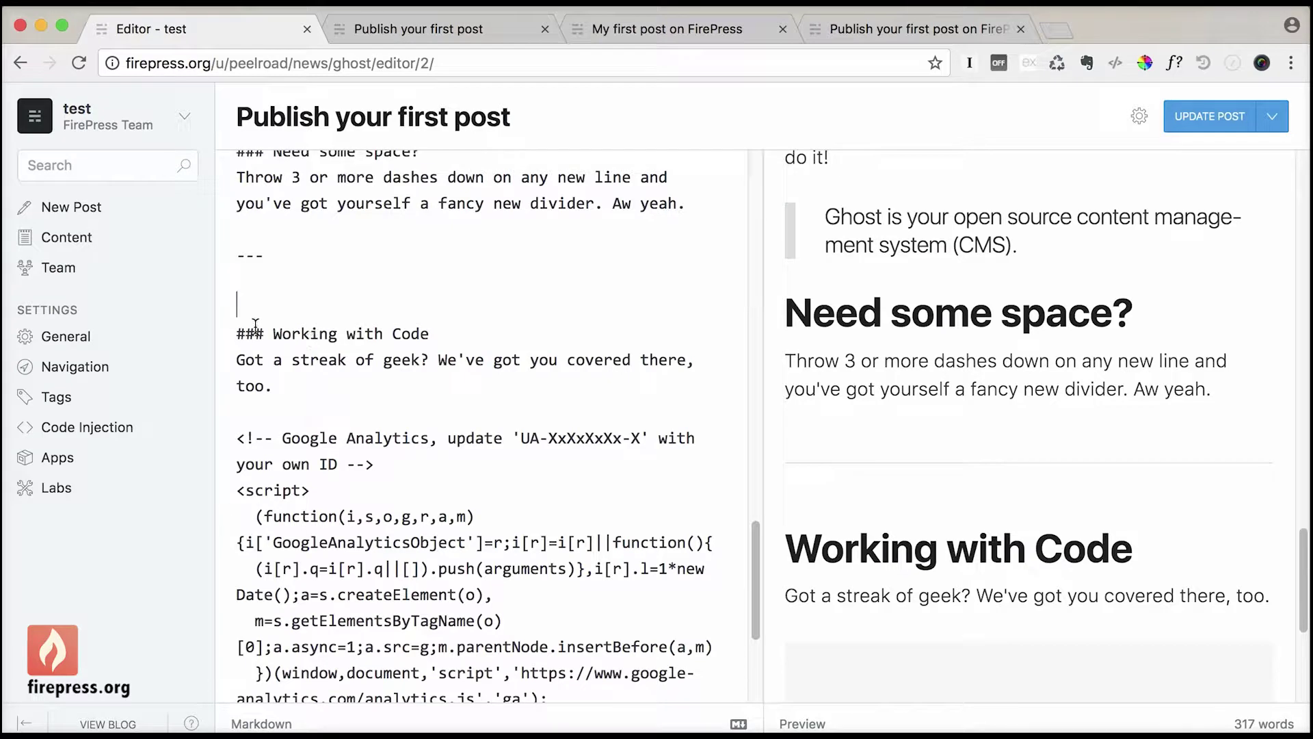
pyautogui.click(701, 31)
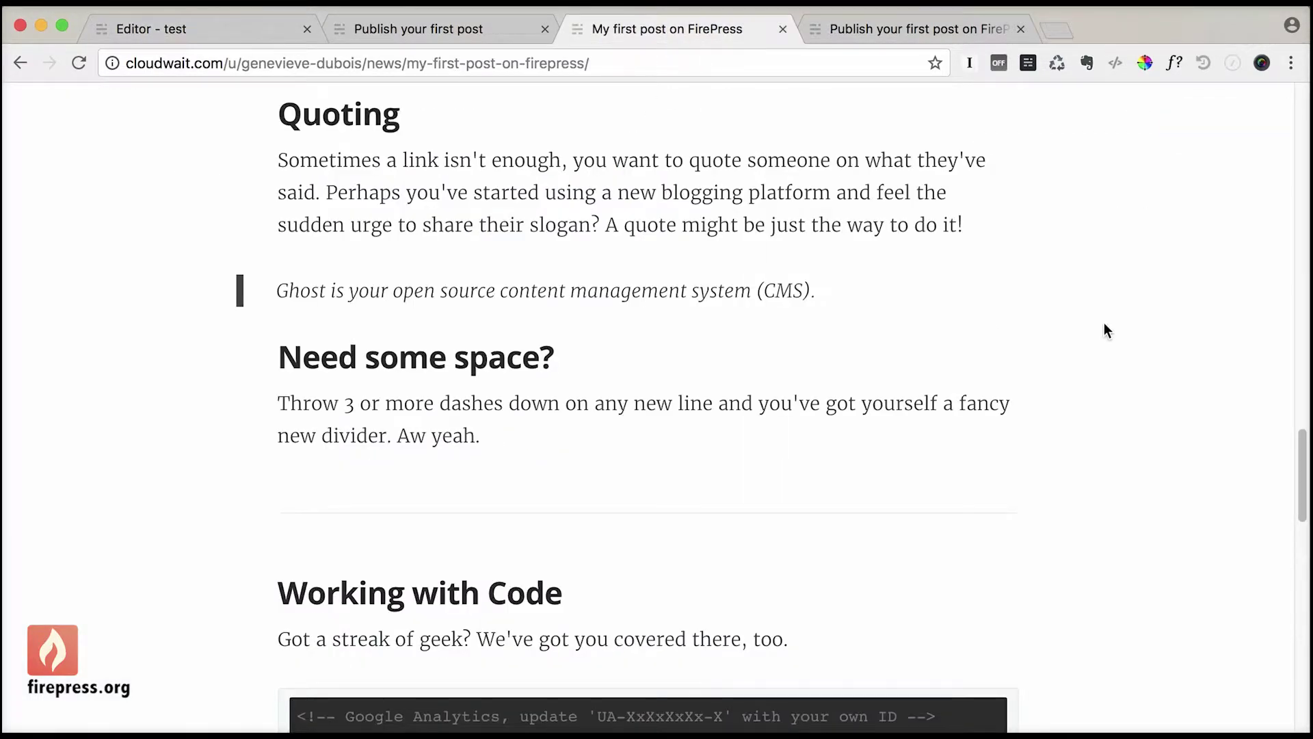
pyautogui.moveTo(1303, 473); pyautogui.dragTo(1290, 525)
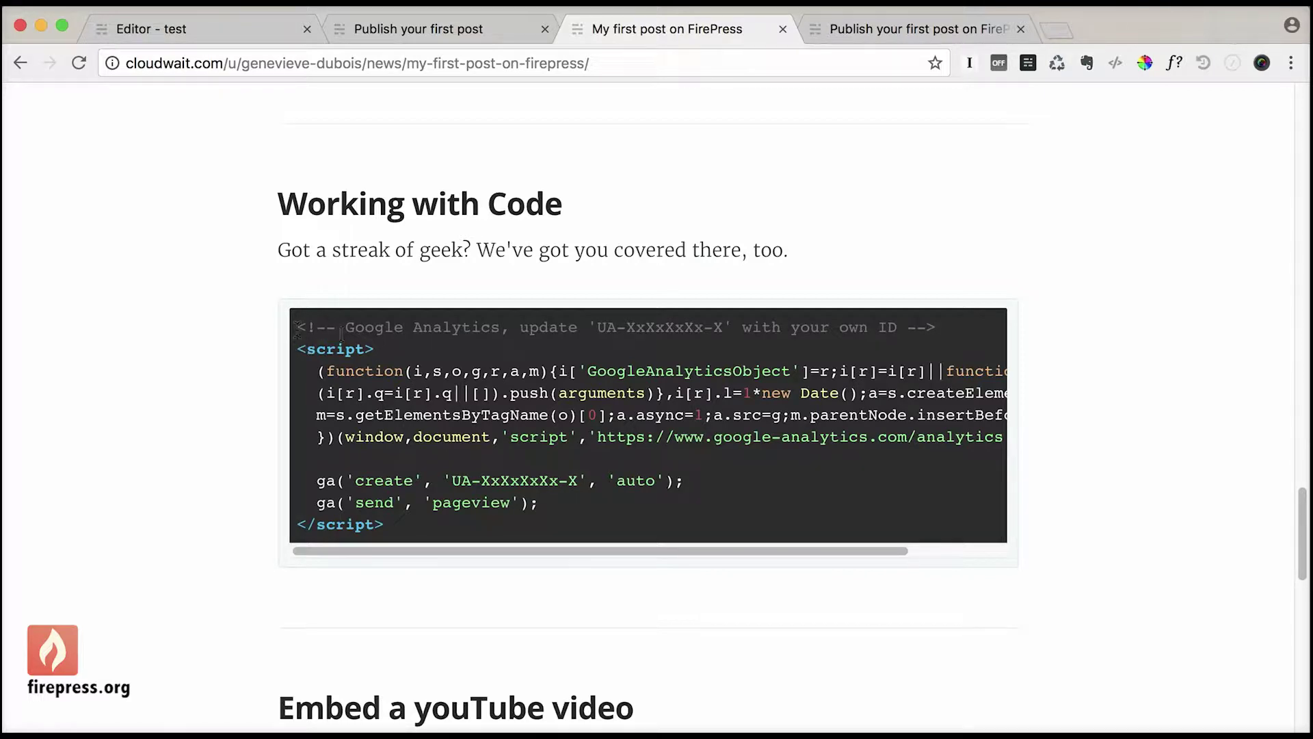
pyautogui.moveTo(341, 333); pyautogui.dragTo(501, 329)
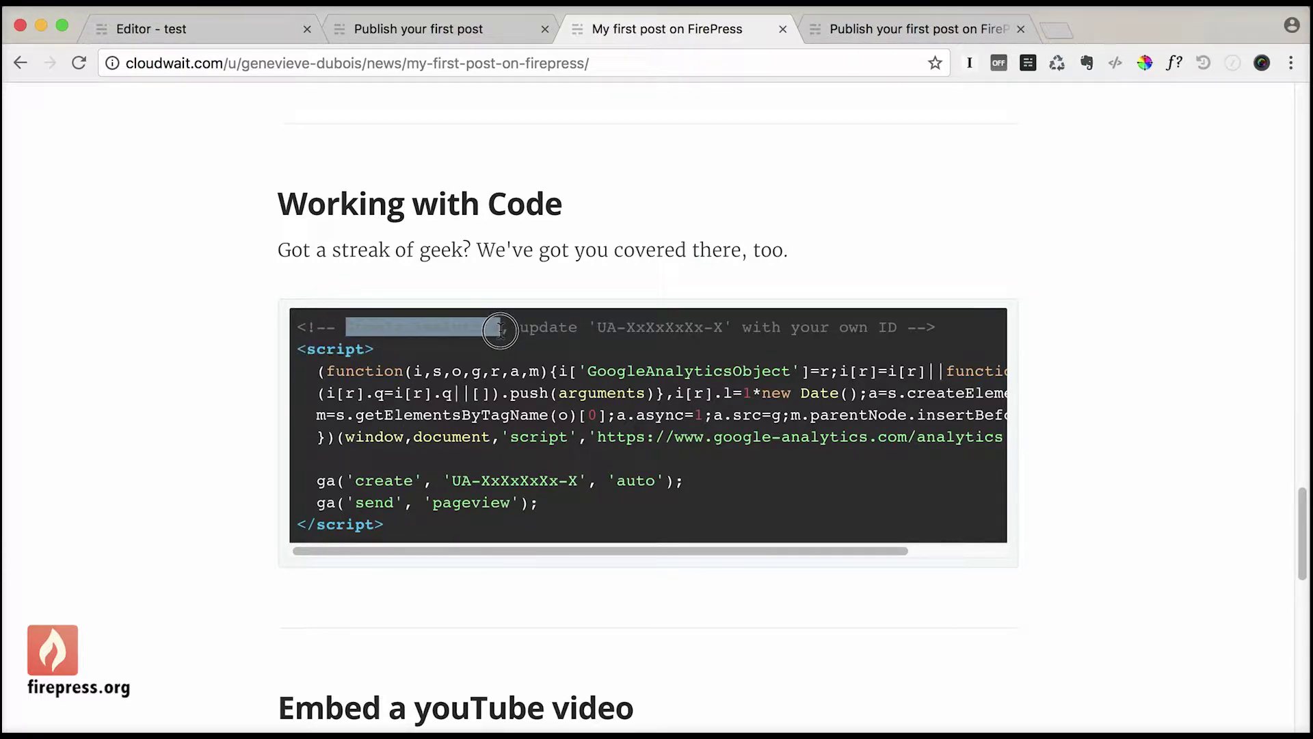
pyautogui.click(501, 329)
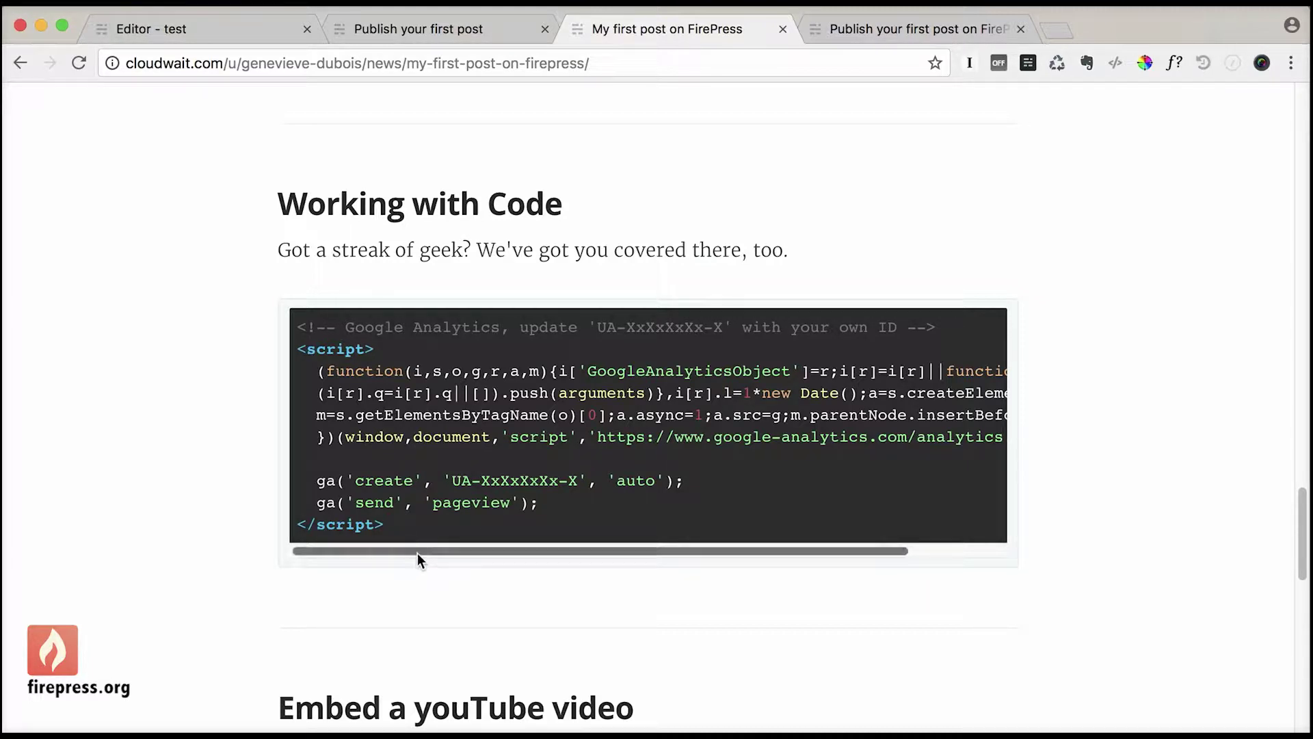
pyautogui.moveTo(403, 525); pyautogui.dragTo(253, 351)
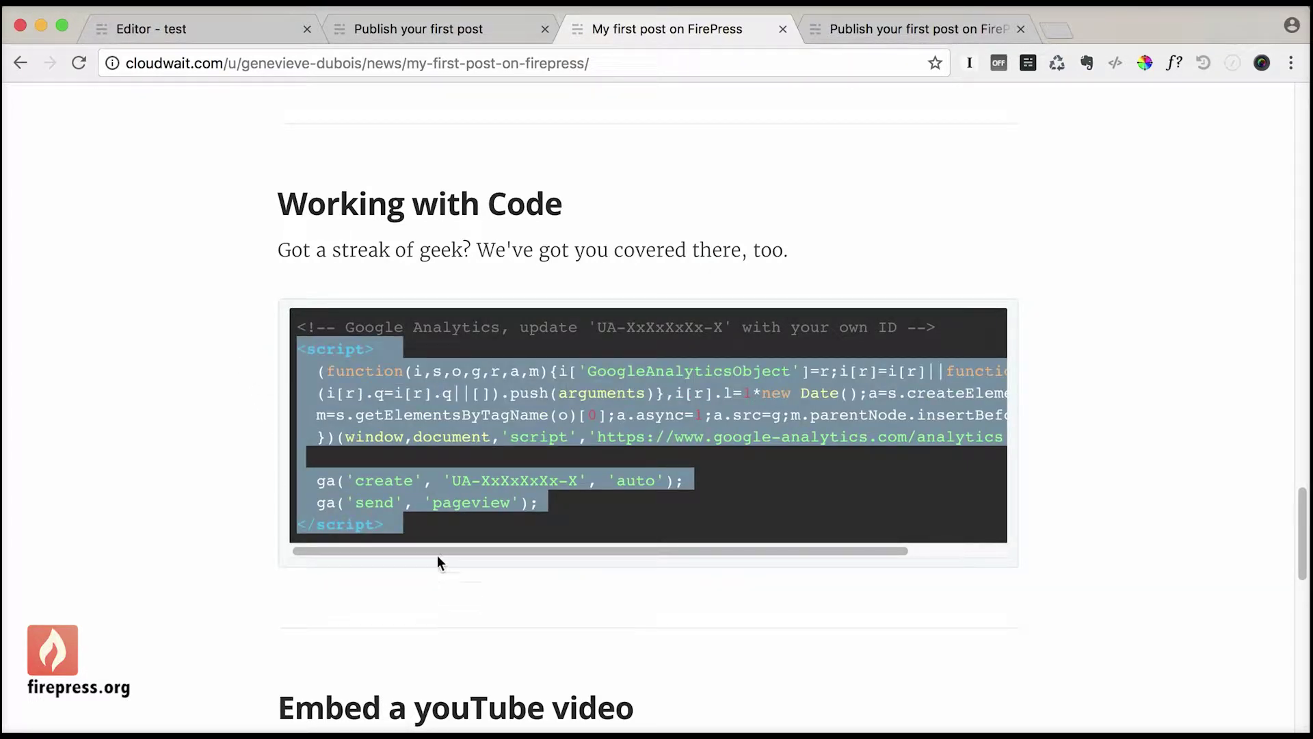
pyautogui.click(467, 287)
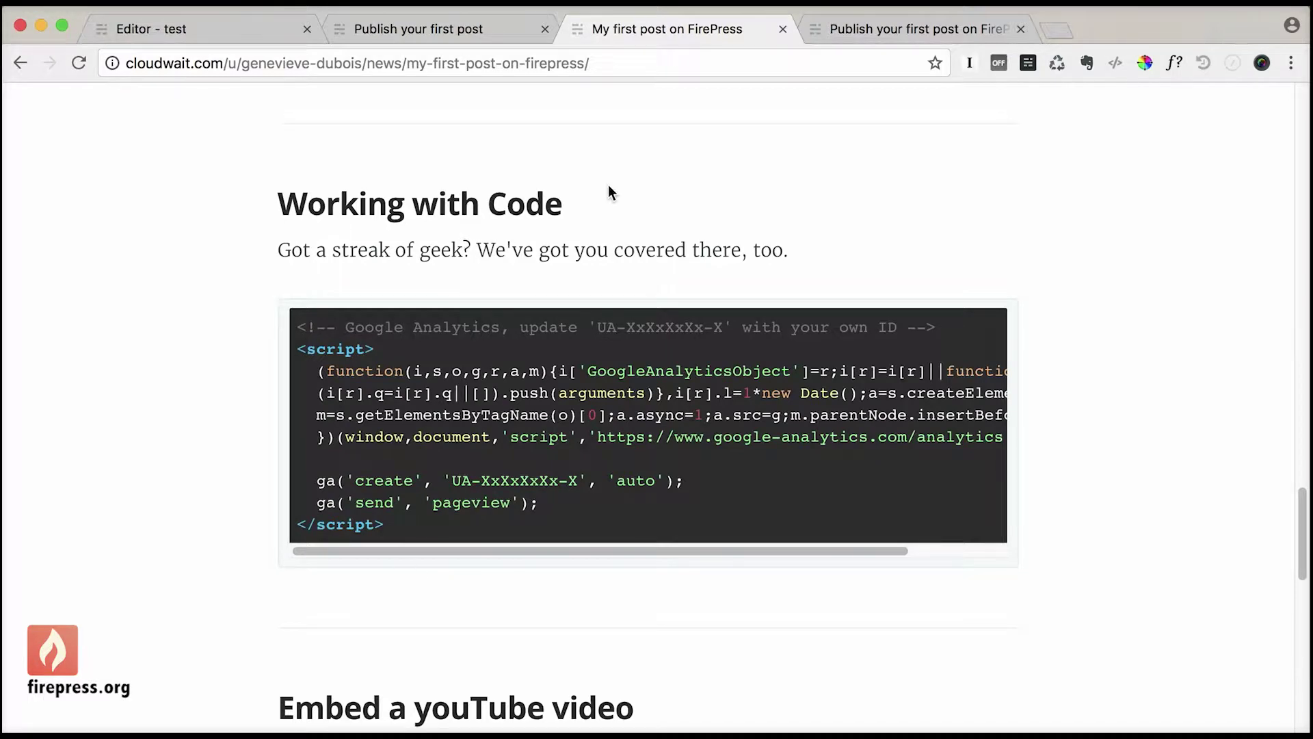
pyautogui.moveTo(404, 530); pyautogui.dragTo(283, 333)
pyautogui.click(387, 435)
pyautogui.click(523, 39)
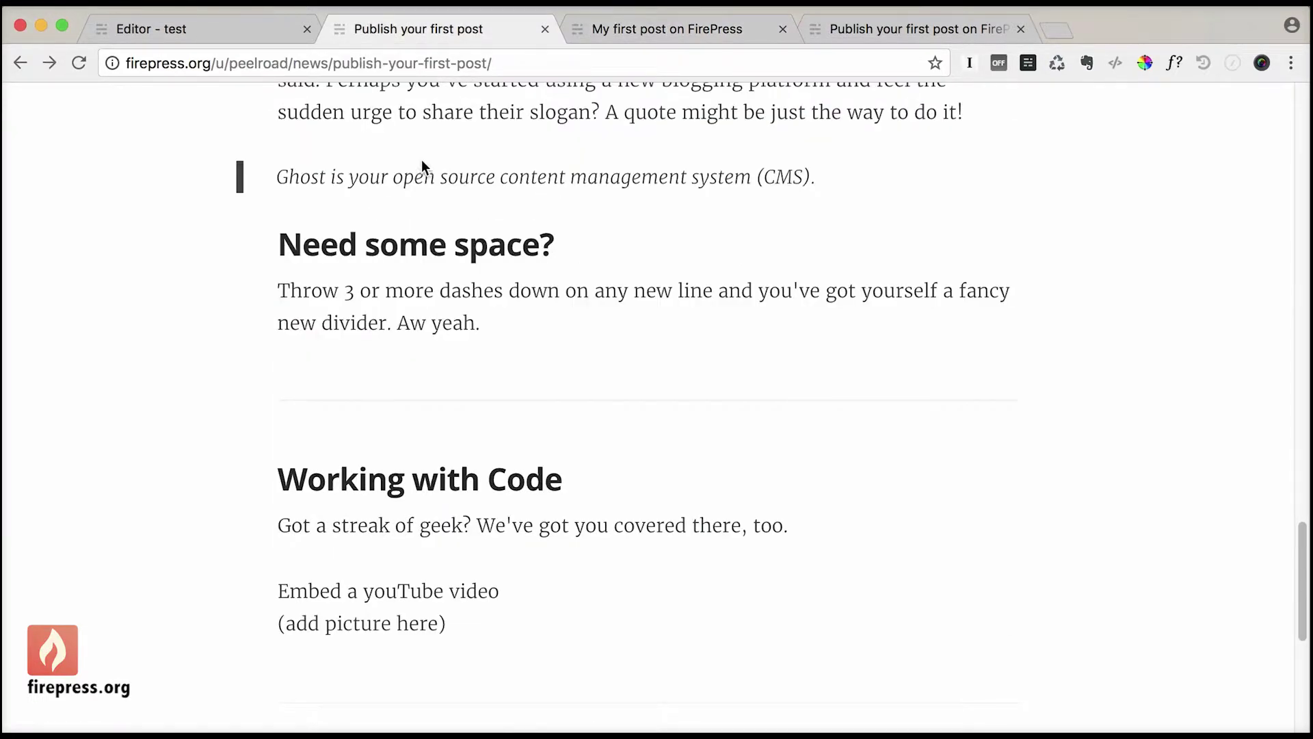
# Step: Return to the post editor, review the Google Analytics script under "Working with Code" and save the post
pyautogui.click(239, 28)
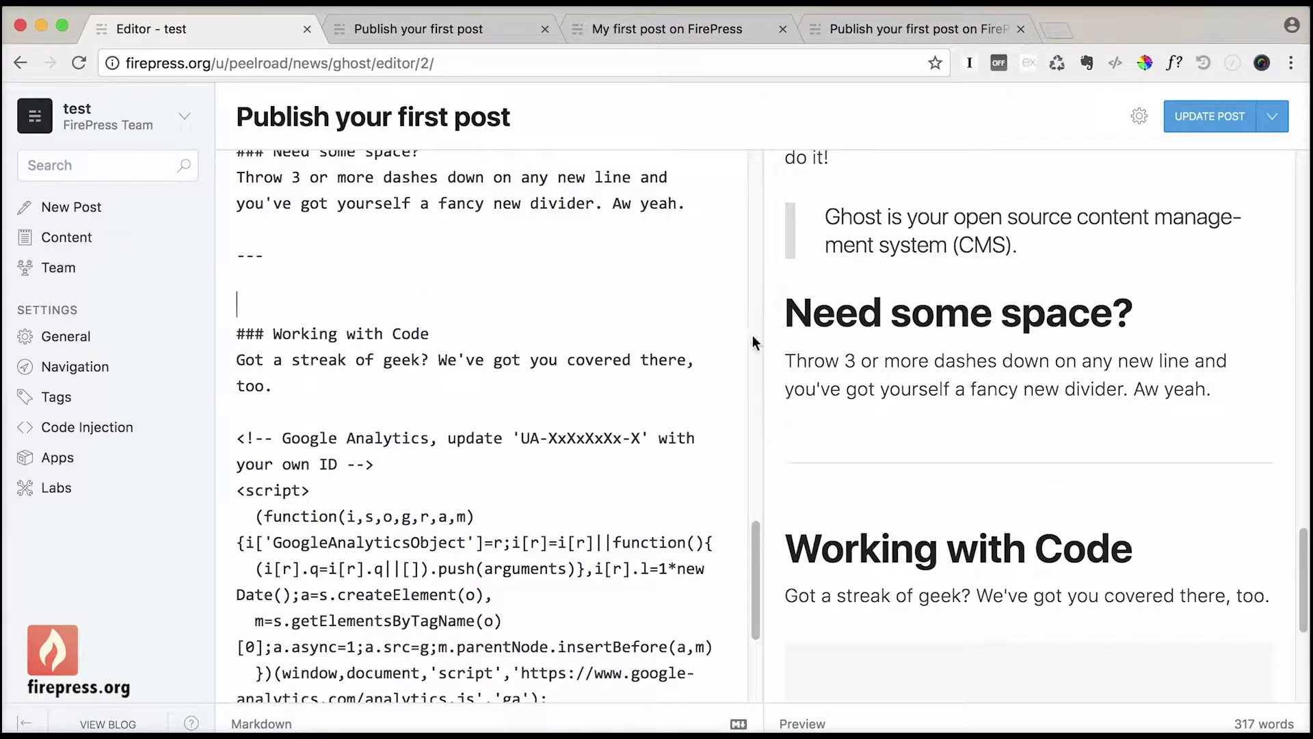
pyautogui.scroll(-1, 758, 554)
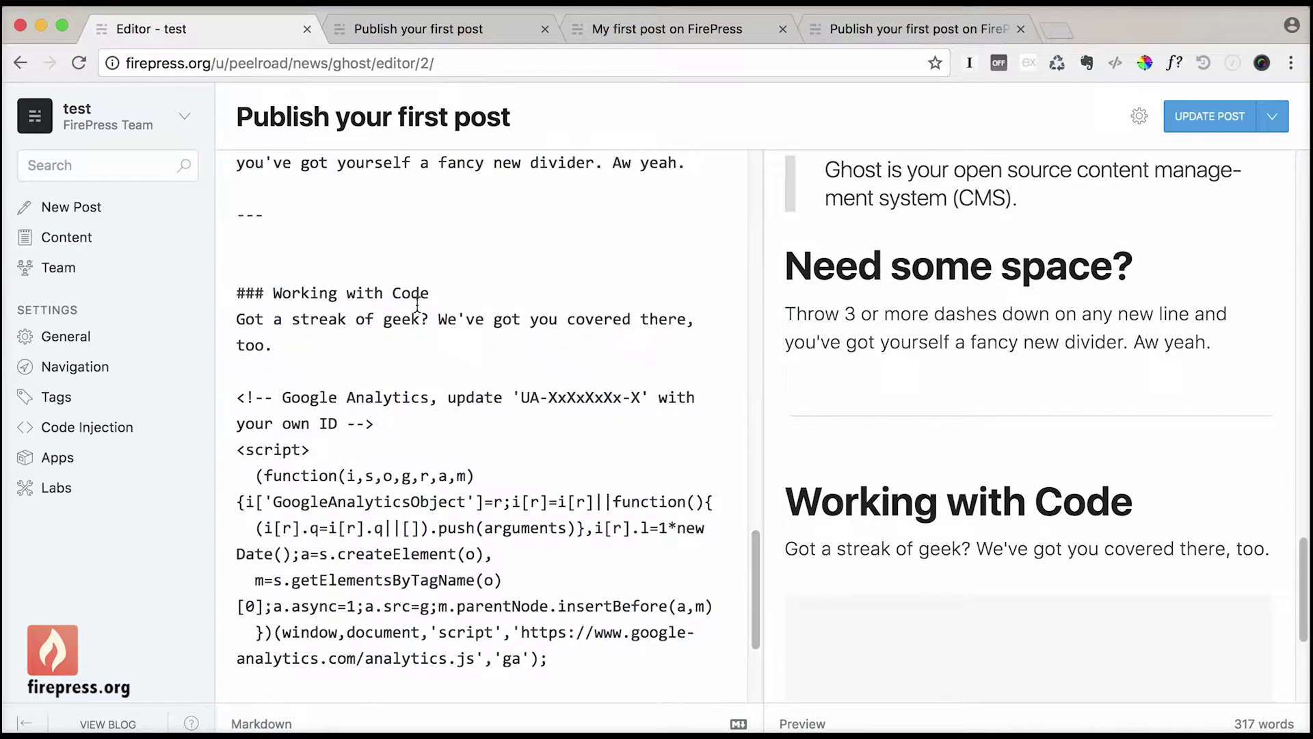
pyautogui.moveTo(236, 397); pyautogui.dragTo(368, 468)
pyautogui.click(367, 469)
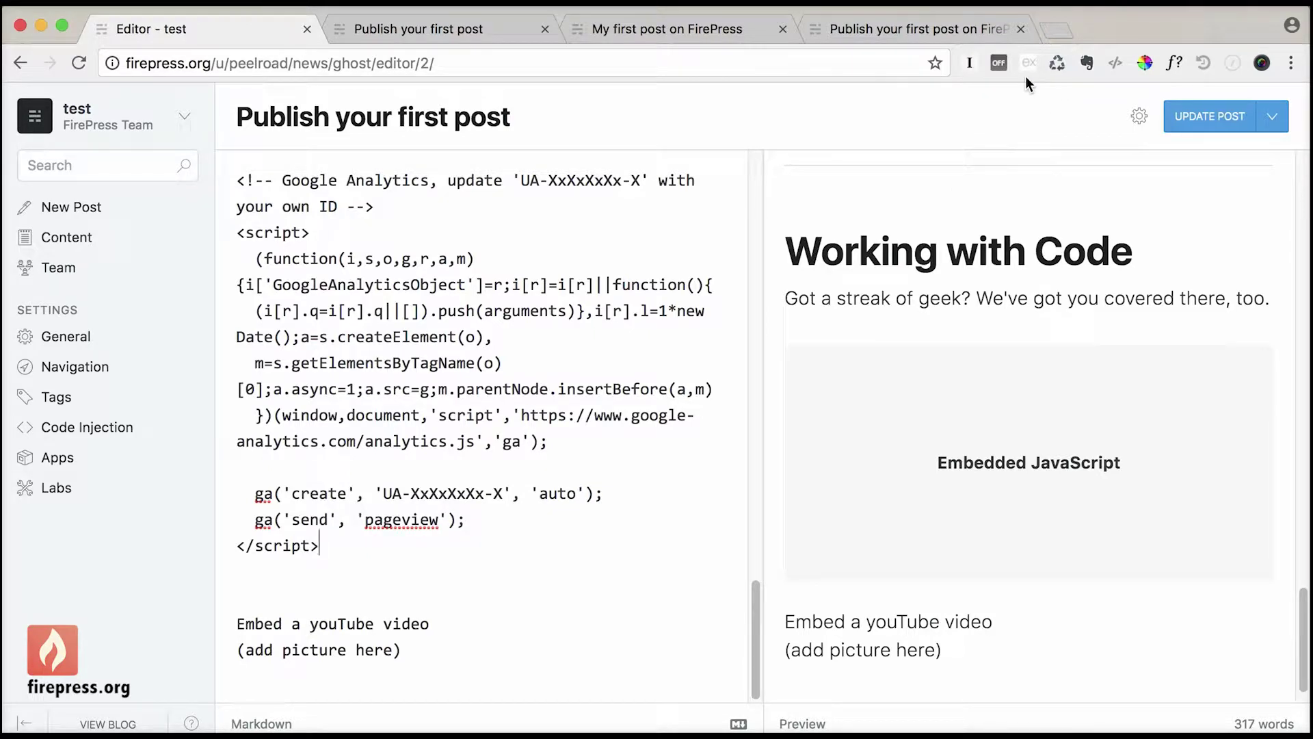
pyautogui.press('super+s')
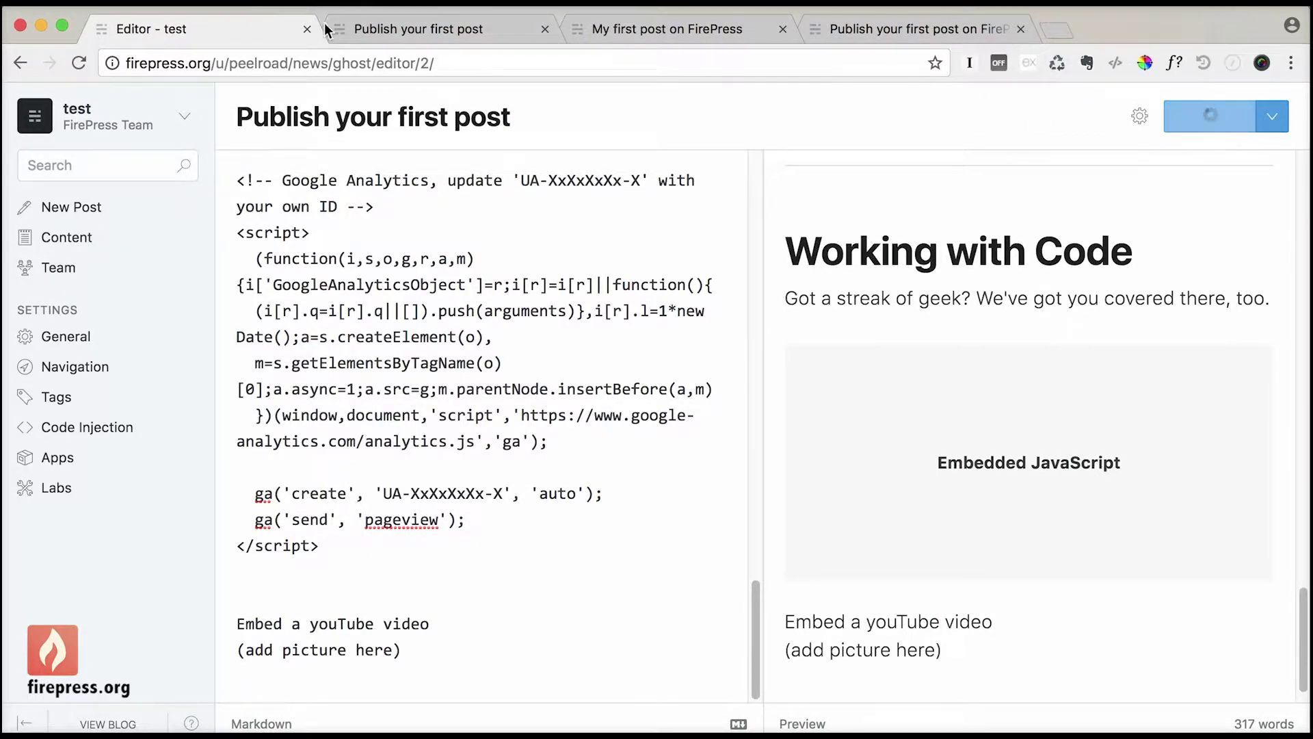
# Step: Check the text under "Working with Code" in the published "Publish your first post" page
pyautogui.click(421, 38)
pyautogui.moveTo(1303, 575)
pyautogui.mouseDown()
pyautogui.moveTo(1297, 619)
pyautogui.moveTo(1293, 556)
pyautogui.mouseUp()
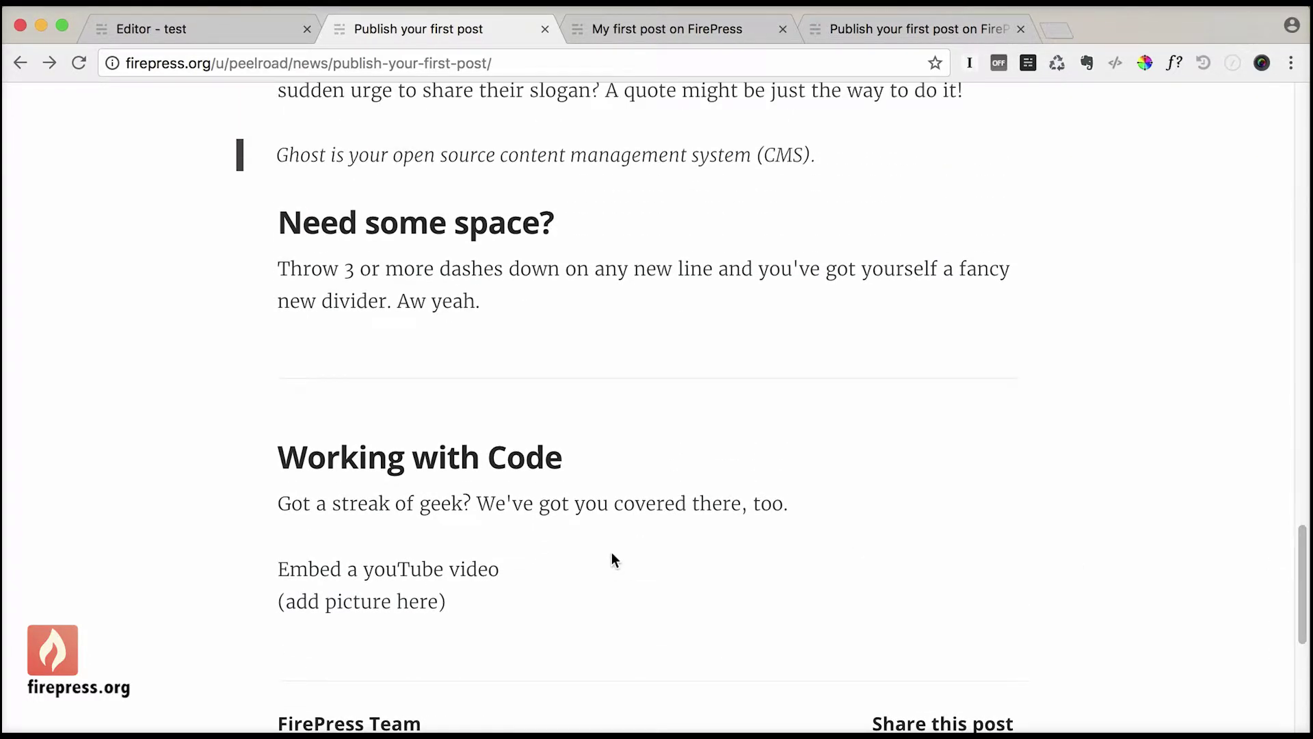
pyautogui.moveTo(275, 506)
pyautogui.mouseDown()
pyautogui.moveTo(545, 548)
pyautogui.moveTo(515, 560)
pyautogui.moveTo(509, 595)
pyautogui.mouseUp()
# Step: Return to the post editor and examine the "<script>" and "</script>" tags enclosing the Google Analytics code
pyautogui.click(228, 27)
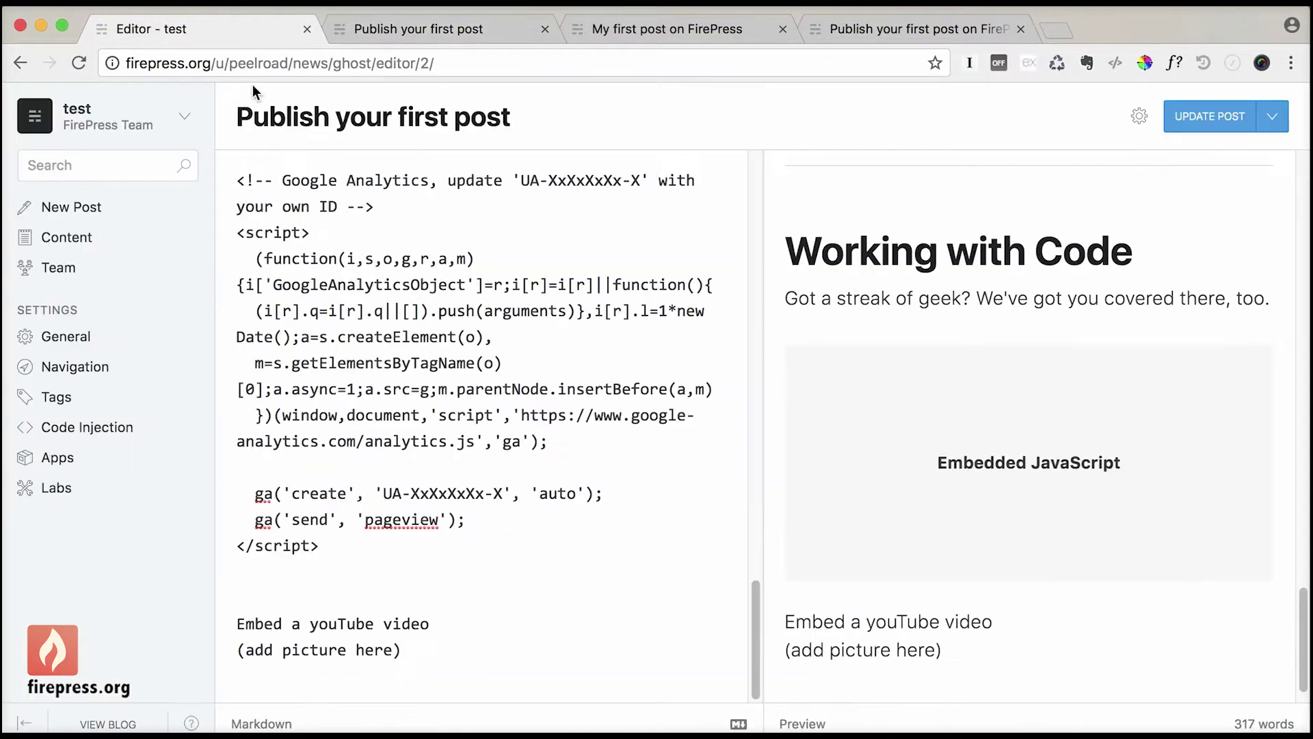
pyautogui.moveTo(754, 620)
pyautogui.mouseDown()
pyautogui.moveTo(752, 607)
pyautogui.moveTo(736, 608)
pyautogui.mouseUp()
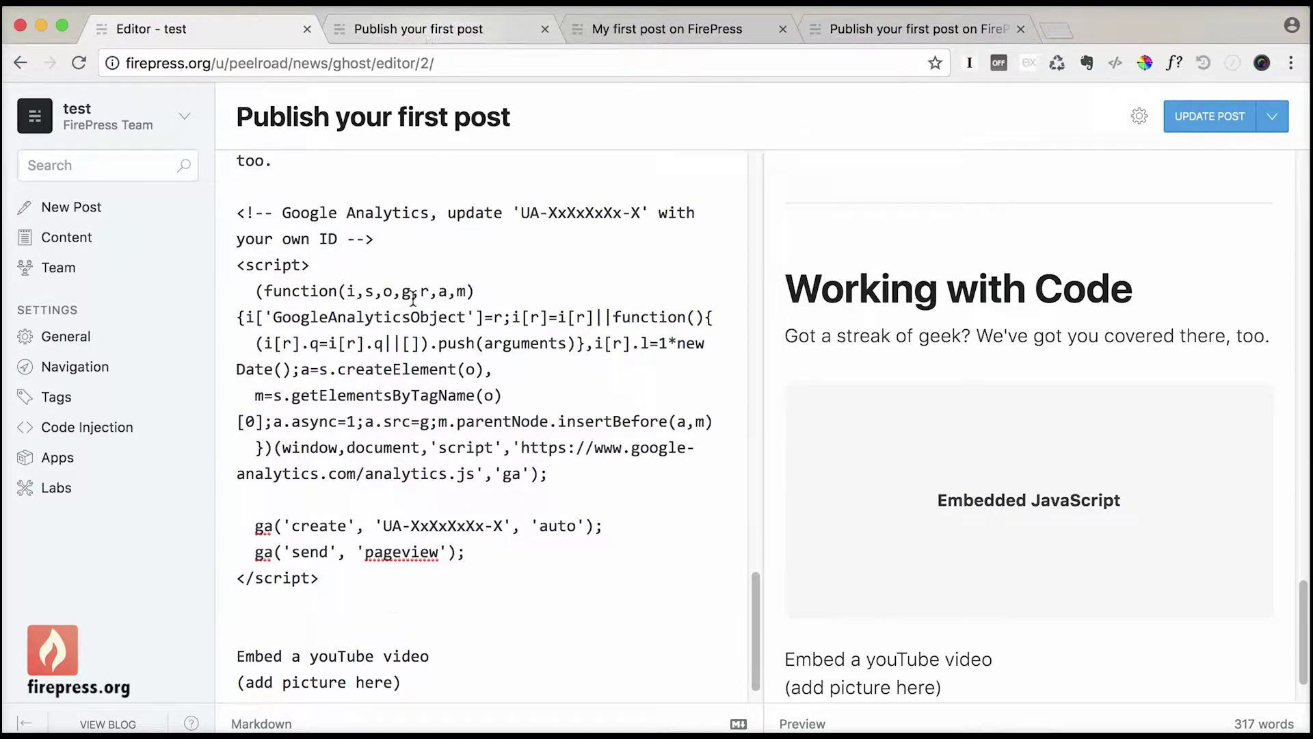
pyautogui.moveTo(351, 586); pyautogui.dragTo(167, 583)
pyautogui.scroll(-5, 756, 591)
pyautogui.click(587, 521)
pyautogui.moveTo(240, 311); pyautogui.dragTo(322, 313)
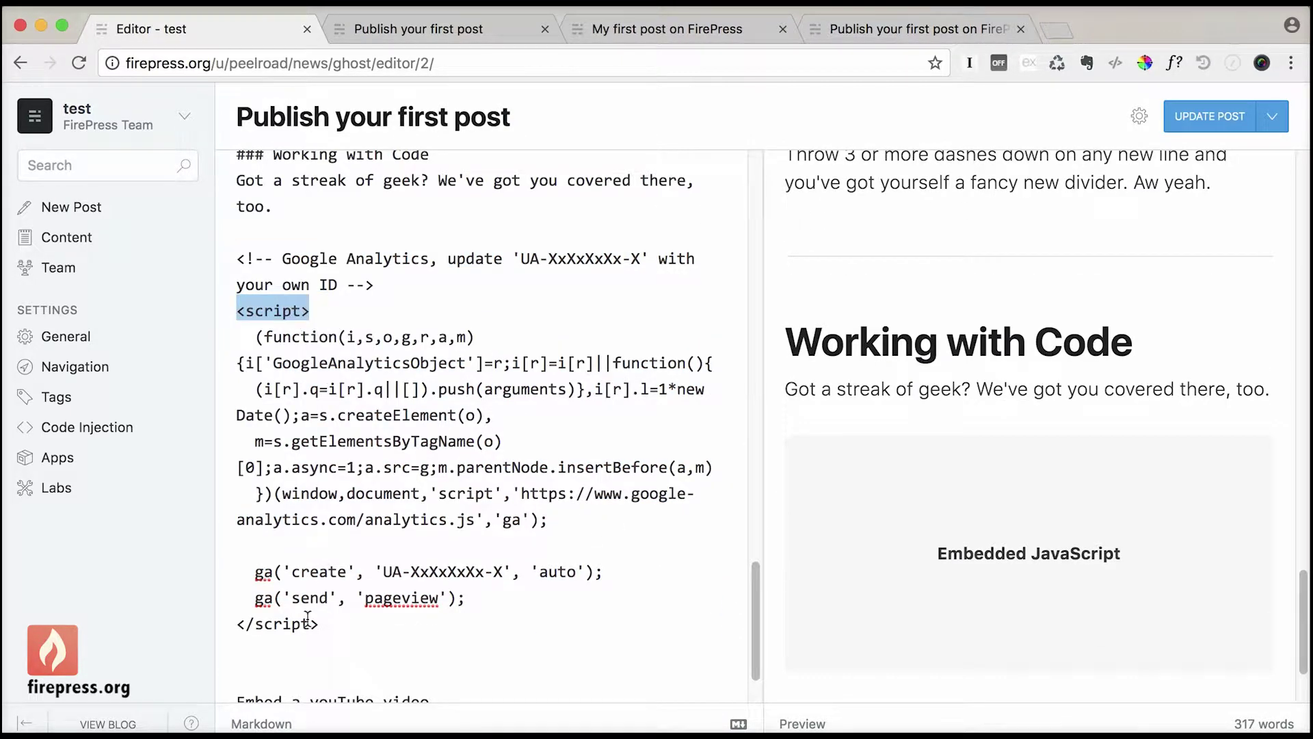
pyautogui.moveTo(322, 625); pyautogui.dragTo(236, 623)
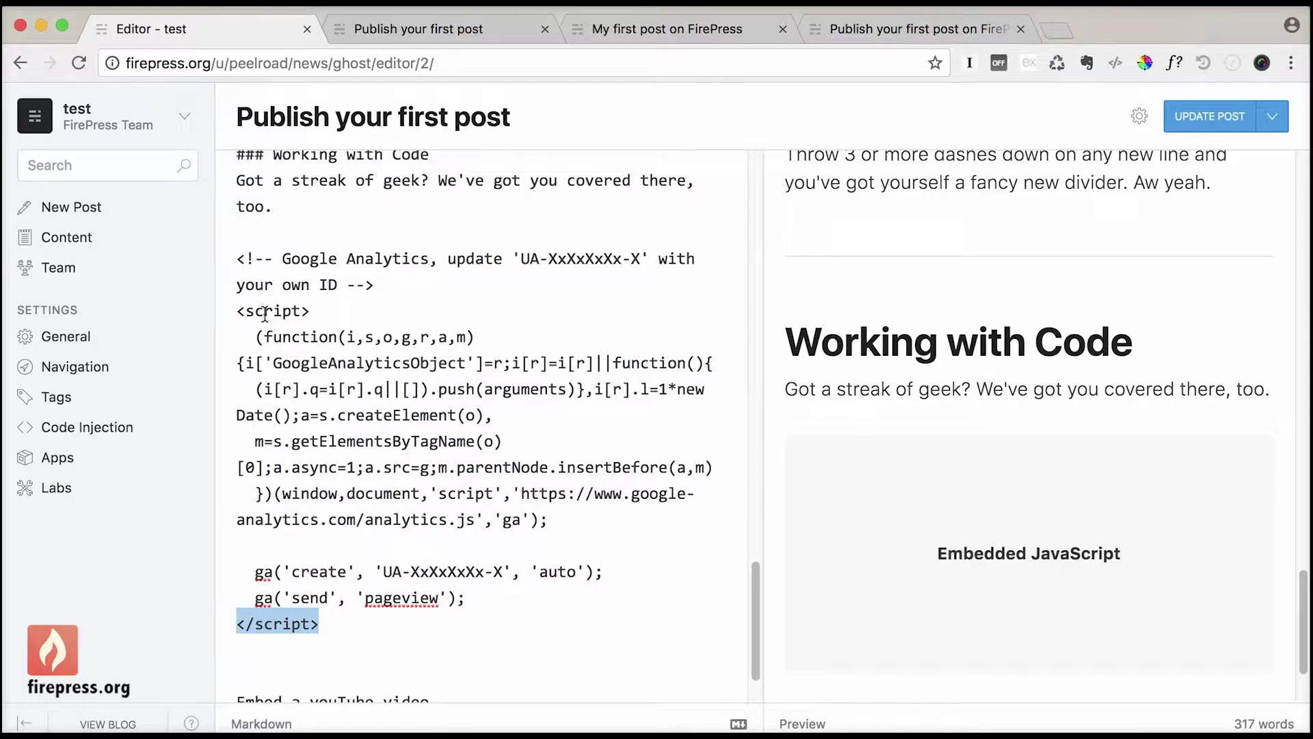
pyautogui.moveTo(235, 312); pyautogui.dragTo(350, 623)
pyautogui.click(350, 623)
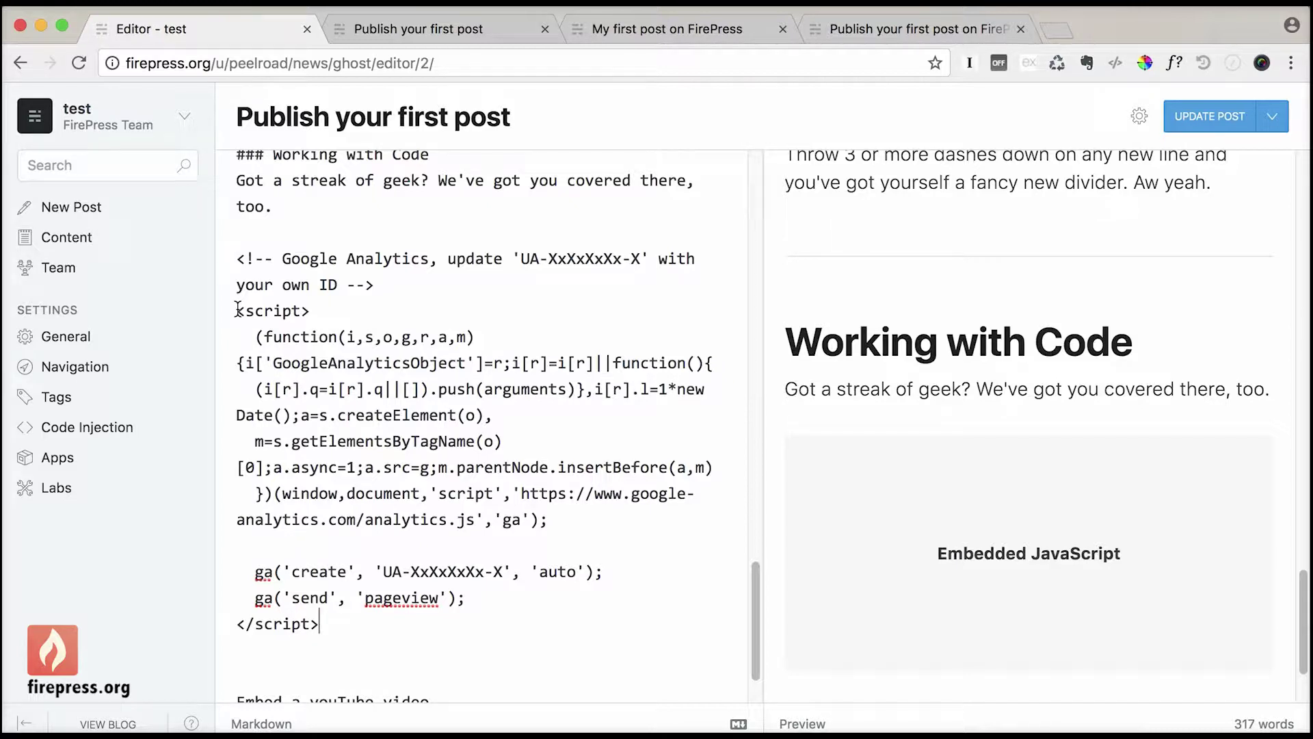
# Step: Review the full Google Analytics snippet and add a blank line above its opening comment
pyautogui.moveTo(236, 259); pyautogui.dragTo(326, 621)
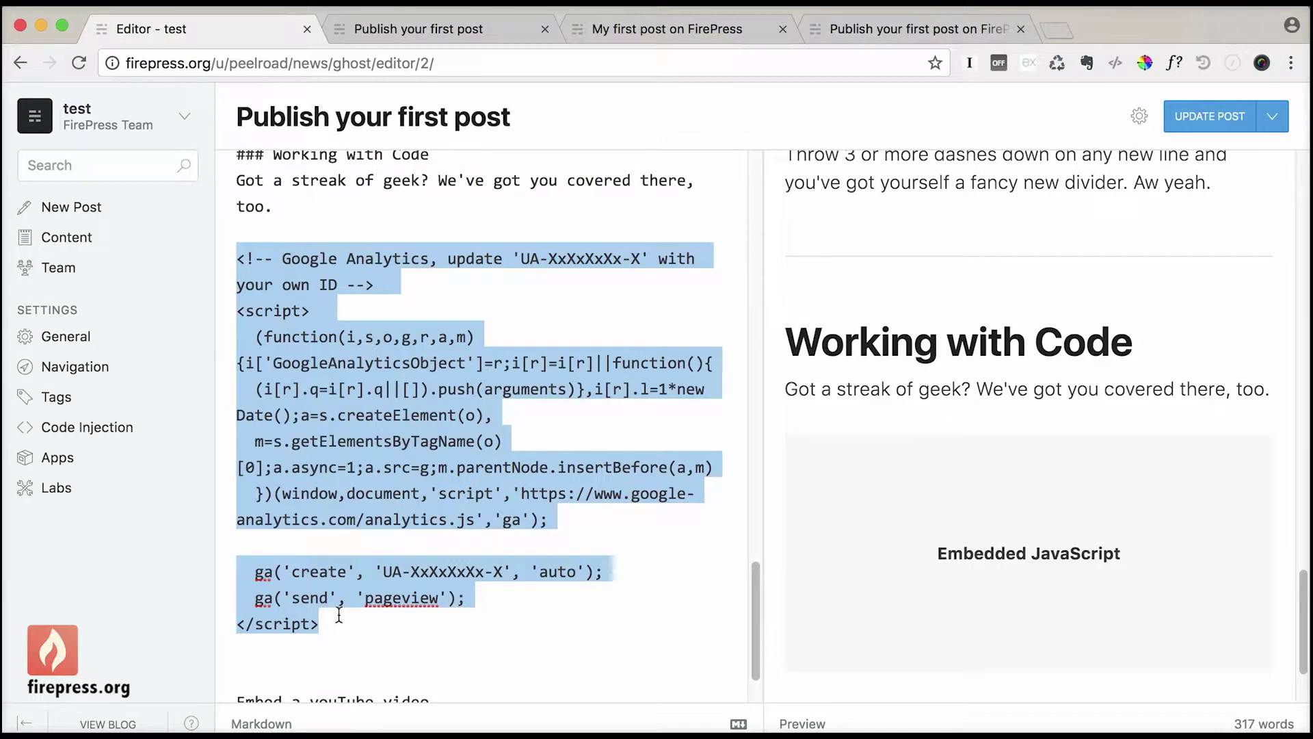
pyautogui.click(281, 227)
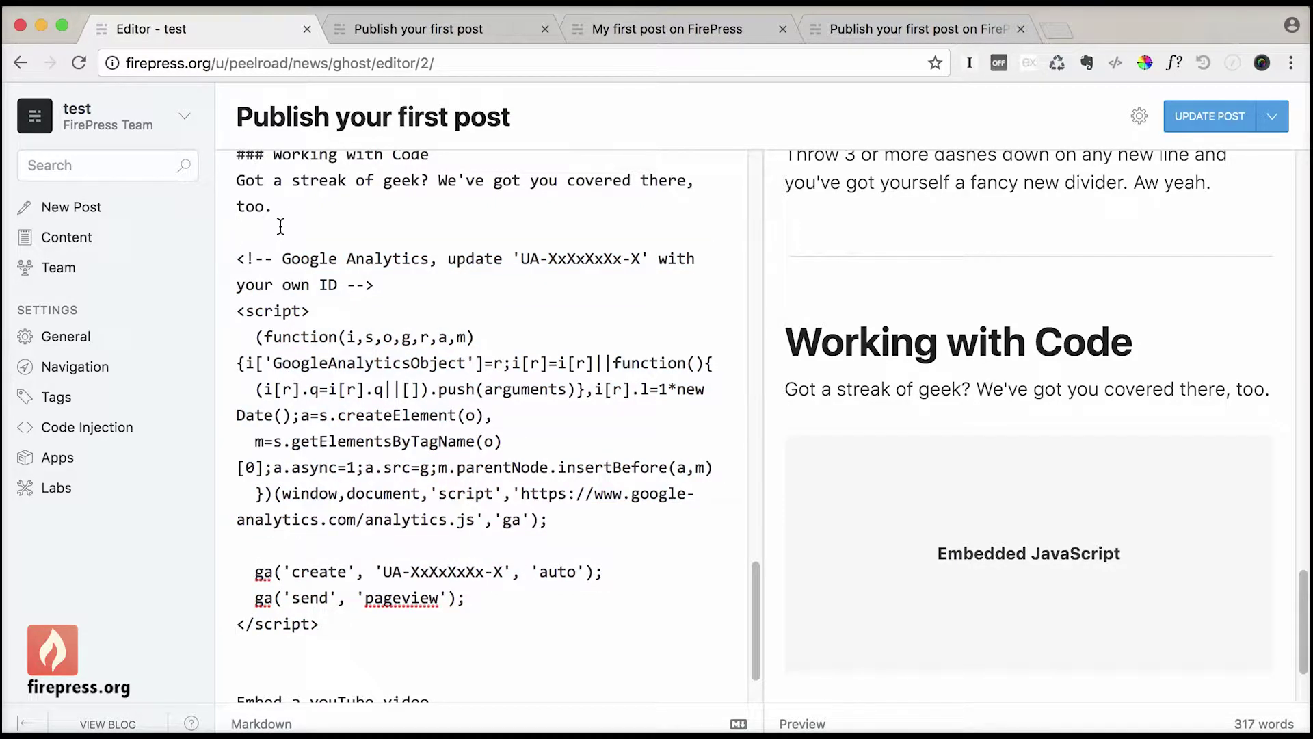
pyautogui.moveTo(238, 258); pyautogui.dragTo(338, 620)
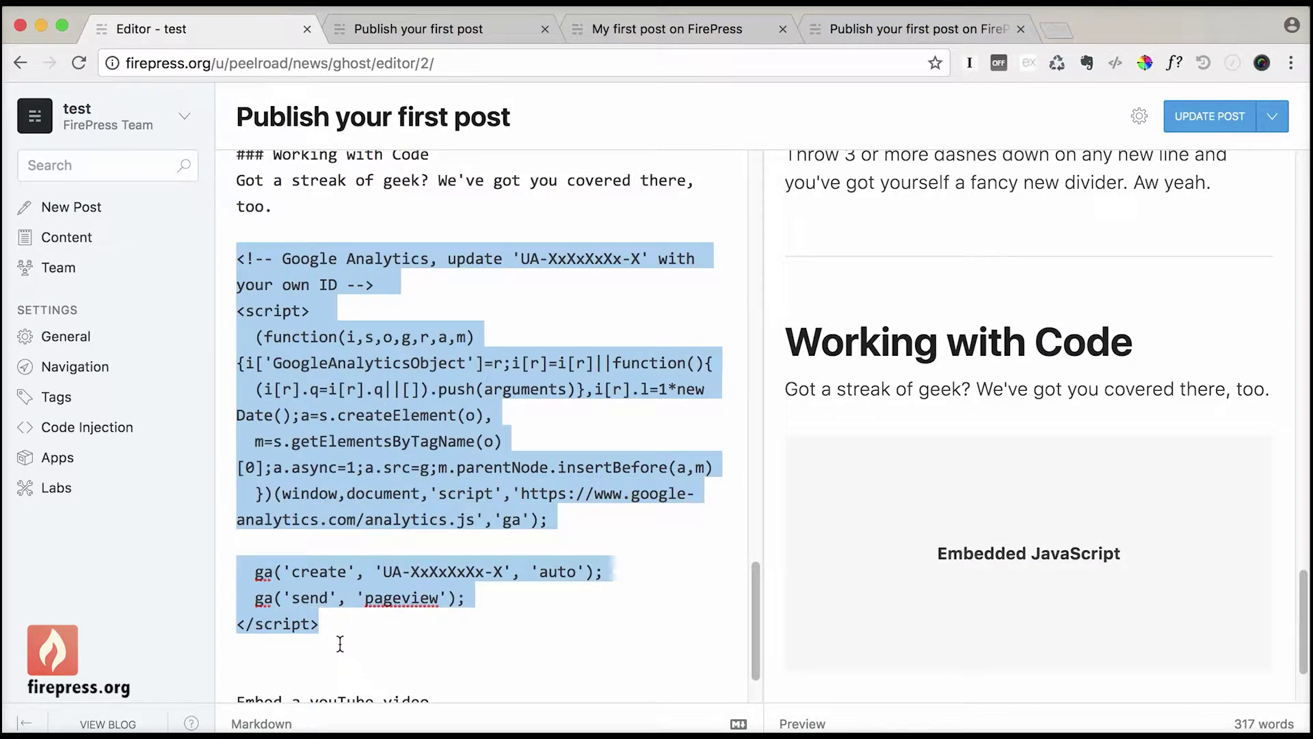
pyautogui.click(331, 629)
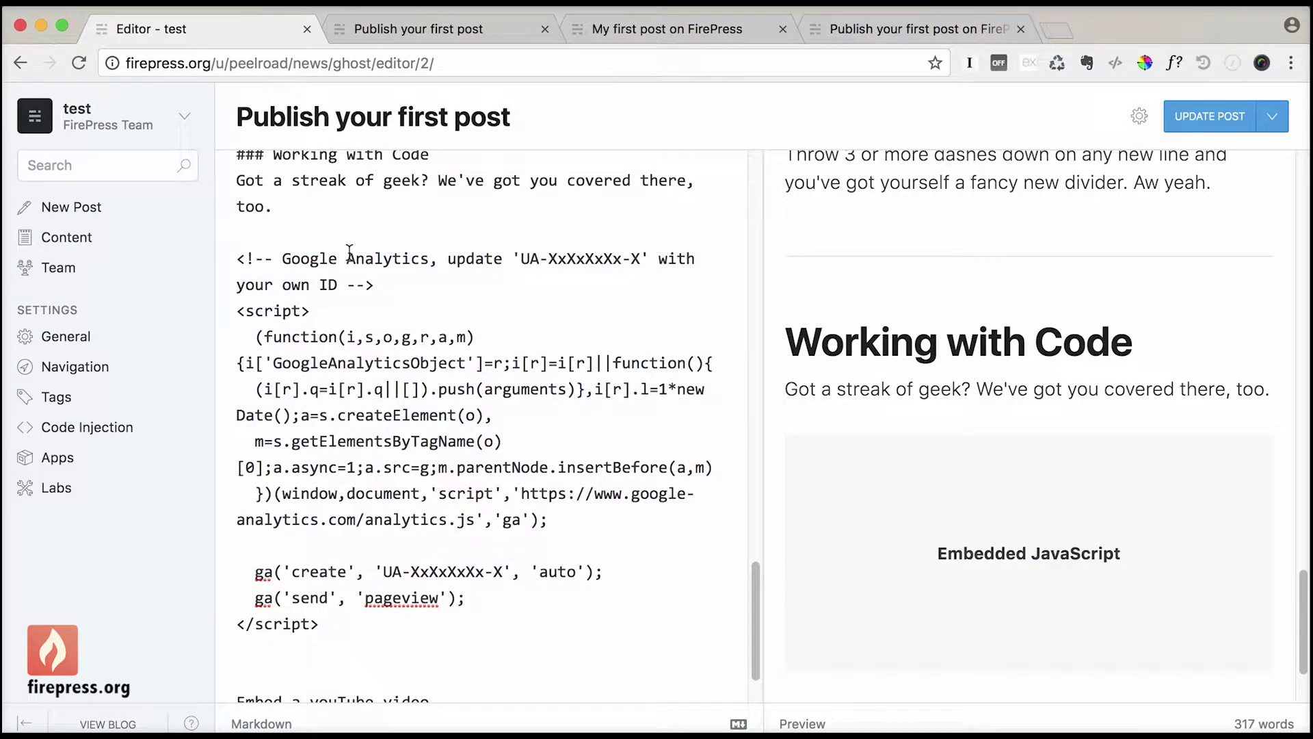
pyautogui.scroll(-2, 349, 252)
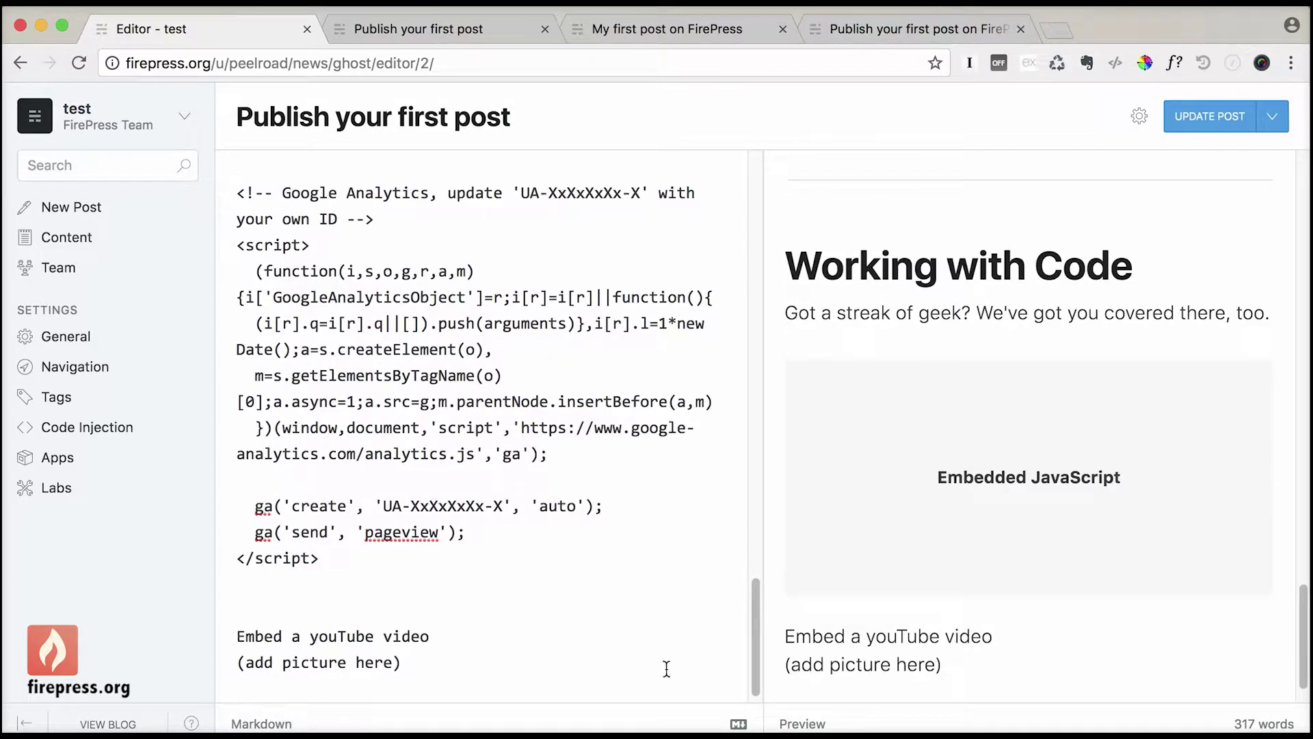
pyautogui.scroll(3, 757, 674)
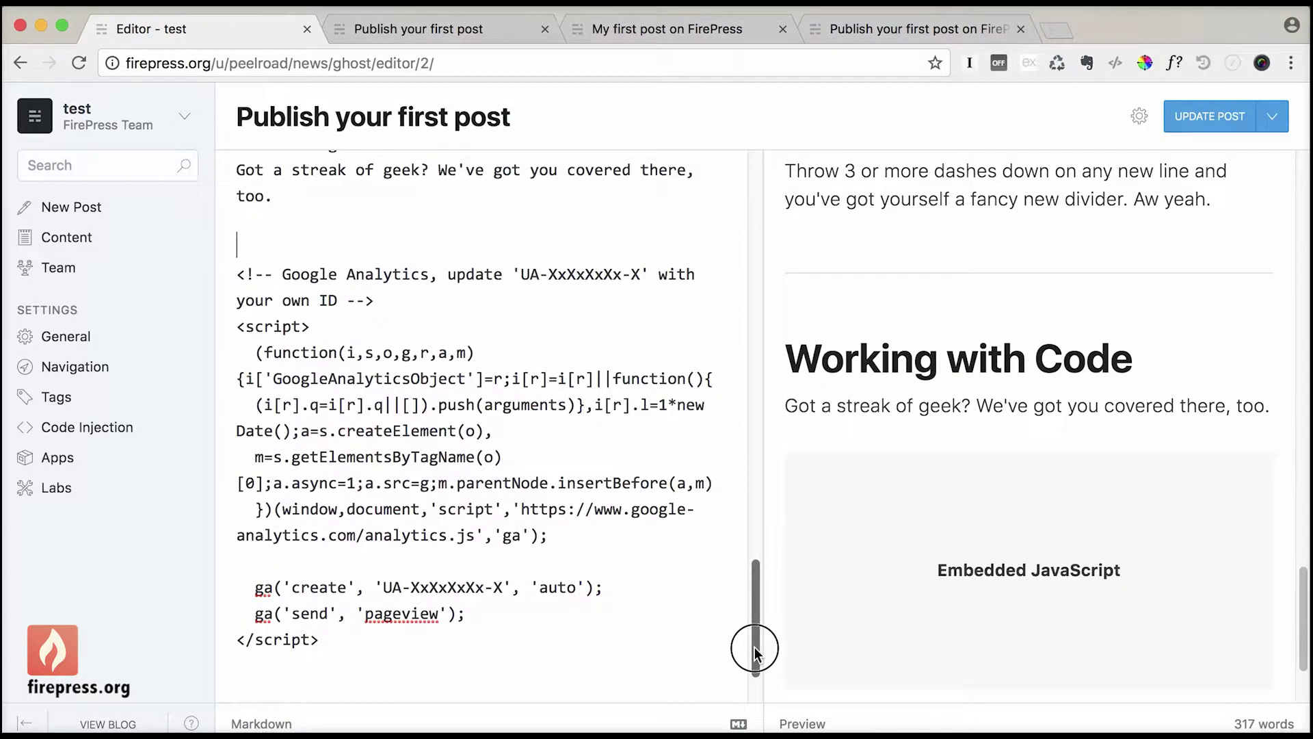
# Step: Open the Markdown Help reference and look up the inline code syntax and its shortcut
pyautogui.click(195, 723)
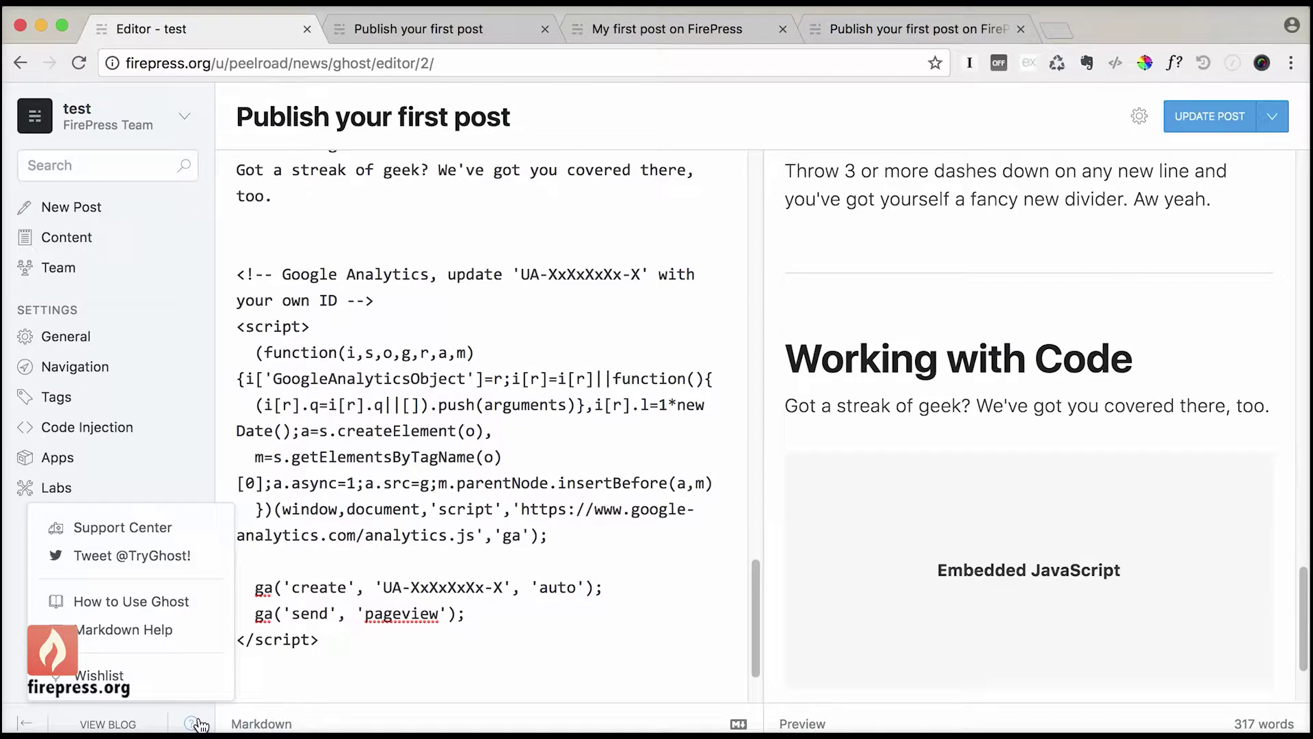
pyautogui.click(505, 483)
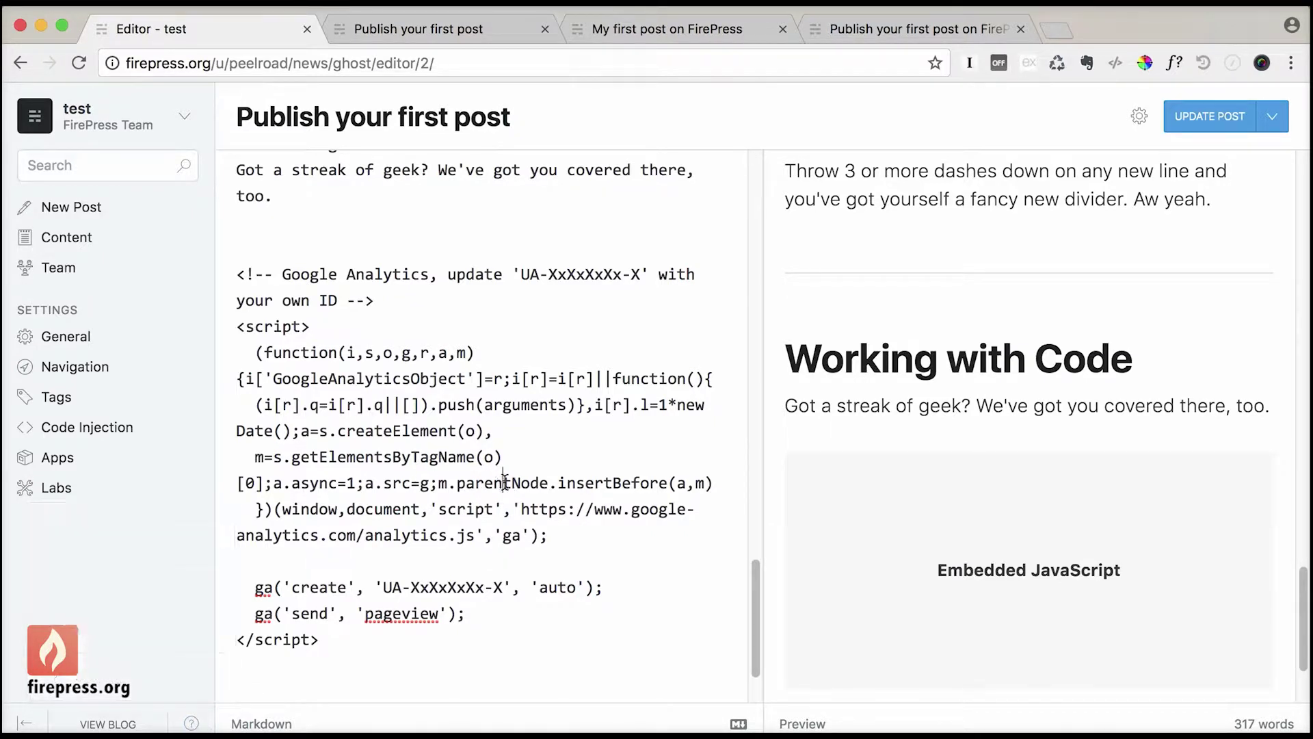
pyautogui.click(194, 714)
pyautogui.click(159, 609)
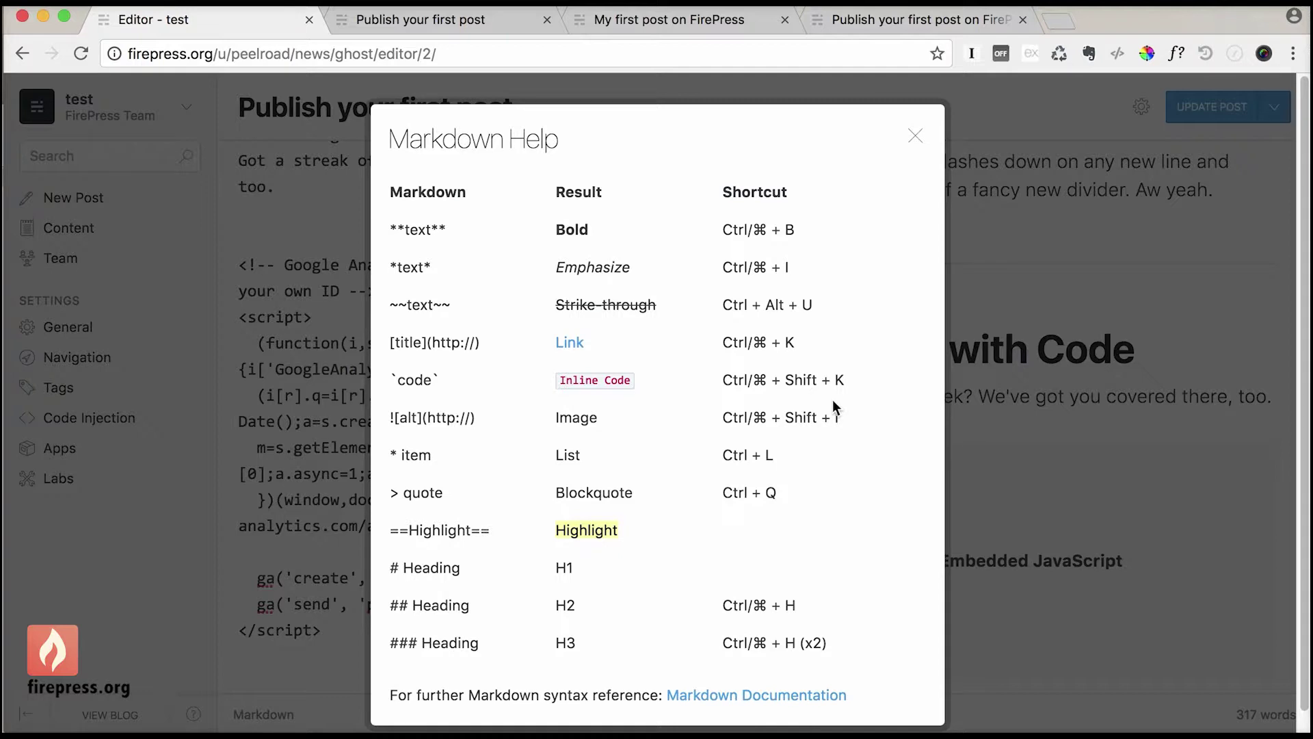
pyautogui.moveTo(760, 382); pyautogui.dragTo(852, 378)
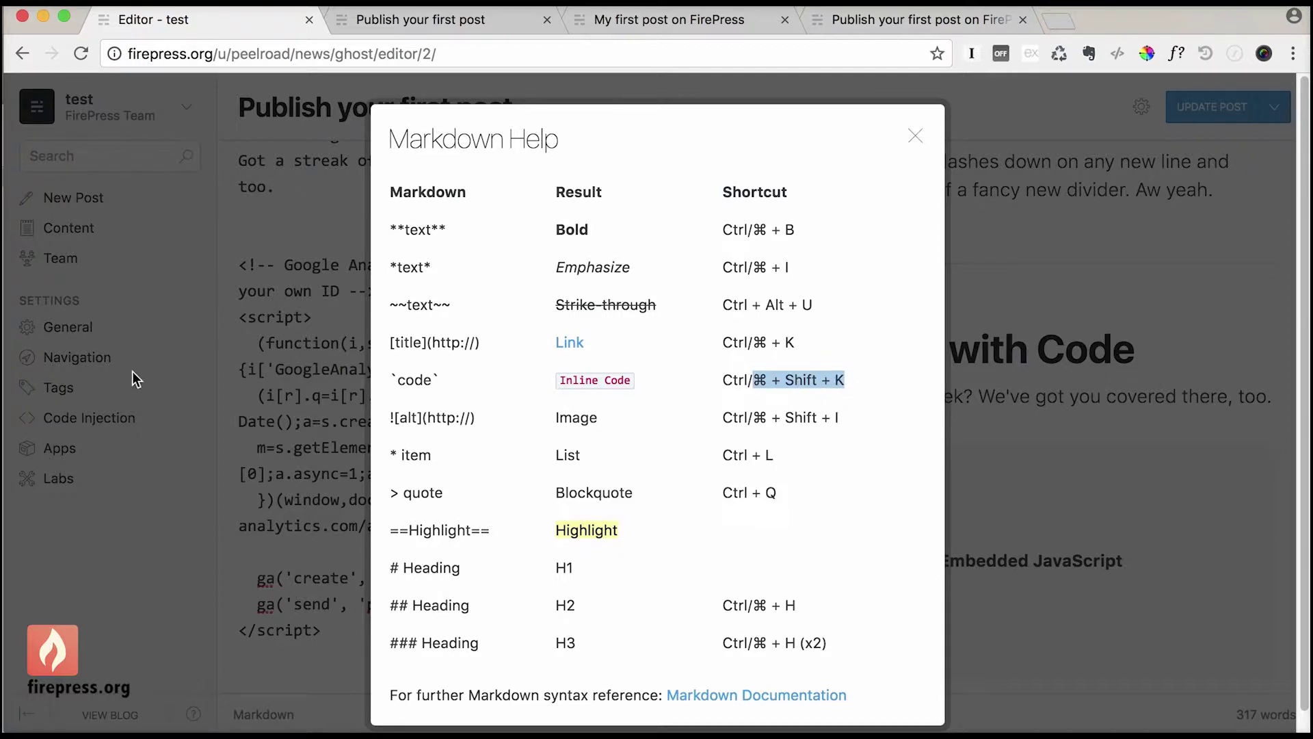
# Step: Close the Markdown reference, wrap the entire Google Analytics snippet in single backticks and update the post
pyautogui.click(278, 323)
pyautogui.click(361, 633)
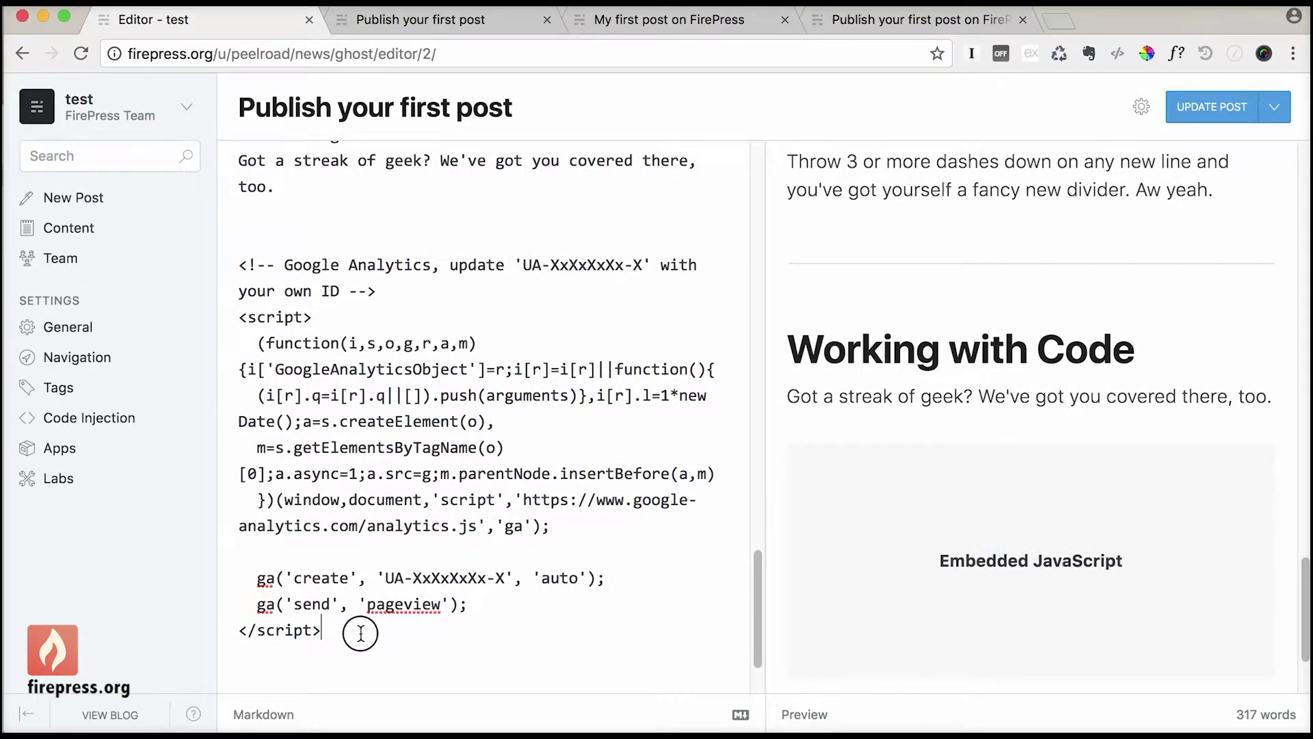
pyautogui.moveTo(360, 633); pyautogui.dragTo(217, 274)
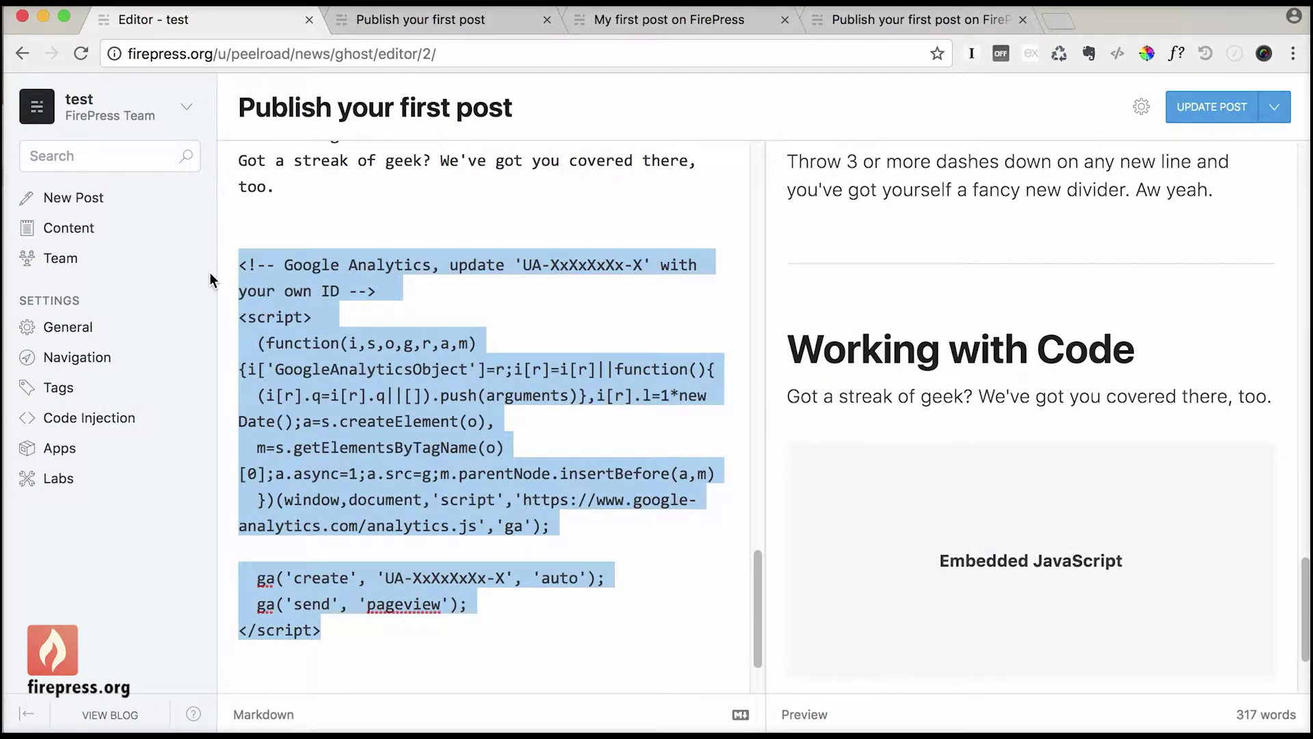
pyautogui.write('`')
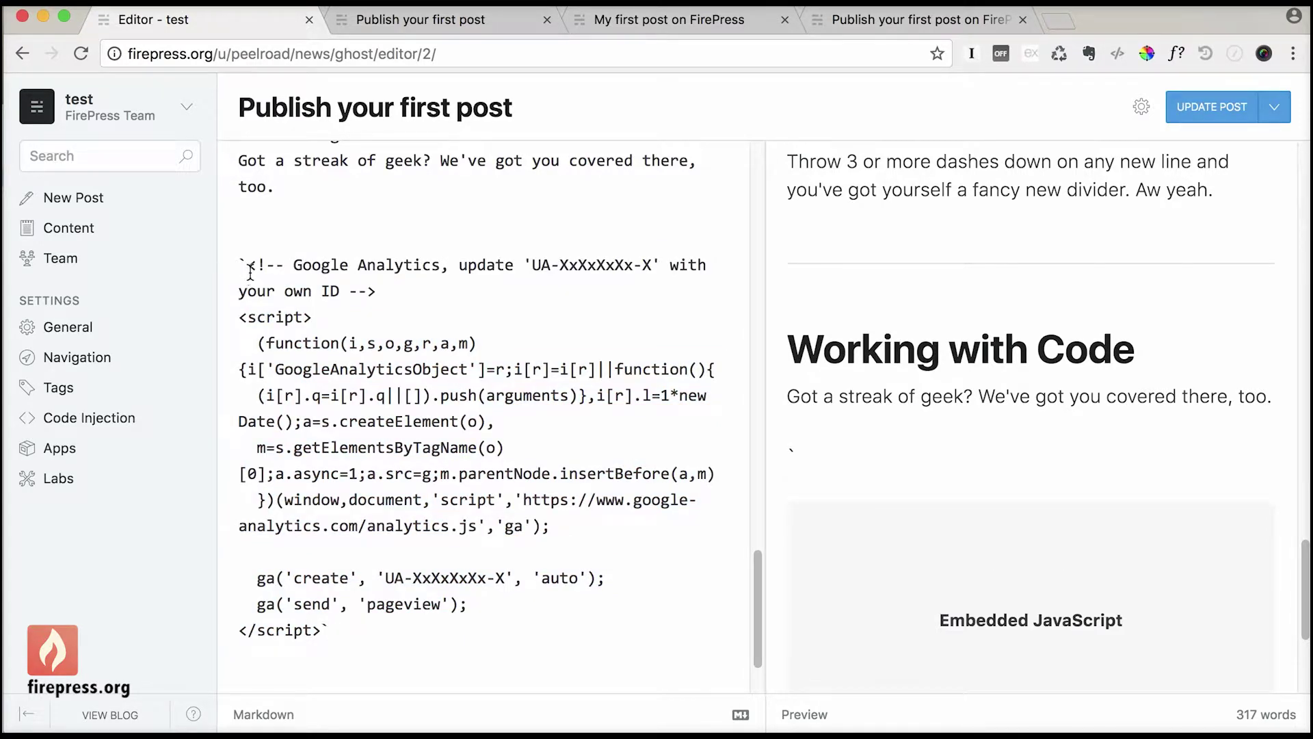
pyautogui.moveTo(248, 265); pyautogui.dragTo(238, 265)
pyautogui.click(331, 625)
pyautogui.click(1197, 116)
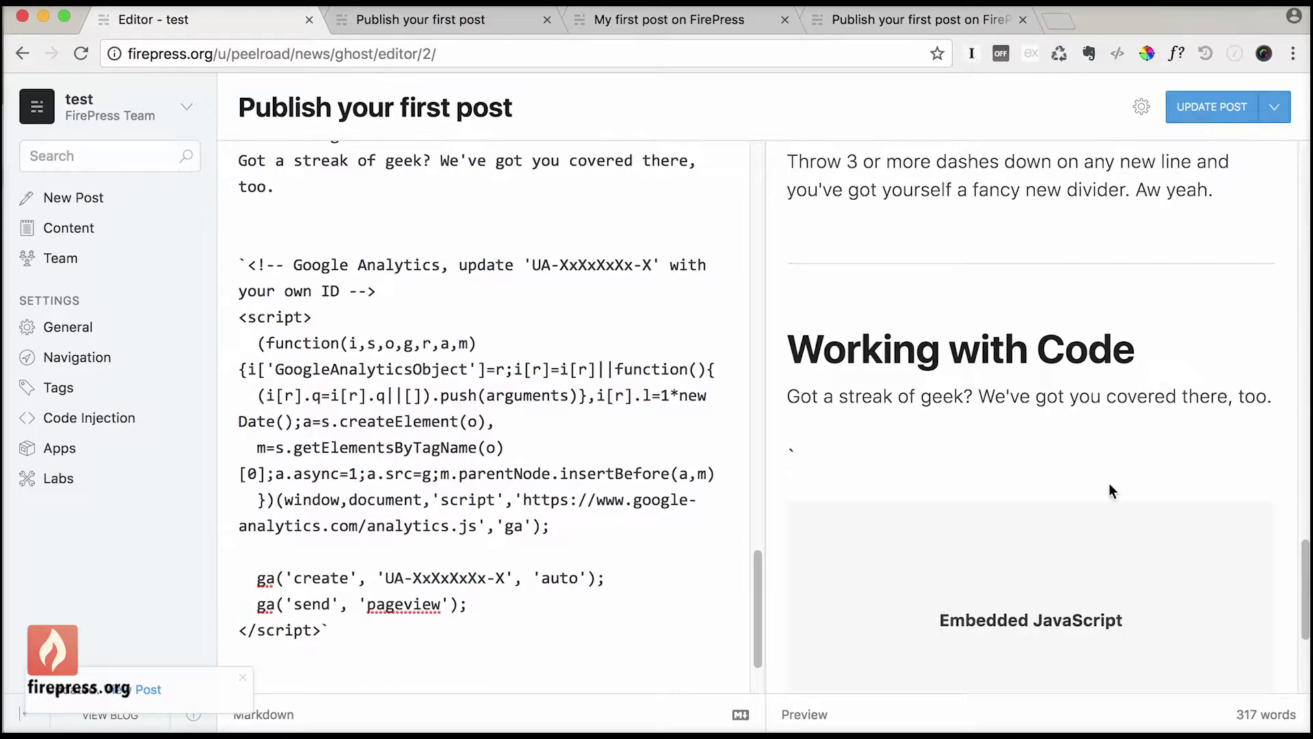
# Step: Compare the preview with the reference post's code block, reload the published post and examine its "Working with Code" section
pyautogui.scroll(-4, 1298, 569)
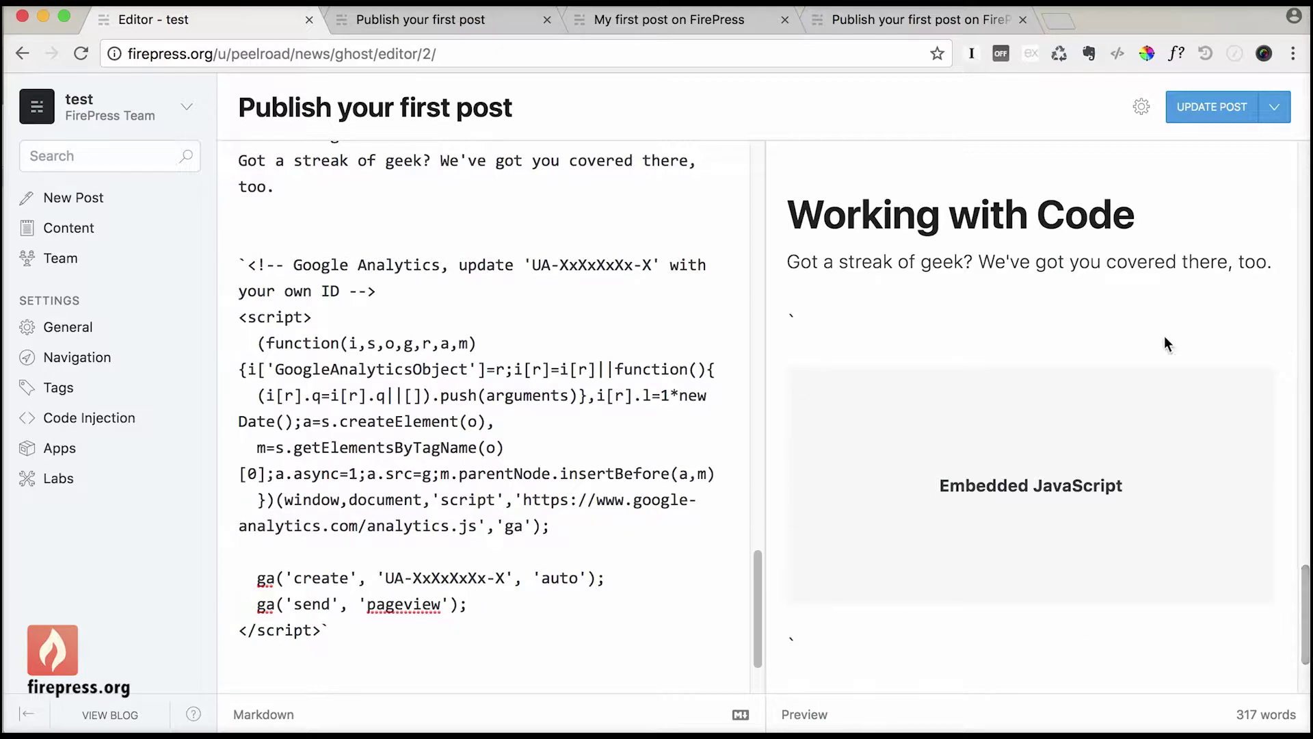
pyautogui.click(633, 21)
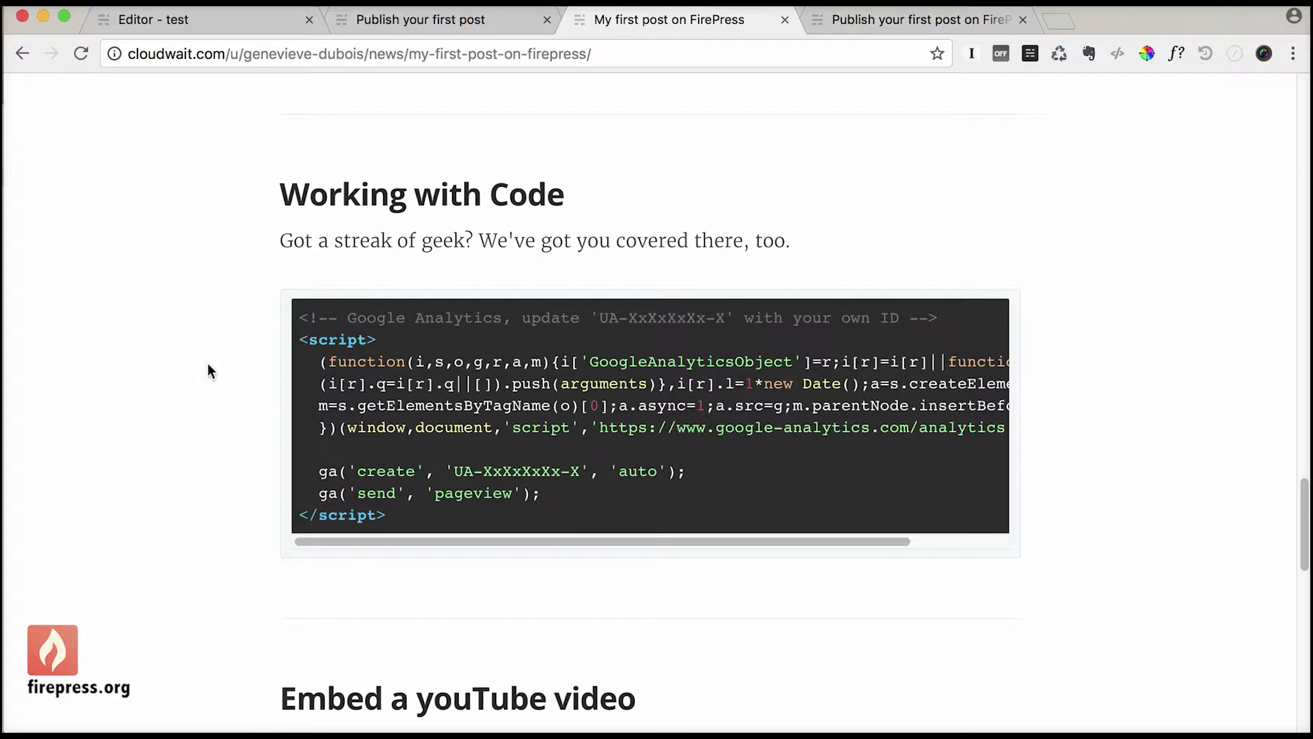
pyautogui.click(455, 21)
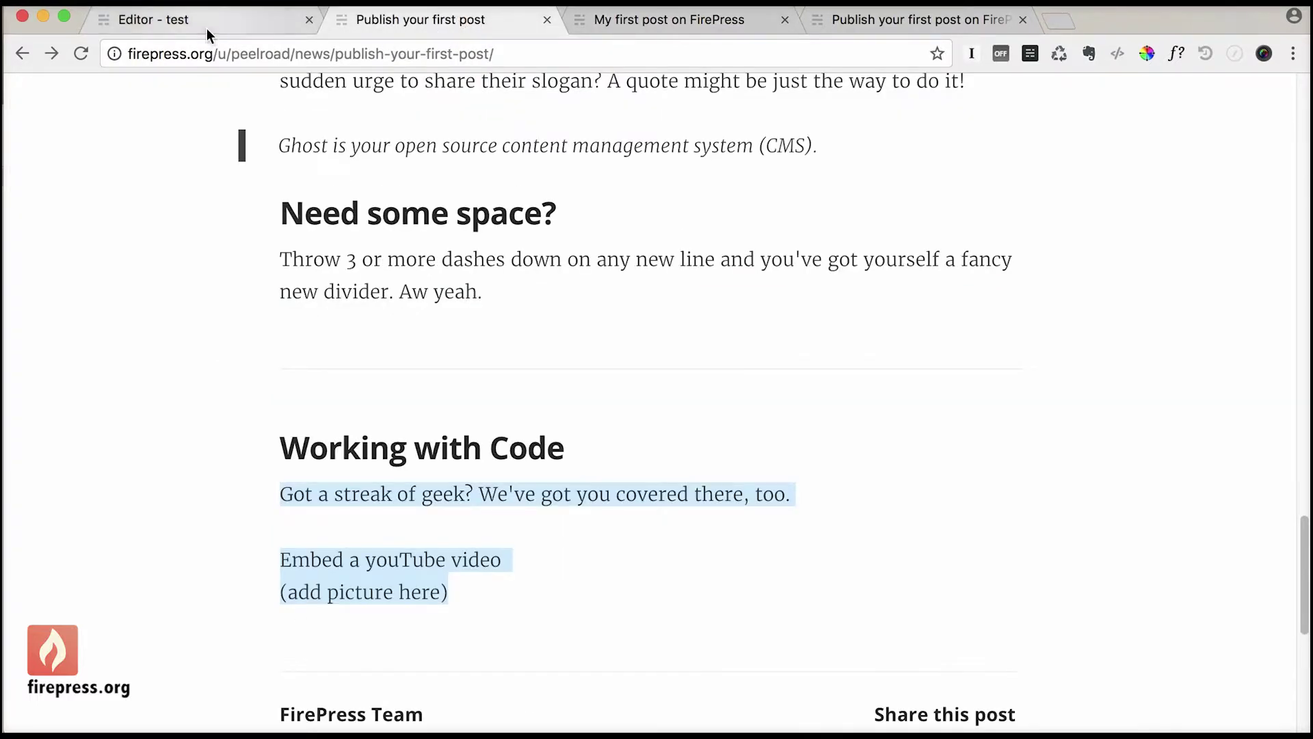
pyautogui.click(207, 21)
pyautogui.click(425, 21)
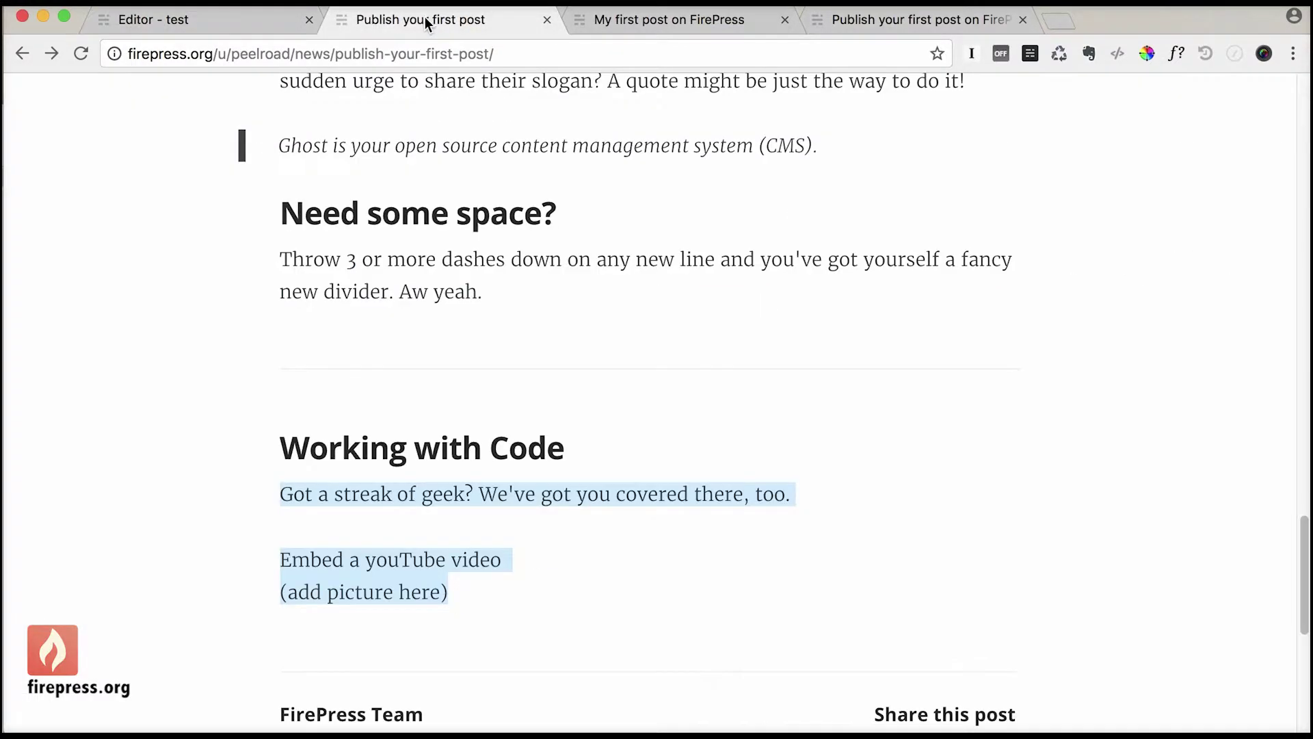
pyautogui.click(81, 54)
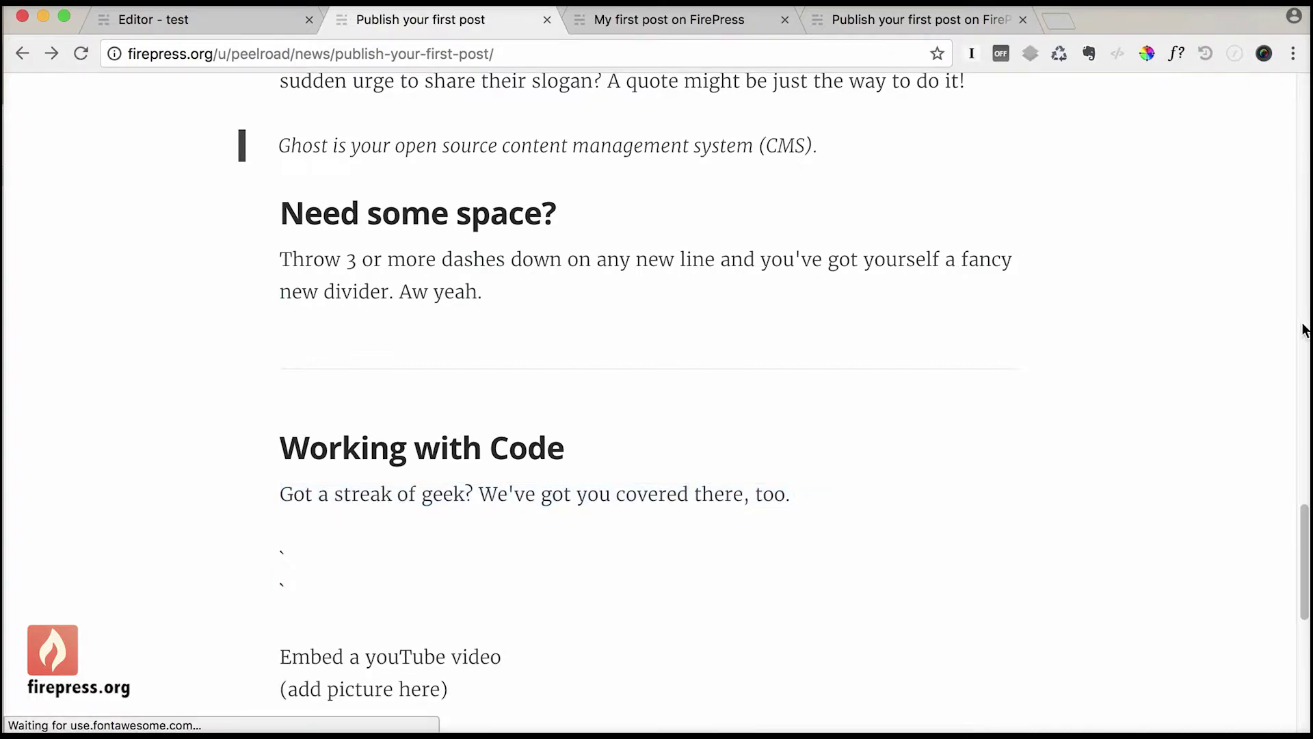
pyautogui.moveTo(1303, 538); pyautogui.dragTo(1281, 557)
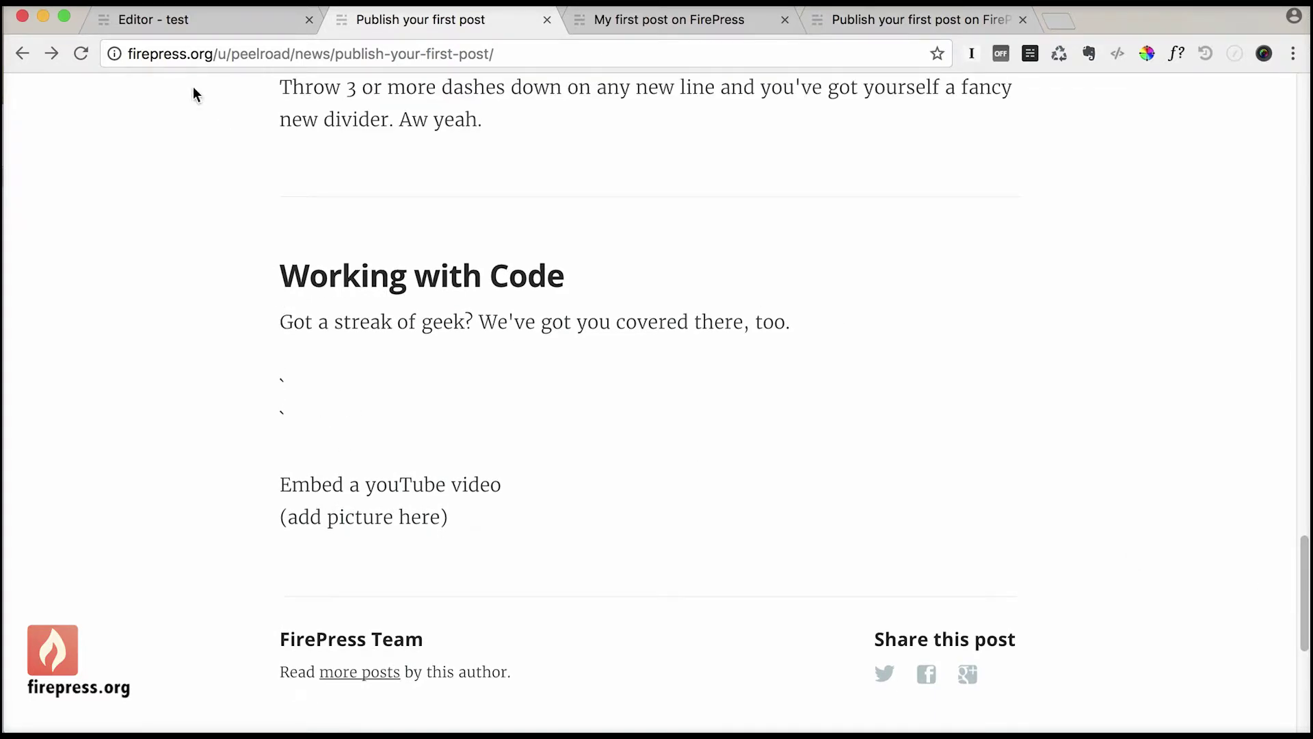
# Step: Return to the editor, put the snippet's enclosing backticks on separate lines and extend the opening one to three backticks
pyautogui.click(191, 30)
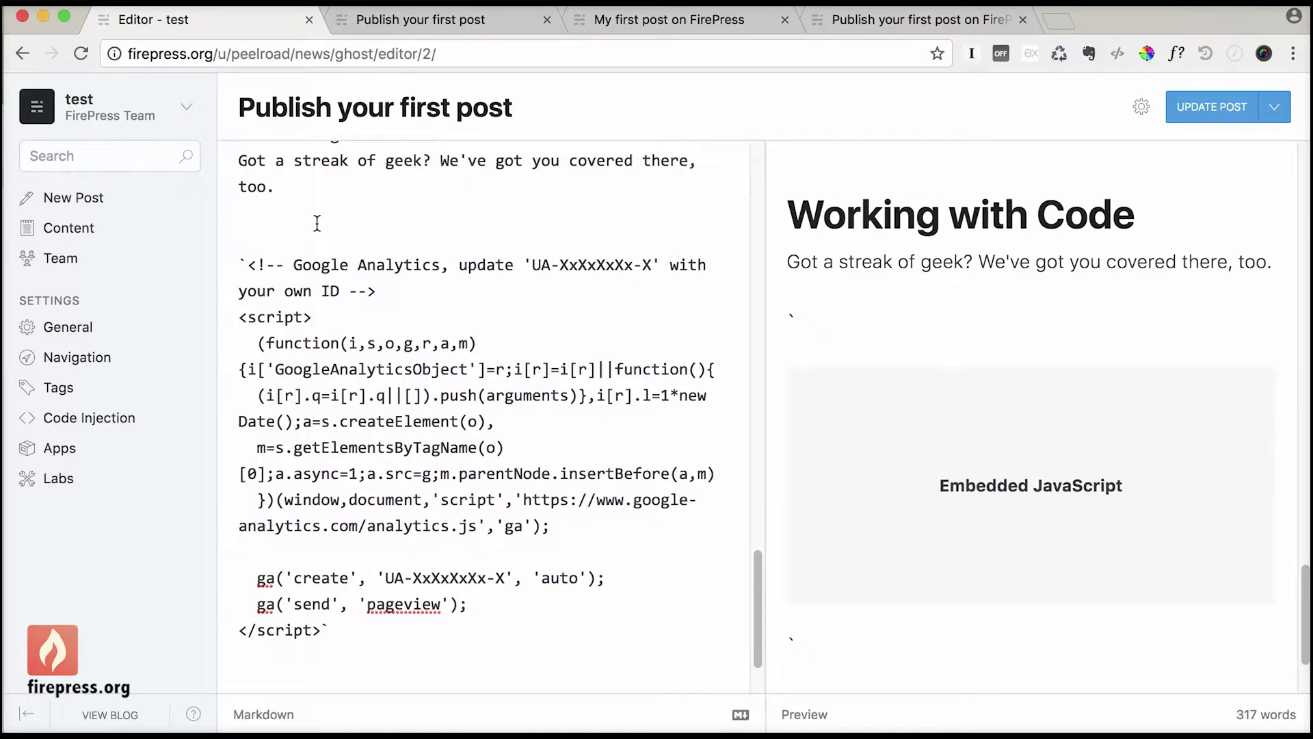
pyautogui.click(241, 265)
pyautogui.moveTo(249, 262); pyautogui.dragTo(213, 269)
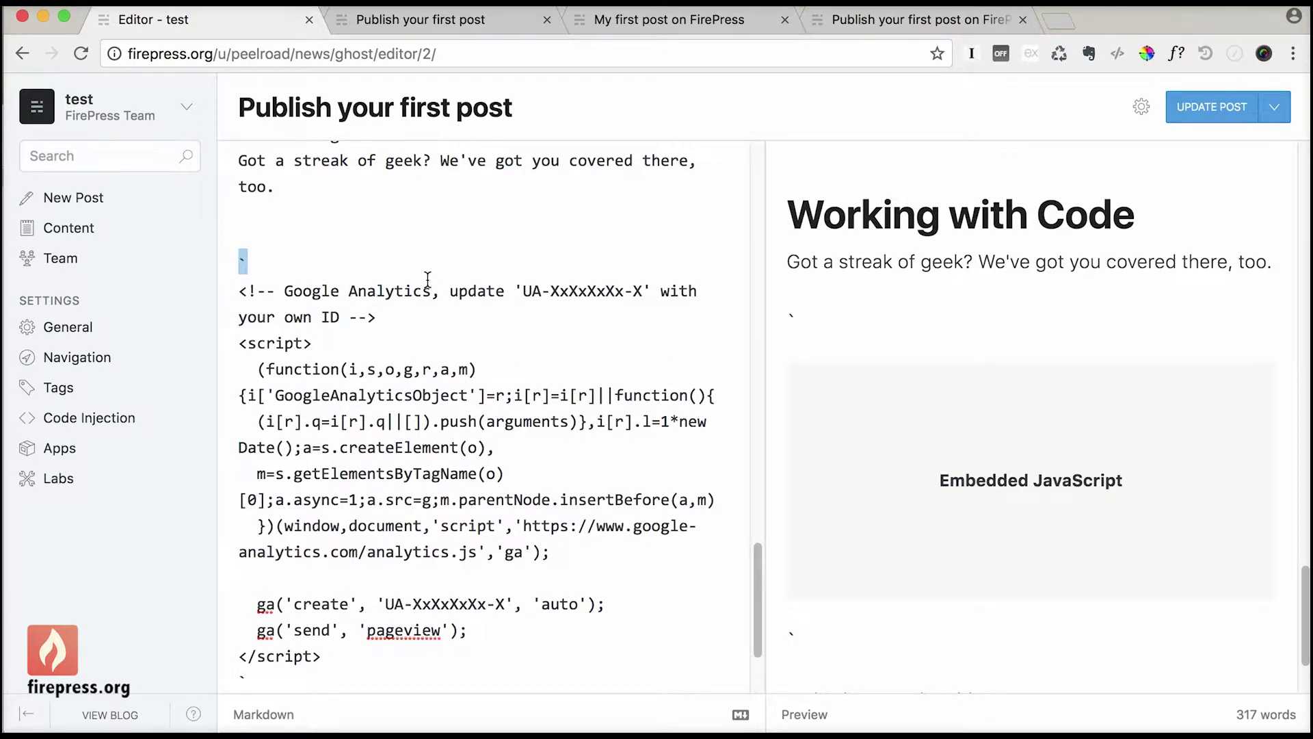
pyautogui.moveTo(260, 268); pyautogui.dragTo(225, 265)
pyautogui.write('``')
pyautogui.moveTo(280, 256); pyautogui.dragTo(185, 257)
# Step: Replace the single closing backtick below the snippet's </script> line with three backticks on their own line
pyautogui.click(378, 673)
pyautogui.click(375, 656)
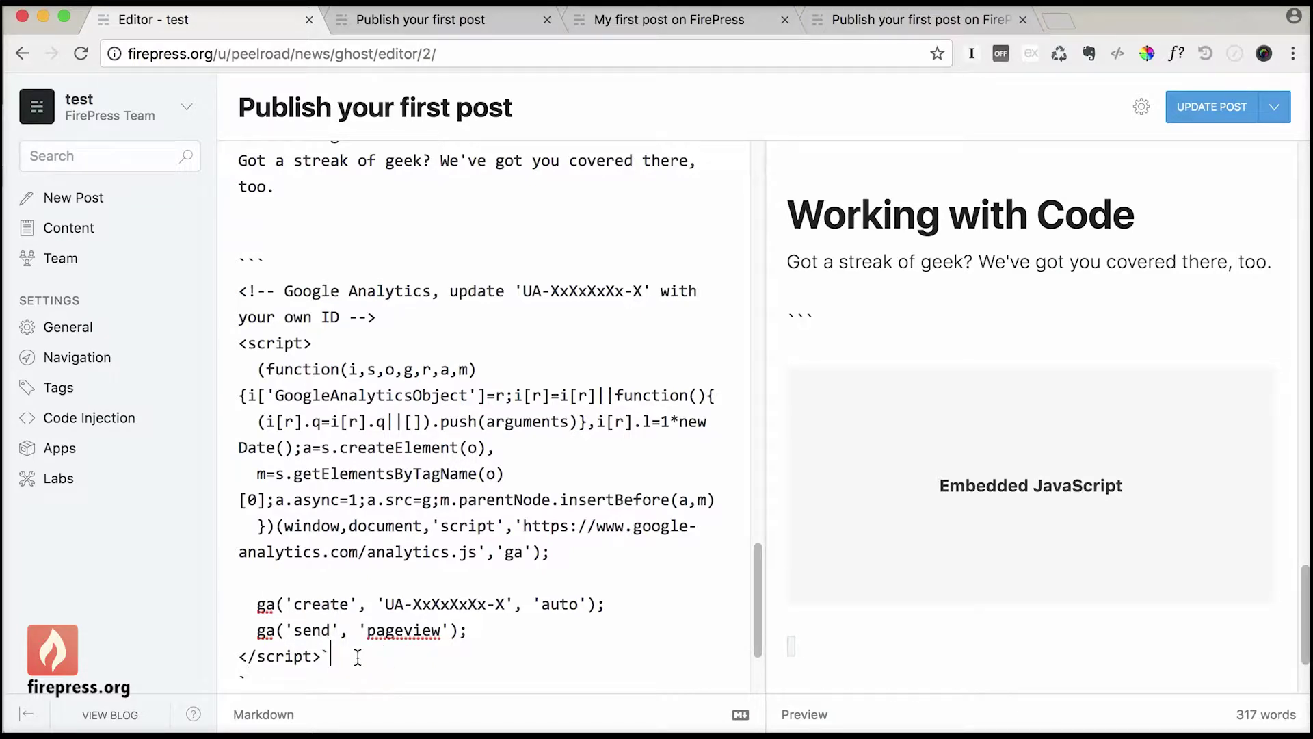
pyautogui.scroll(-3, 759, 604)
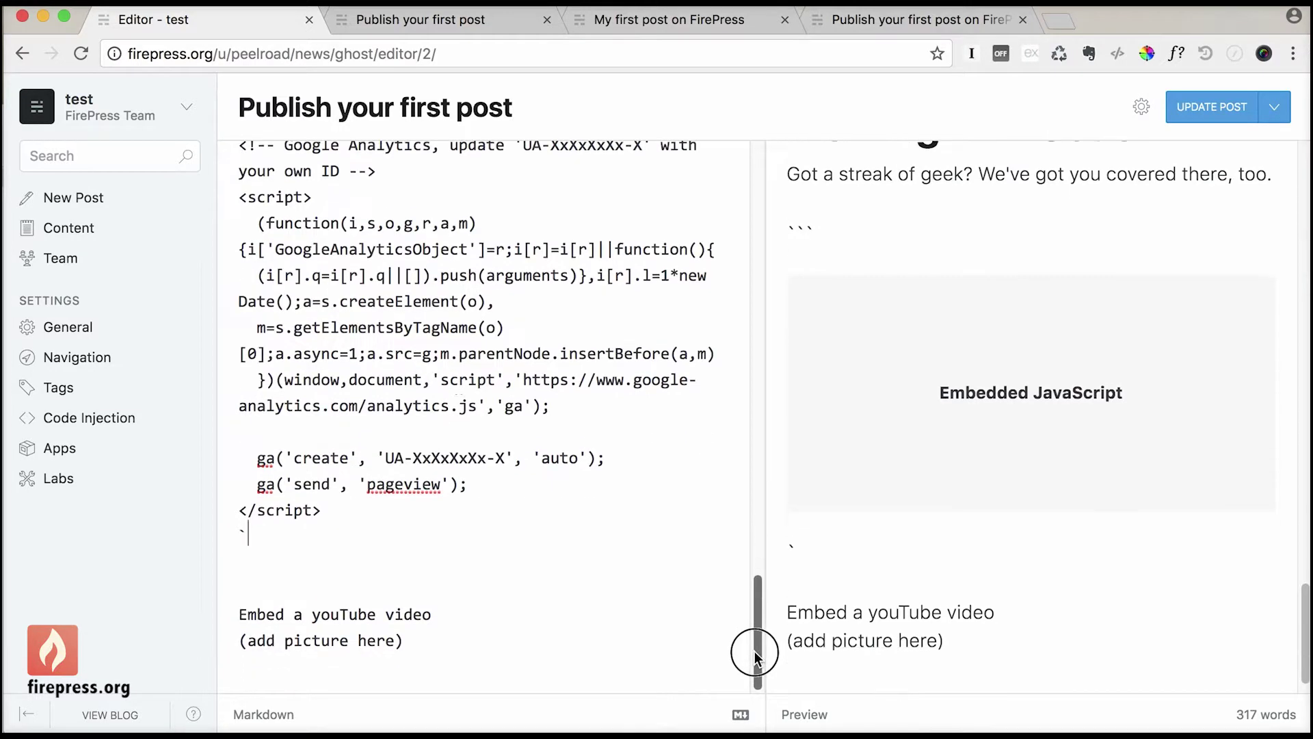
pyautogui.press('BackSpace')
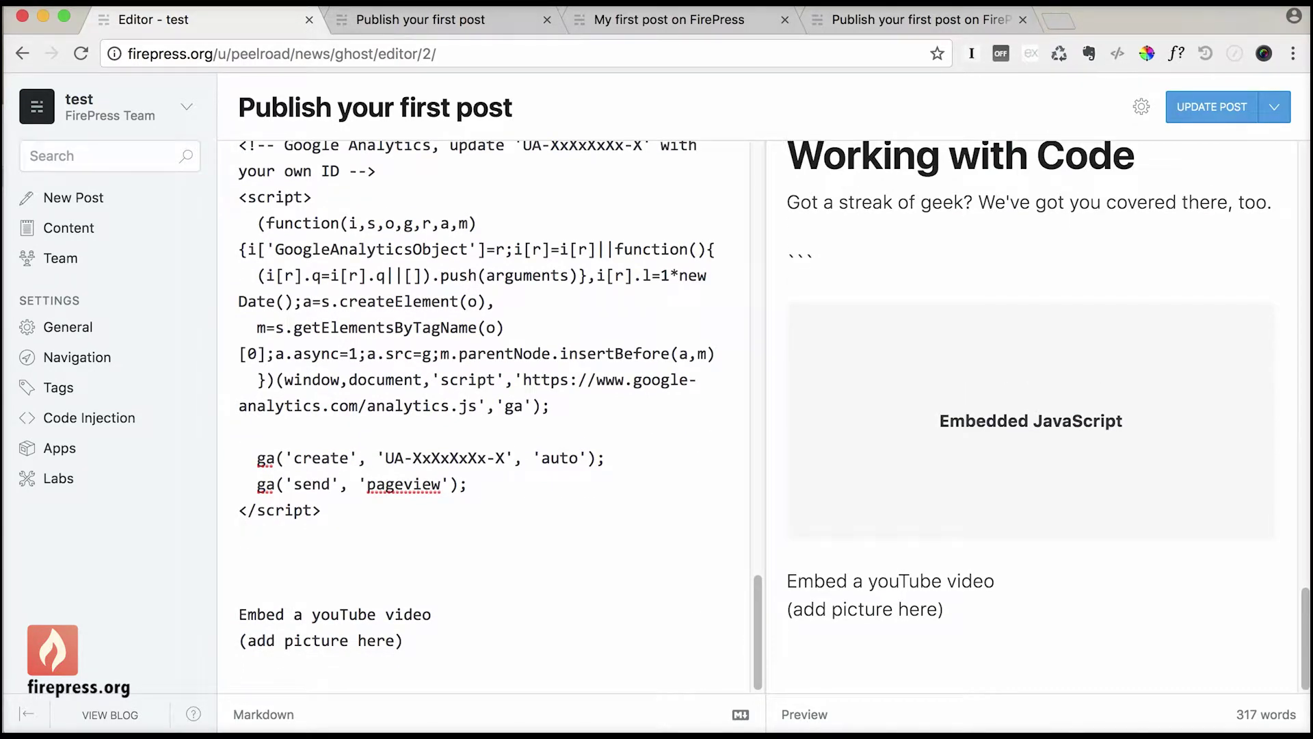
pyautogui.write('```')
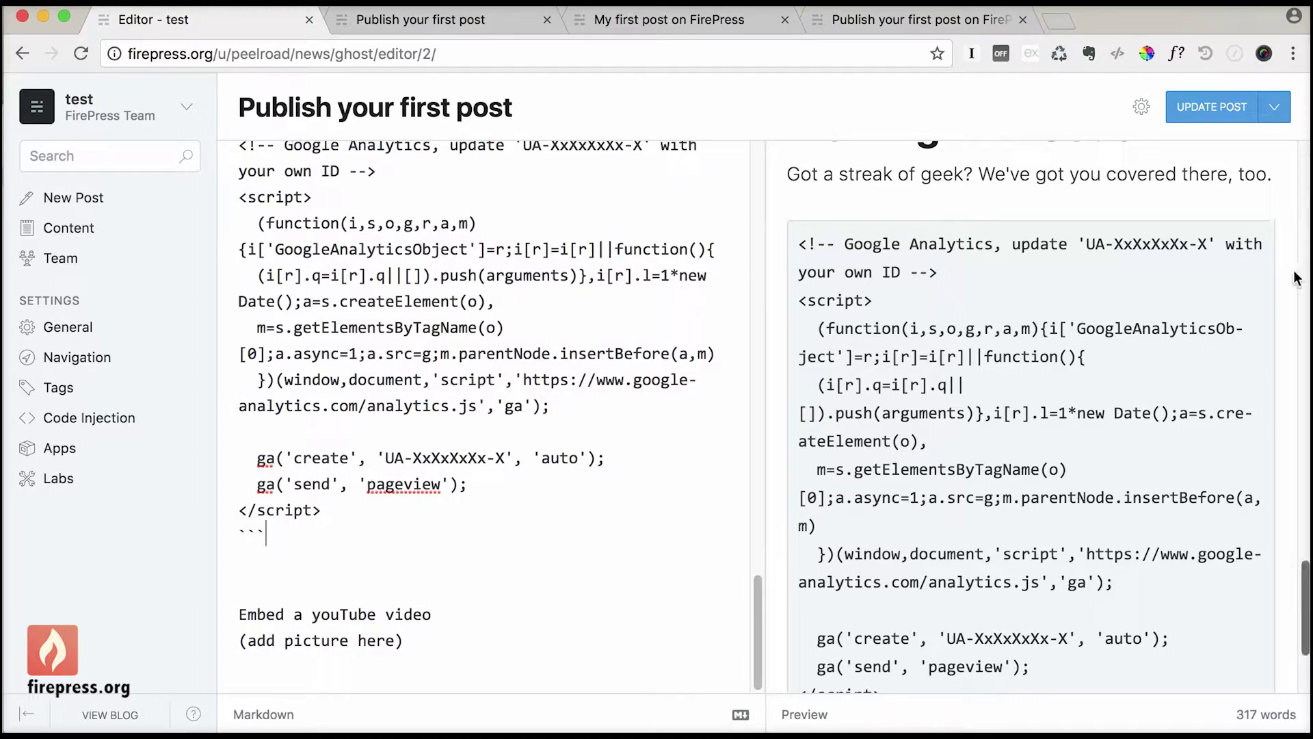
pyautogui.click(319, 533)
pyautogui.moveTo(354, 533); pyautogui.dragTo(226, 531)
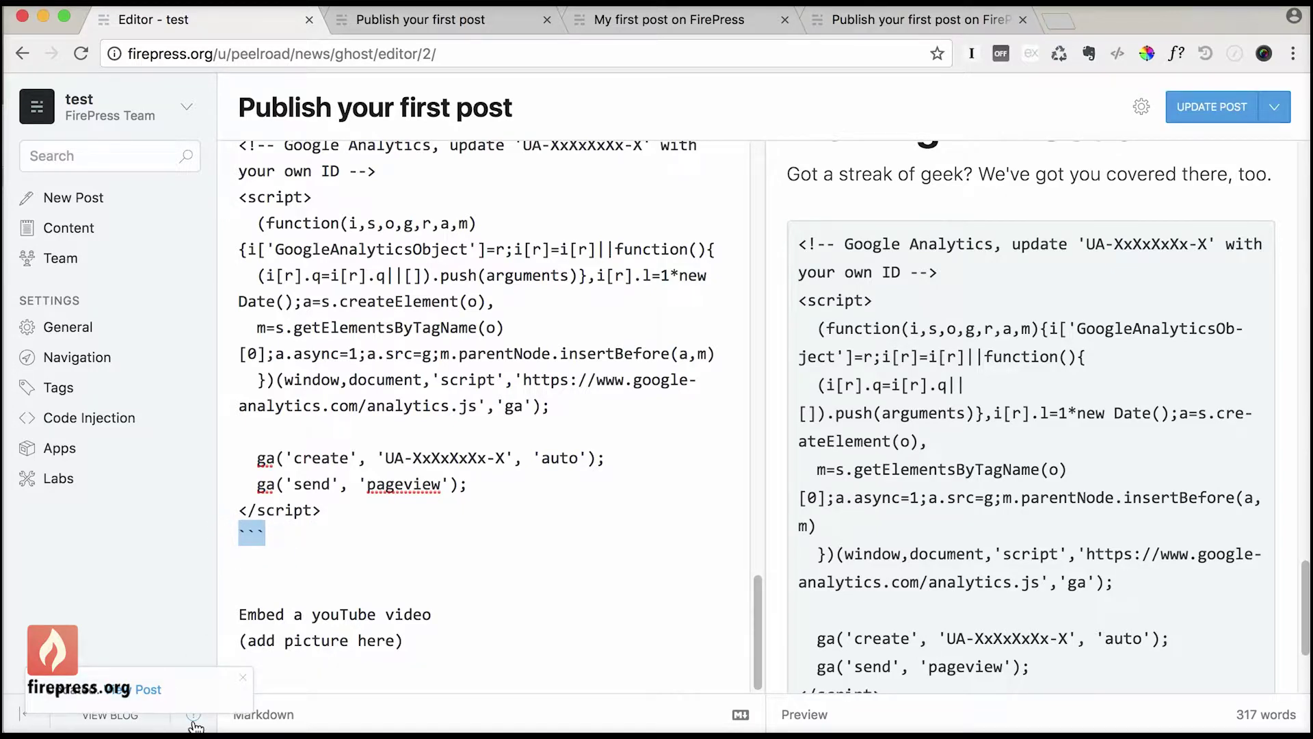
pyautogui.click(343, 677)
# Step: Open the Markdown Help reference, examine the backticks in the inline code syntax and return to the editor
pyautogui.click(195, 715)
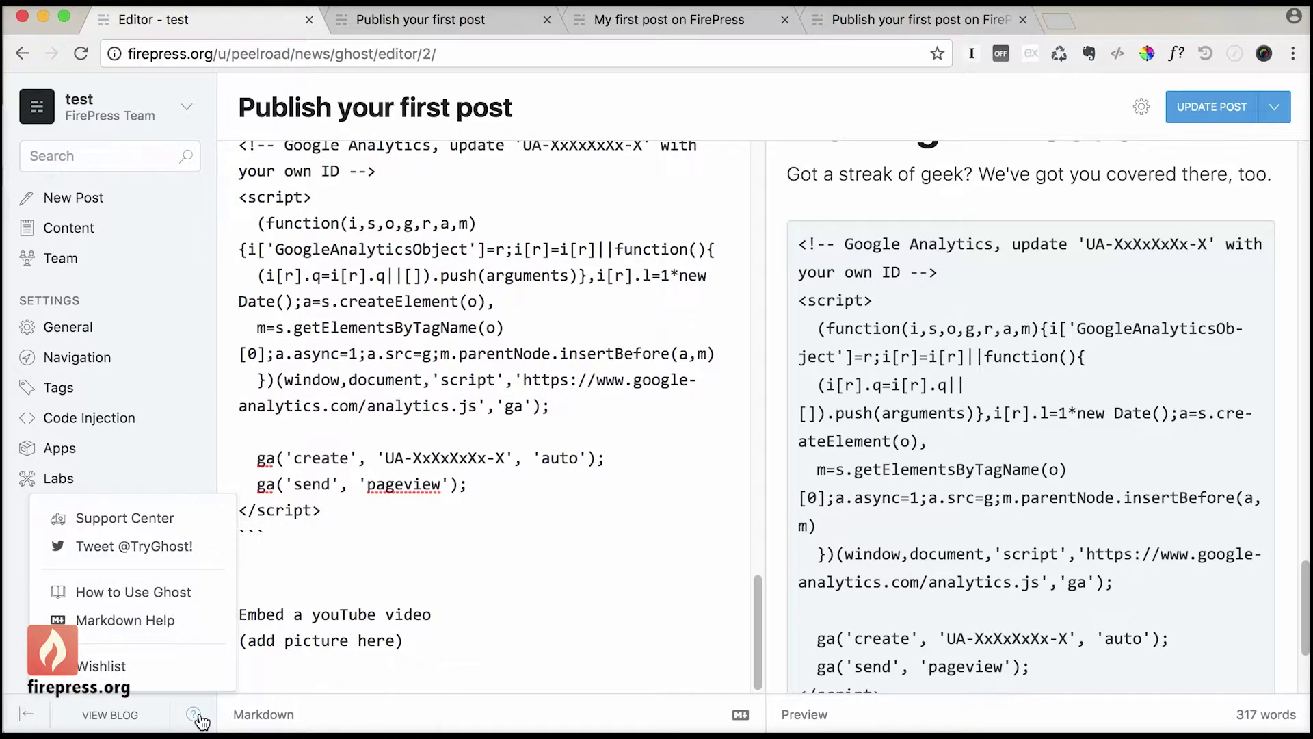
pyautogui.click(167, 619)
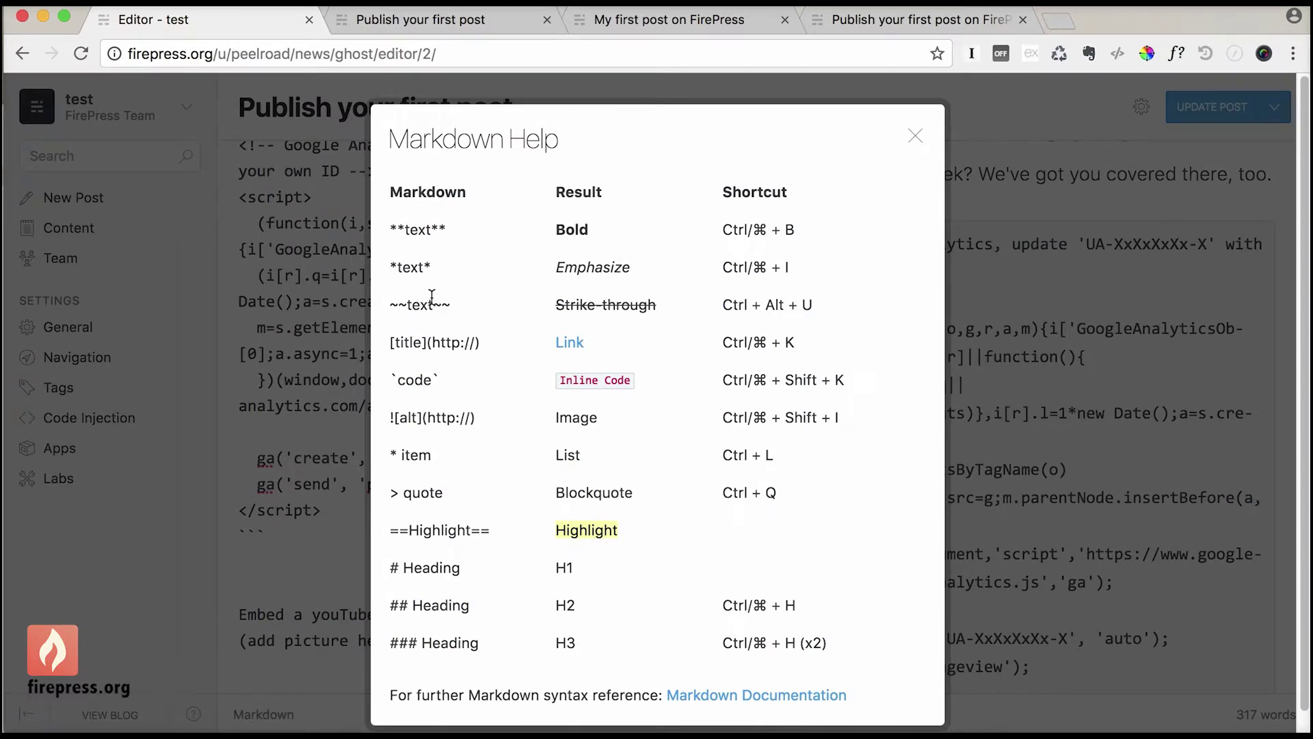
pyautogui.doubleClick(393, 378)
pyautogui.moveTo(439, 379)
pyautogui.mouseDown()
pyautogui.moveTo(391, 378)
pyautogui.moveTo(435, 379)
pyautogui.mouseUp()
pyautogui.click(434, 379)
pyautogui.click(448, 380)
pyautogui.click(311, 492)
pyautogui.click(265, 532)
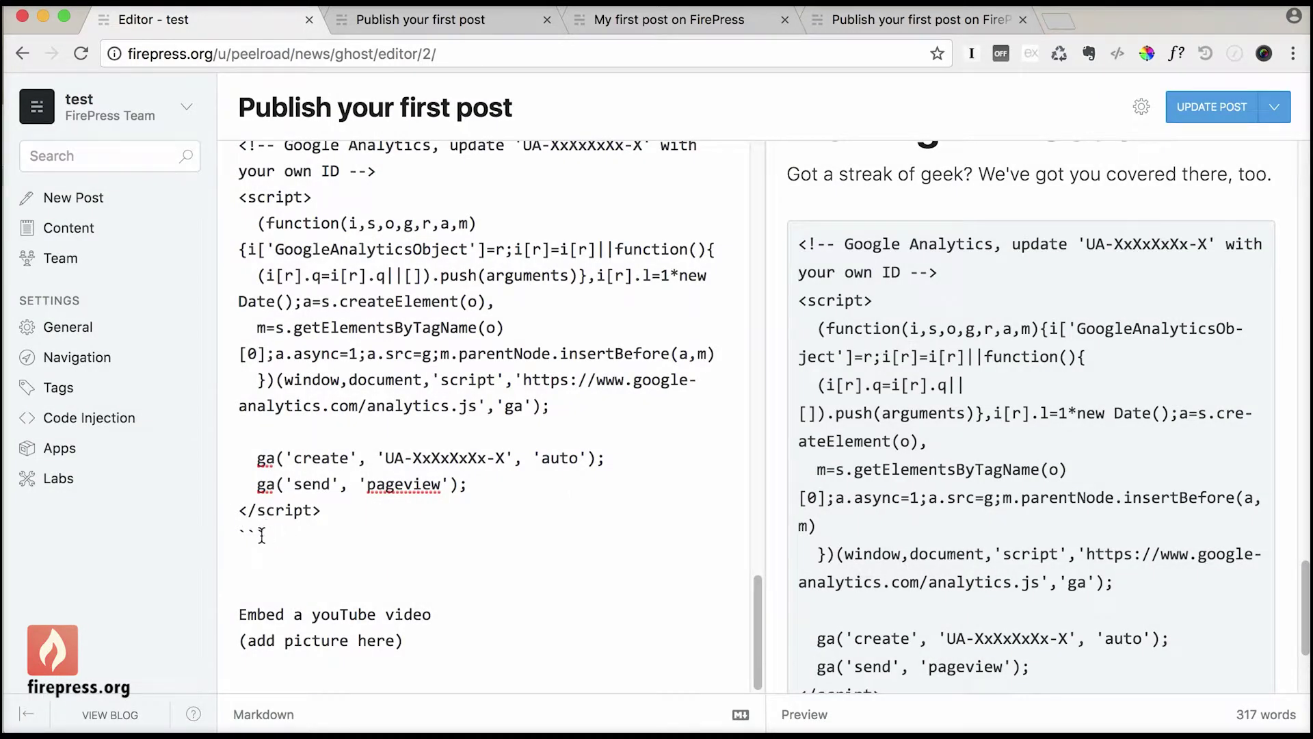
# Step: Update the post, reload the published page and examine the code block under "Working with Code"
pyautogui.click(265, 583)
pyautogui.click(1209, 107)
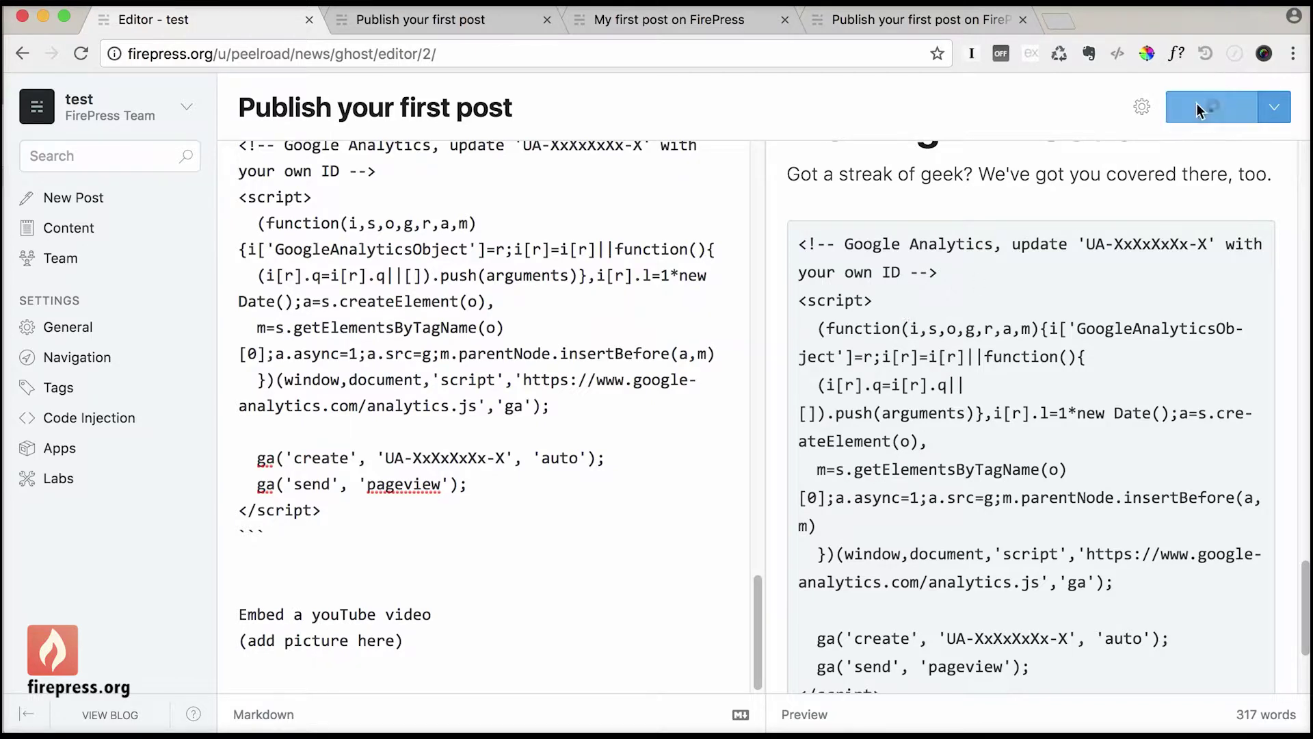
pyautogui.click(453, 22)
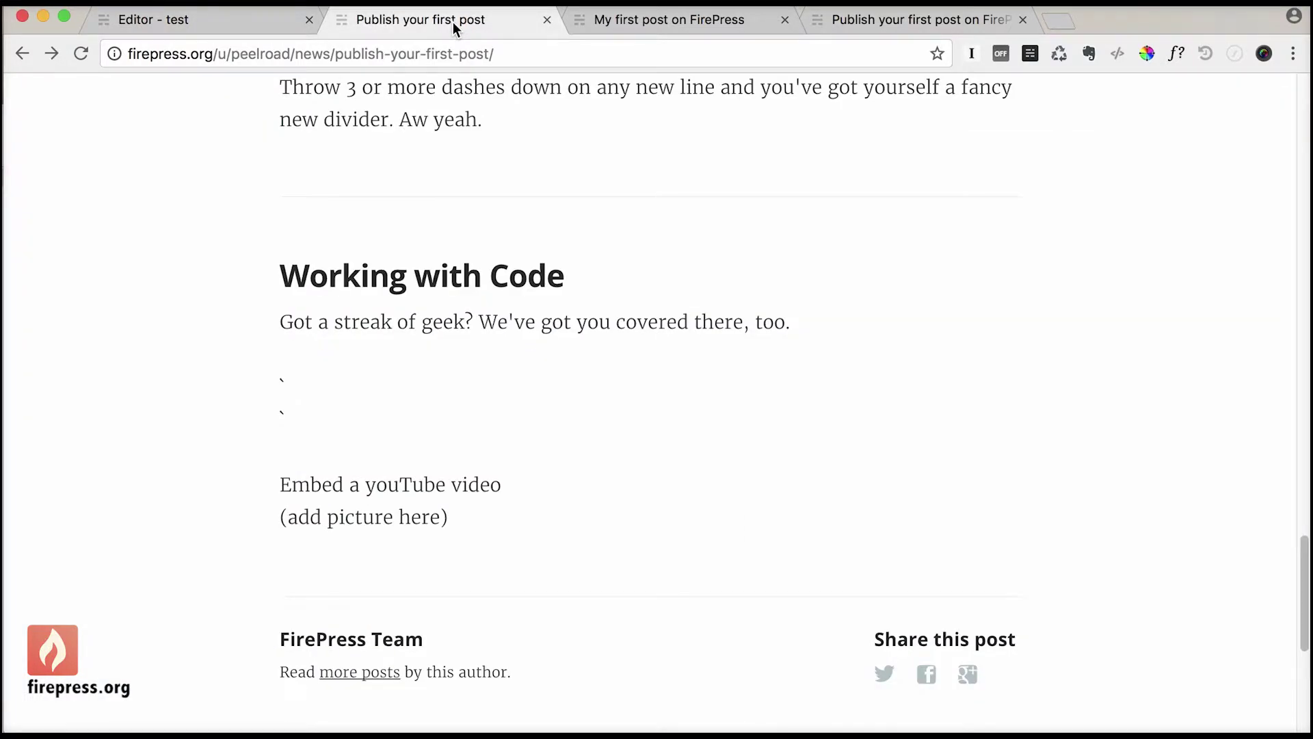
pyautogui.click(81, 53)
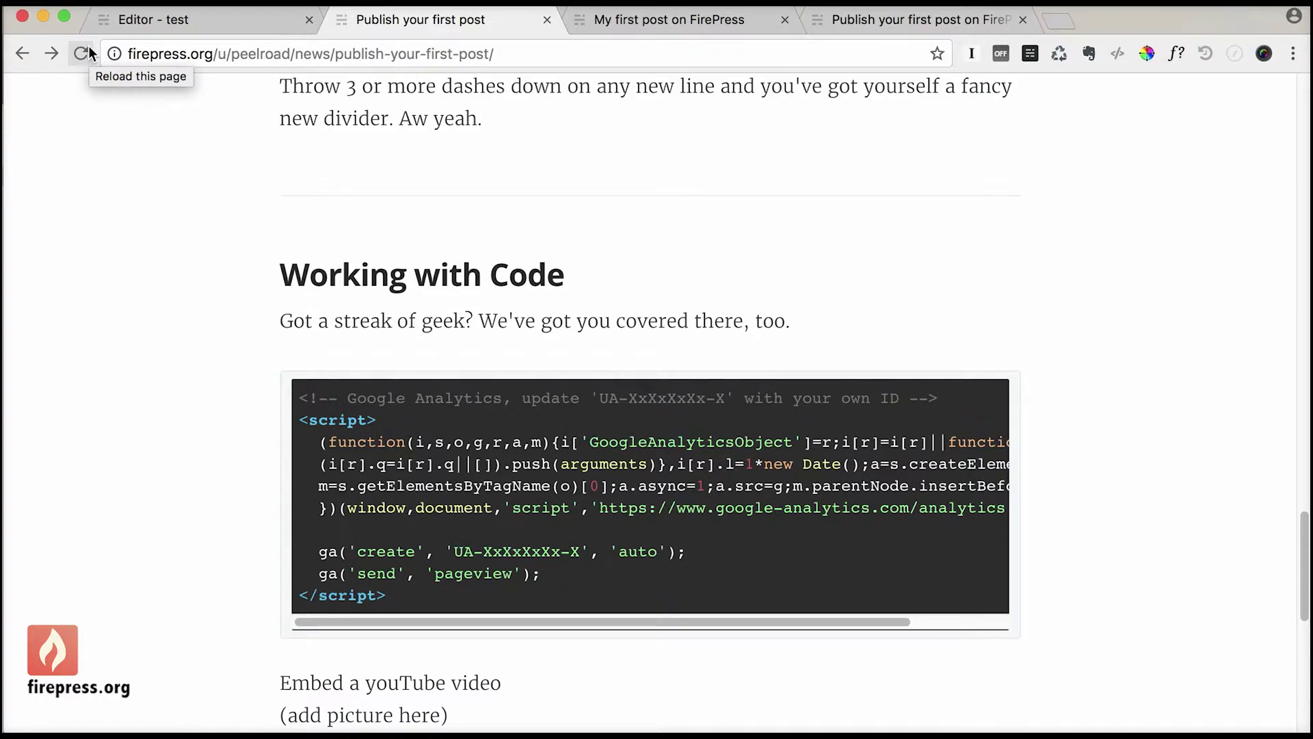
pyautogui.moveTo(599, 621); pyautogui.dragTo(489, 609)
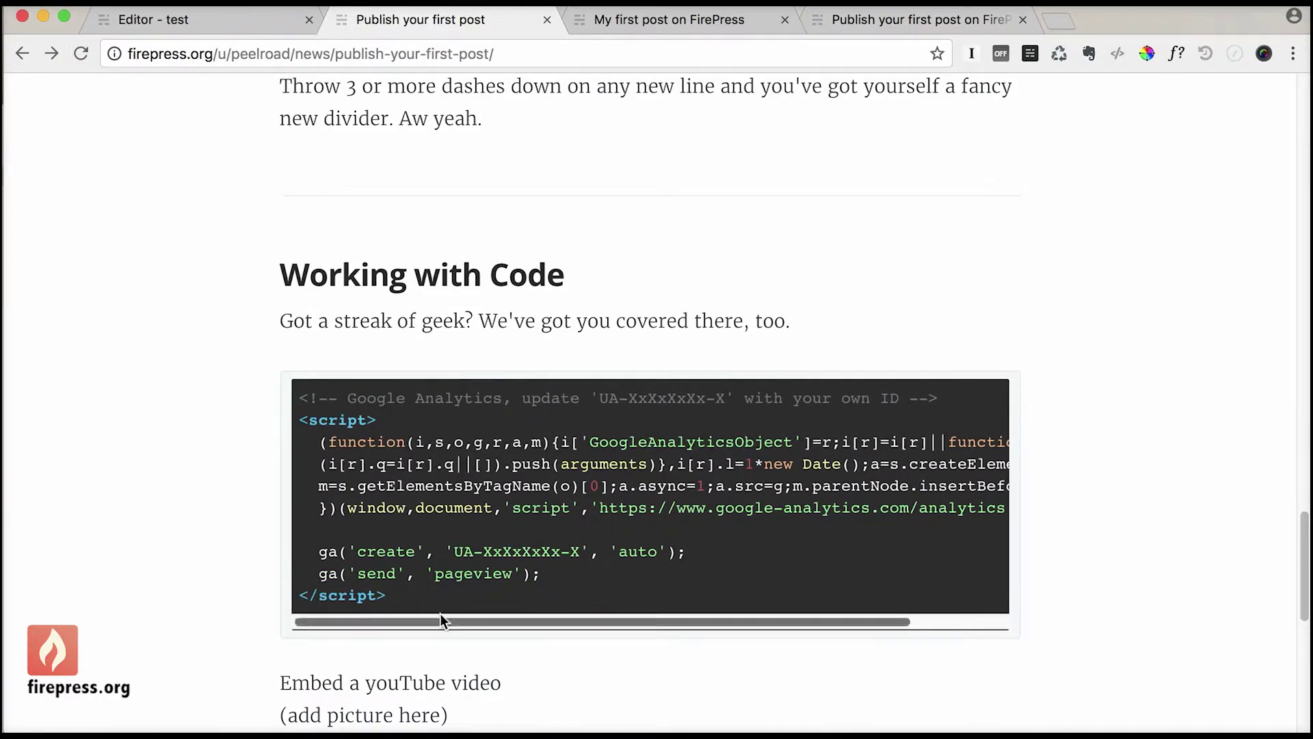
pyautogui.moveTo(402, 597); pyautogui.dragTo(253, 416)
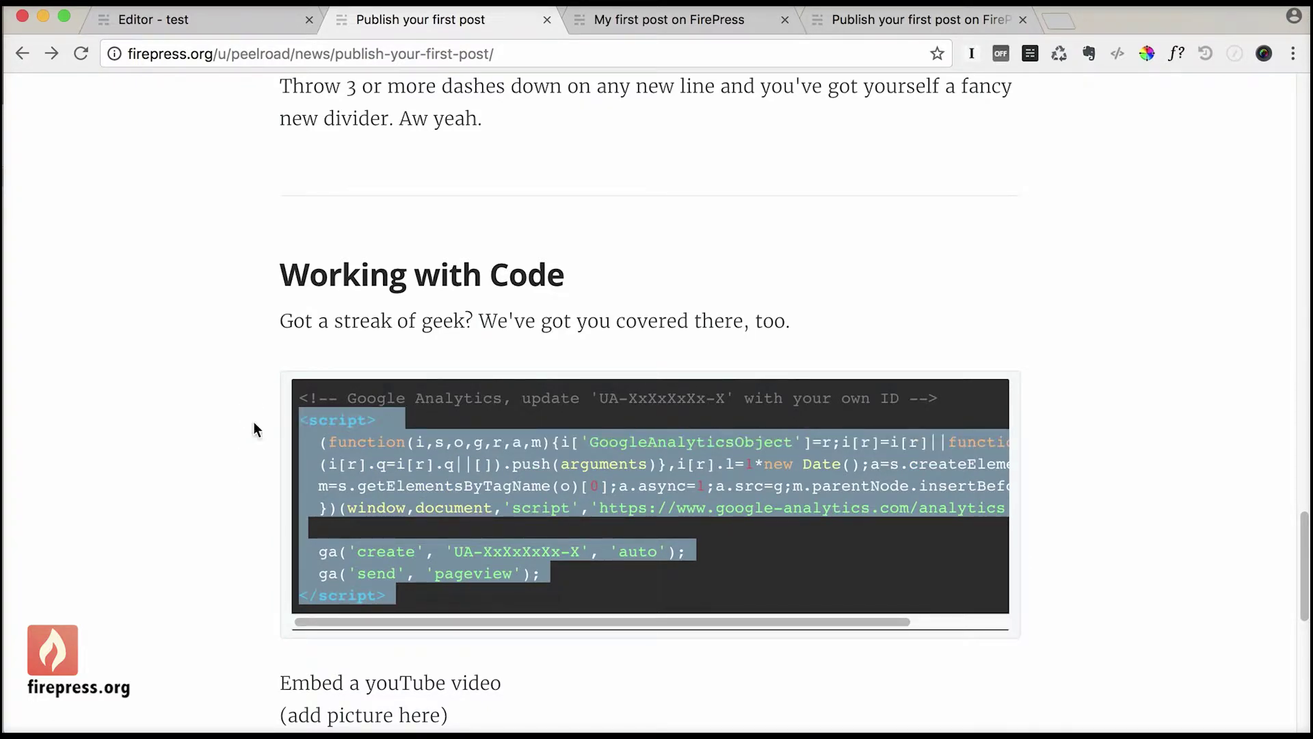
pyautogui.rightClick(395, 435)
pyautogui.click(438, 478)
# Step: In the editor, add the line "You could use this snipet <code><h1 asdasd h1>" below the fenced code block
pyautogui.click(252, 18)
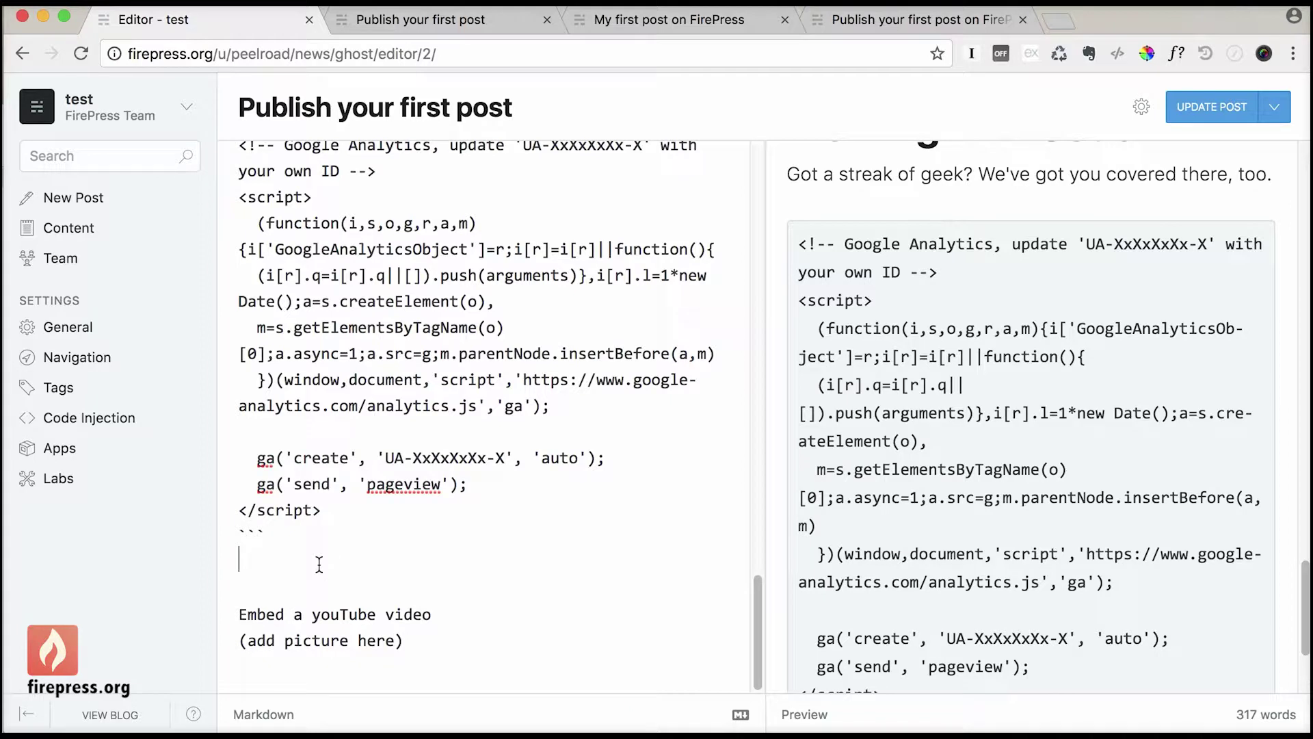
pyautogui.press('Return')
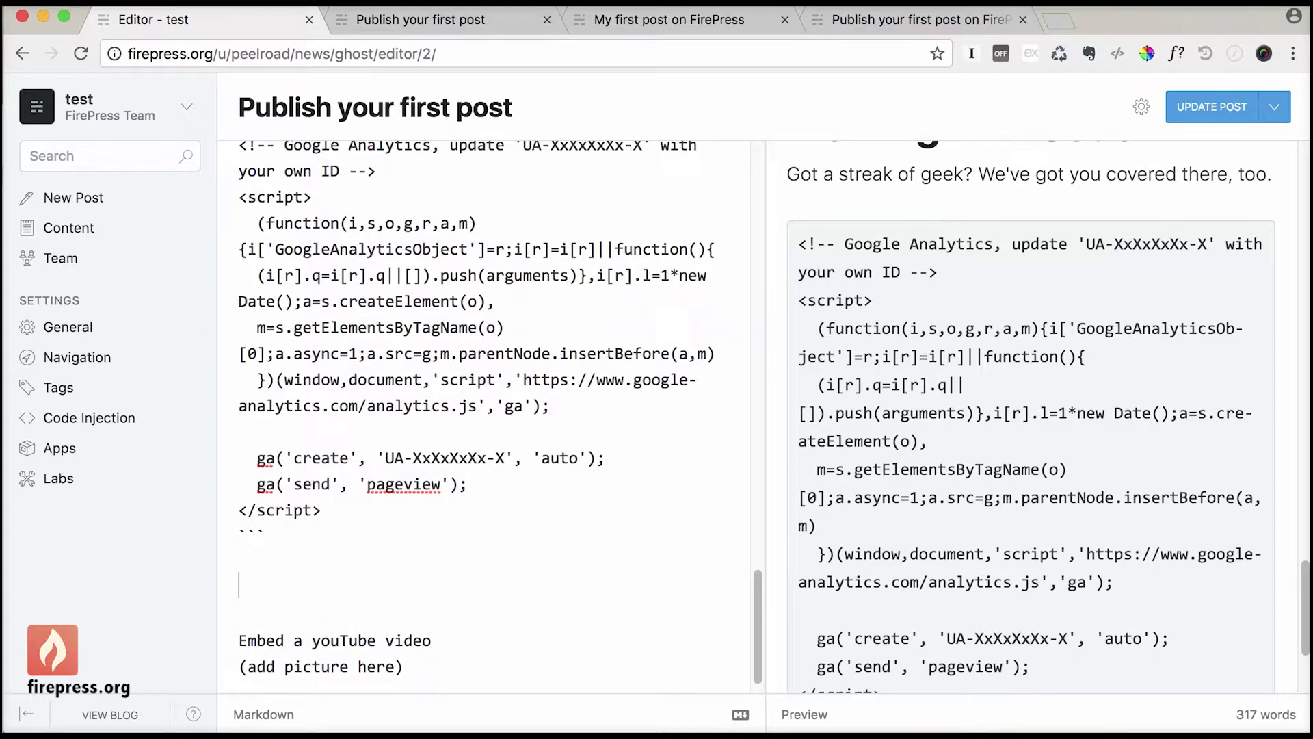
pyautogui.write('You could')
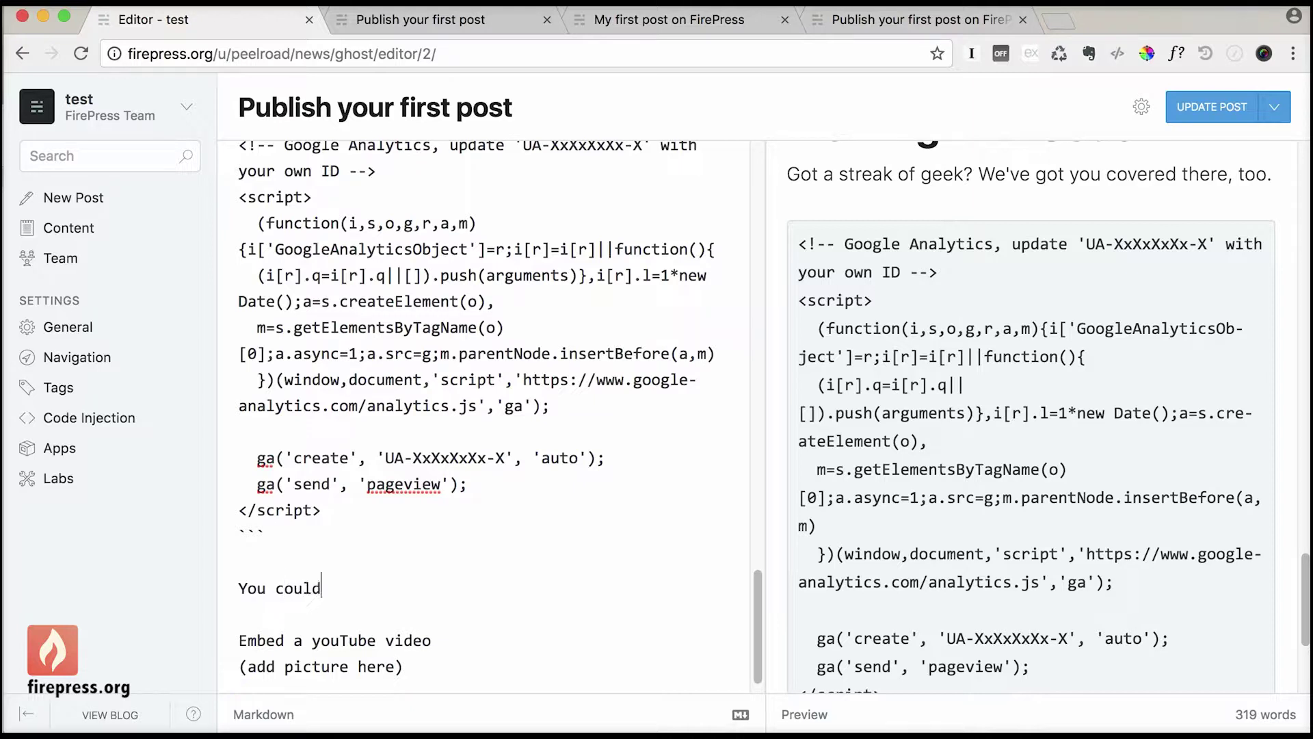
pyautogui.write(' use this snipet <code><h1 asdasd')
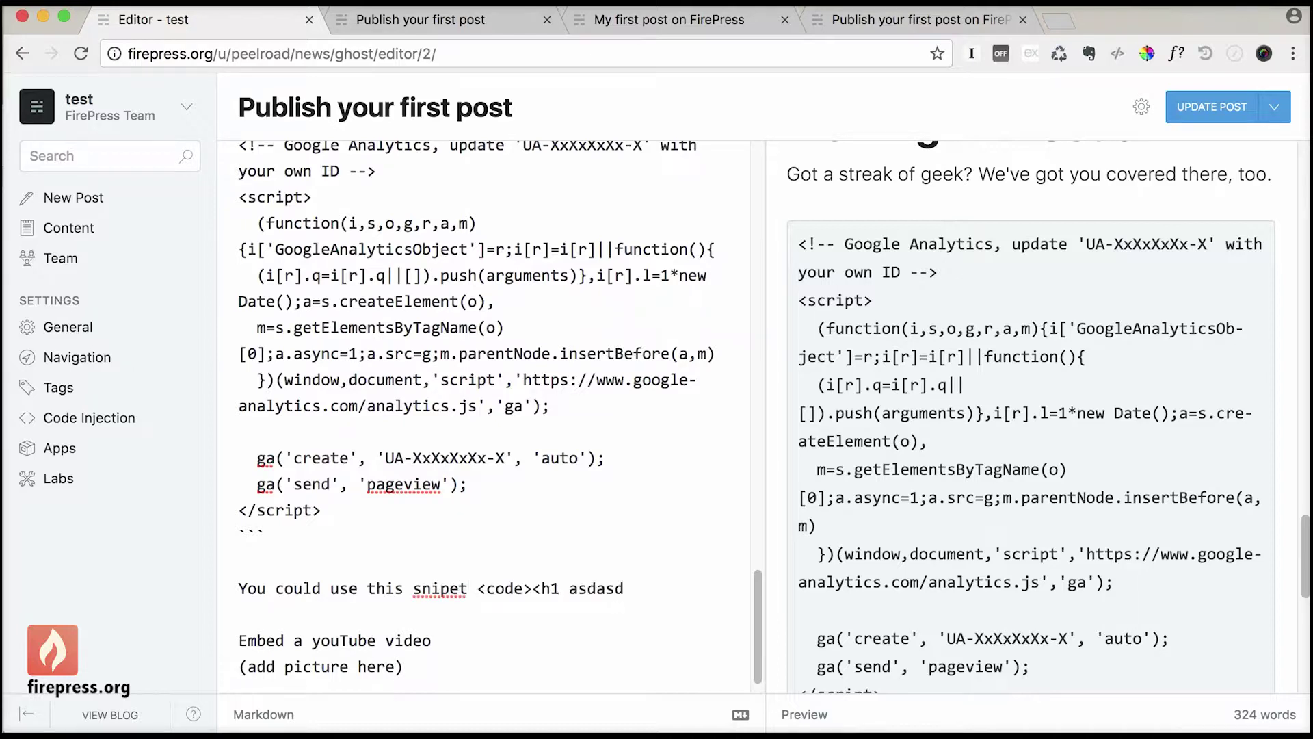
pyautogui.write('>')
pyautogui.write(' h')
pyautogui.write('1')
# Step: Wrap "<code><h1 asdasd h1>" in single backticks, end the sentence with a period and update the post
pyautogui.write('`')
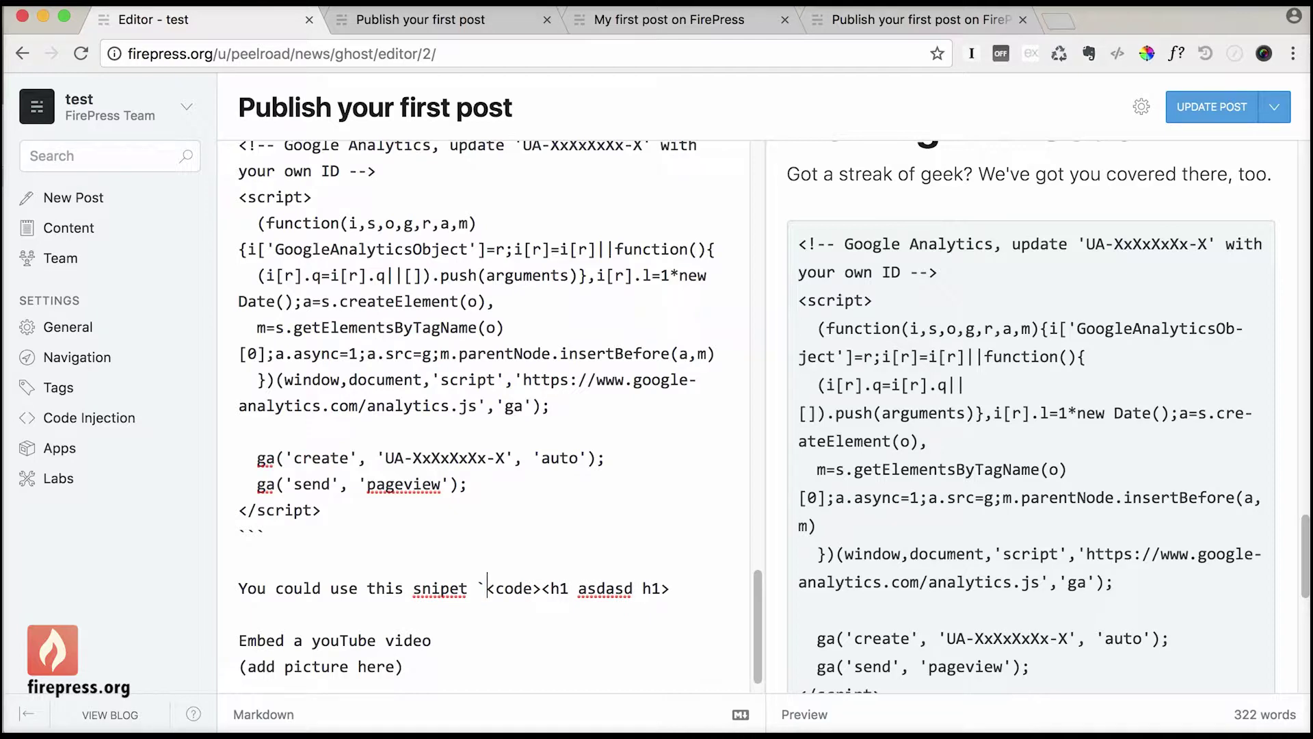
pyautogui.press('Right')
pyautogui.press('Right')
pyautogui.press('Right')
pyautogui.press('Right')
pyautogui.press('Right')
pyautogui.press('Right')
pyautogui.press('Right')
pyautogui.press('Right')
pyautogui.press('Right')
pyautogui.press('Right')
pyautogui.press('Right')
pyautogui.write('`.')
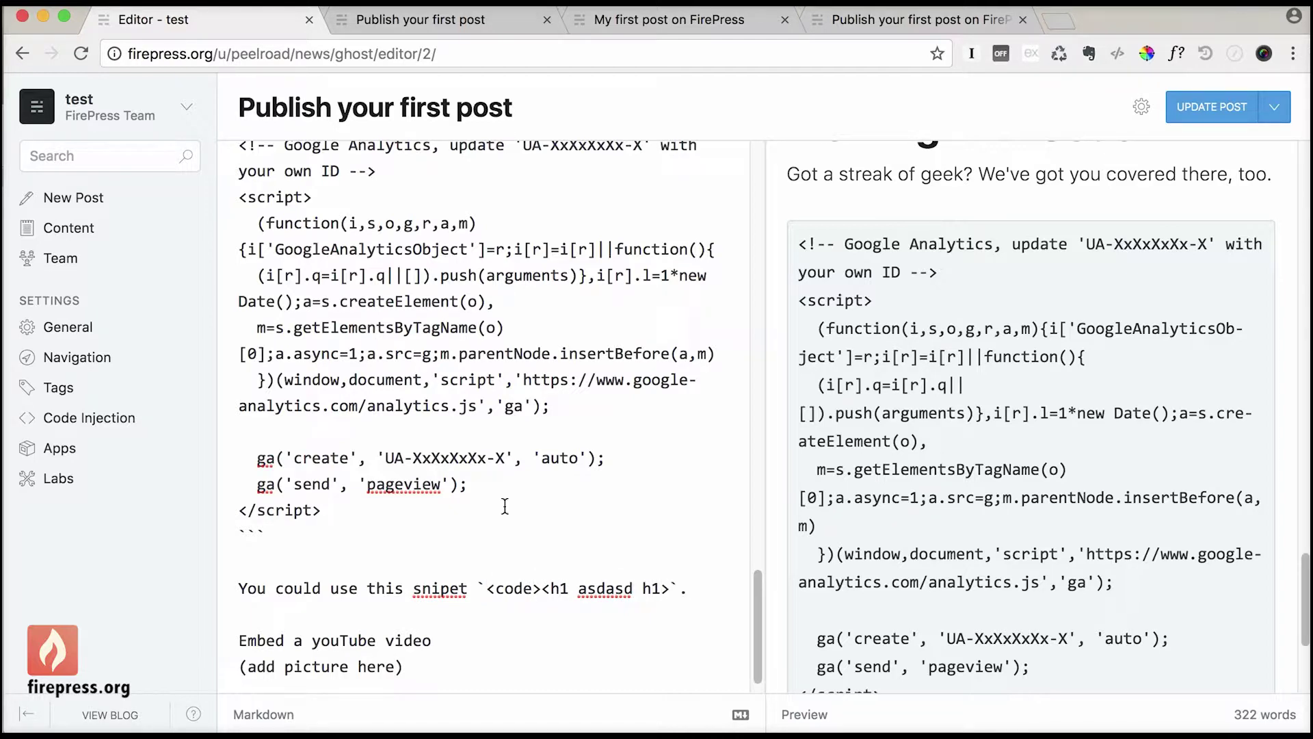
pyautogui.click(1191, 121)
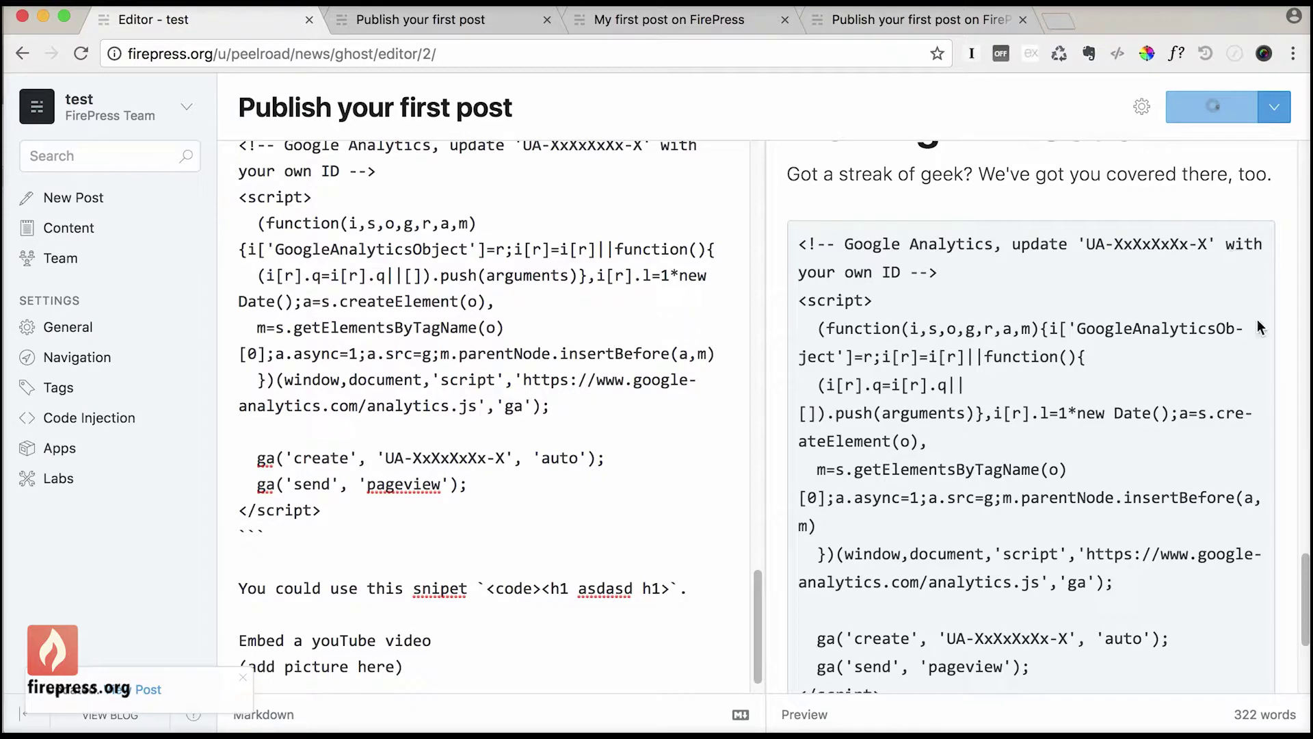
# Step: Check the inline code in the editor preview, reload the published post and examine the same sentence there
pyautogui.moveTo(1305, 621); pyautogui.dragTo(1304, 653)
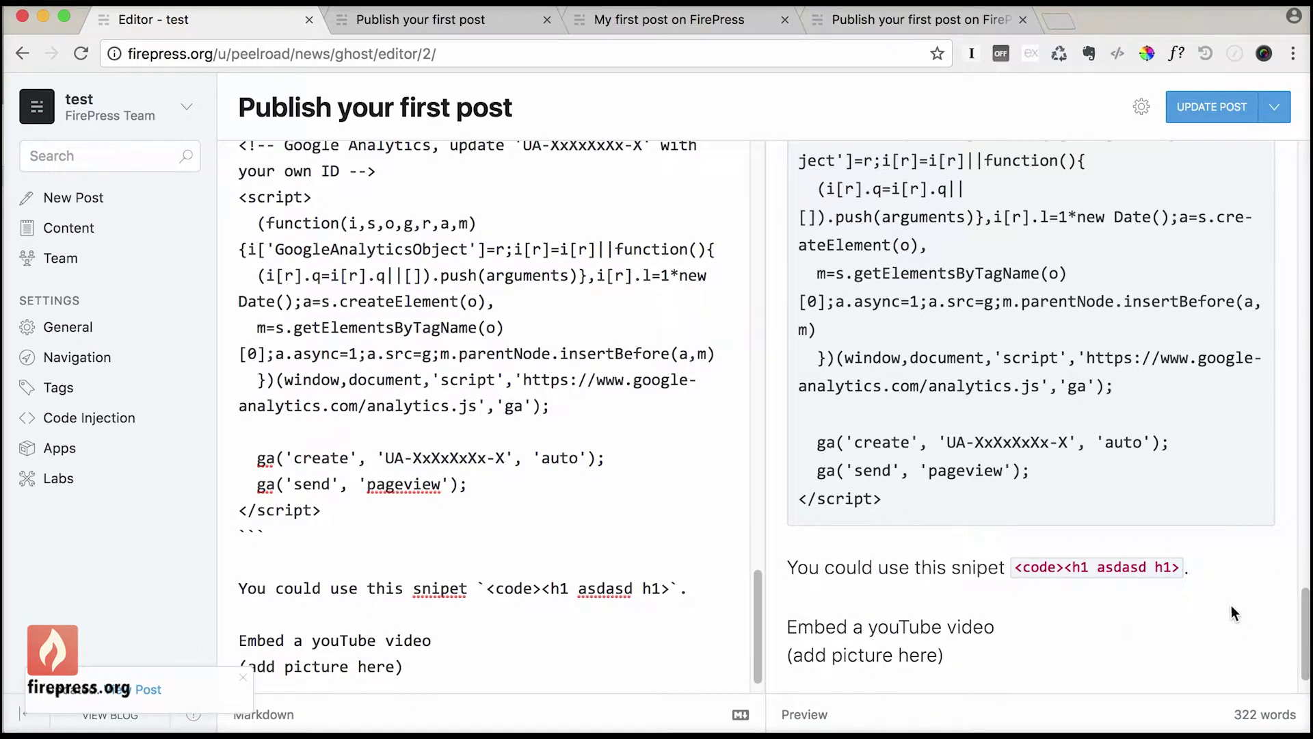
pyautogui.moveTo(1224, 564); pyautogui.dragTo(1034, 568)
pyautogui.click(1188, 549)
pyautogui.click(388, 19)
pyautogui.press('super+r')
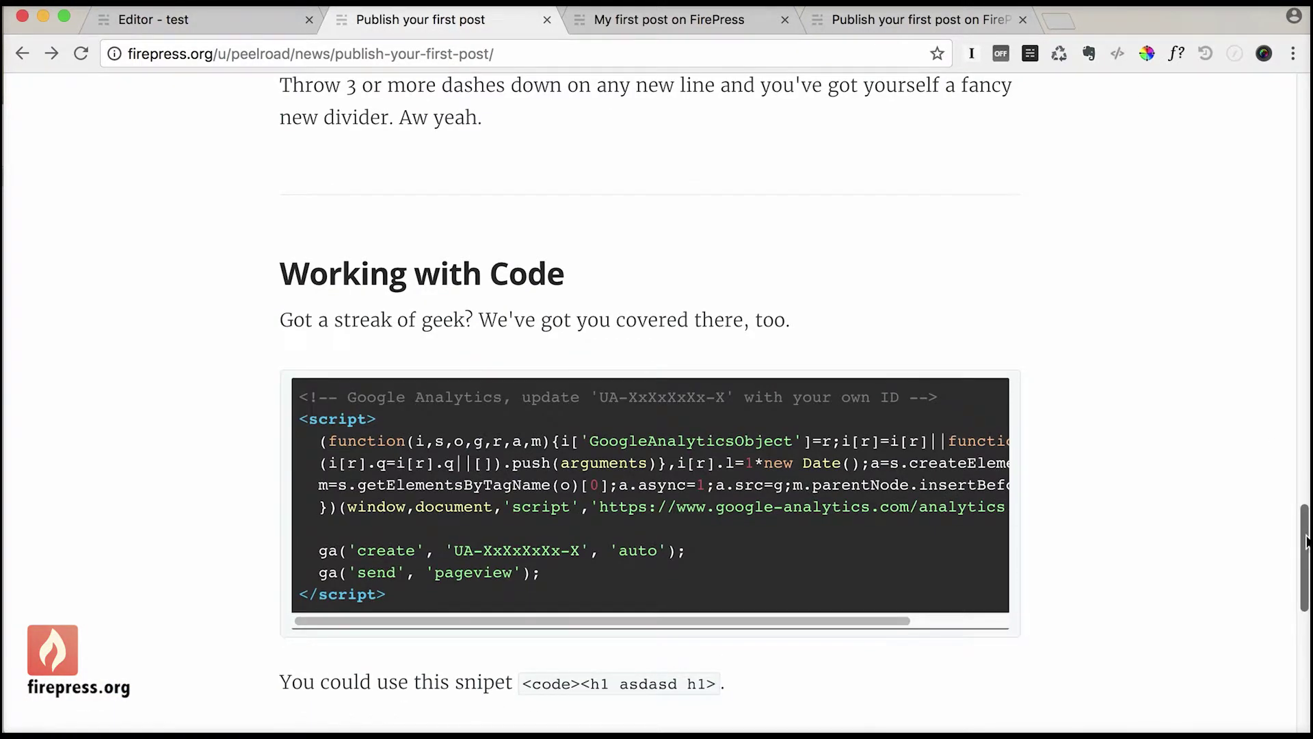
pyautogui.scroll(-3, 1307, 540)
pyautogui.moveTo(517, 474); pyautogui.dragTo(715, 474)
pyautogui.click(682, 597)
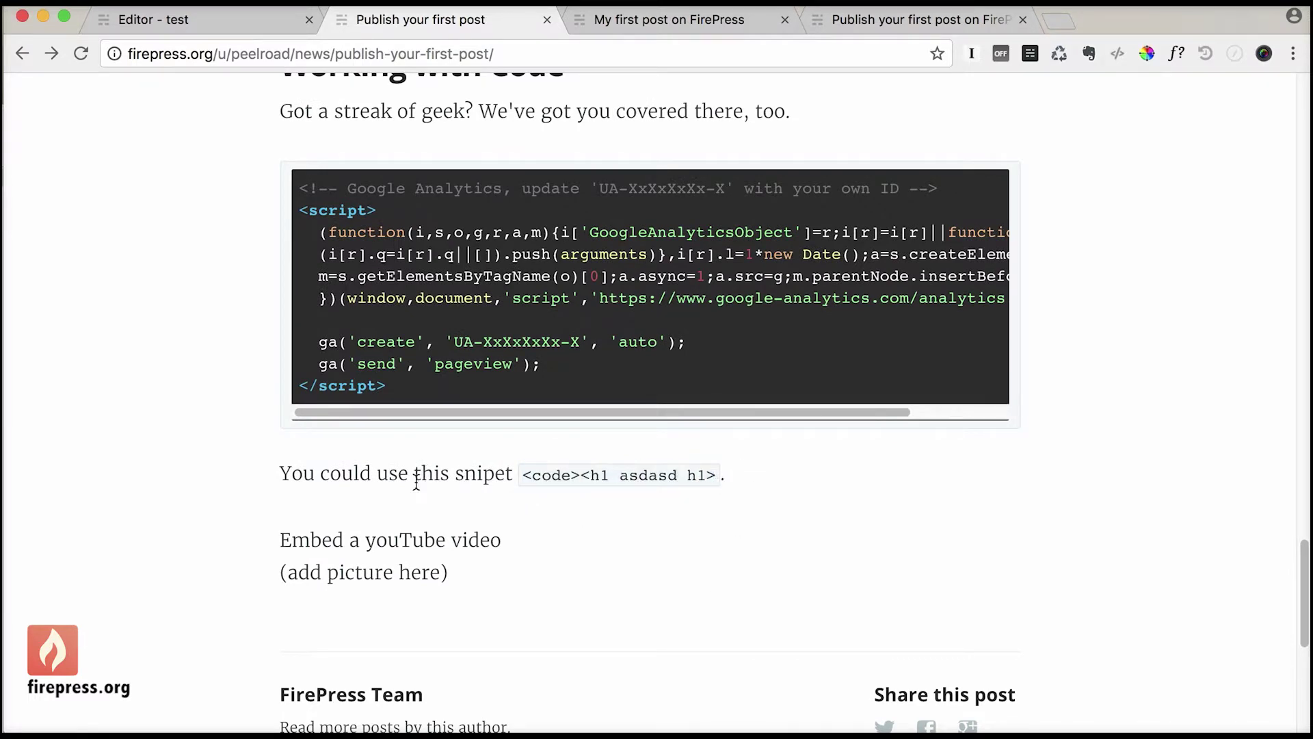
# Step: Compare the inline code and fenced code block in the Markdown source with how the published post displays them
pyautogui.click(232, 21)
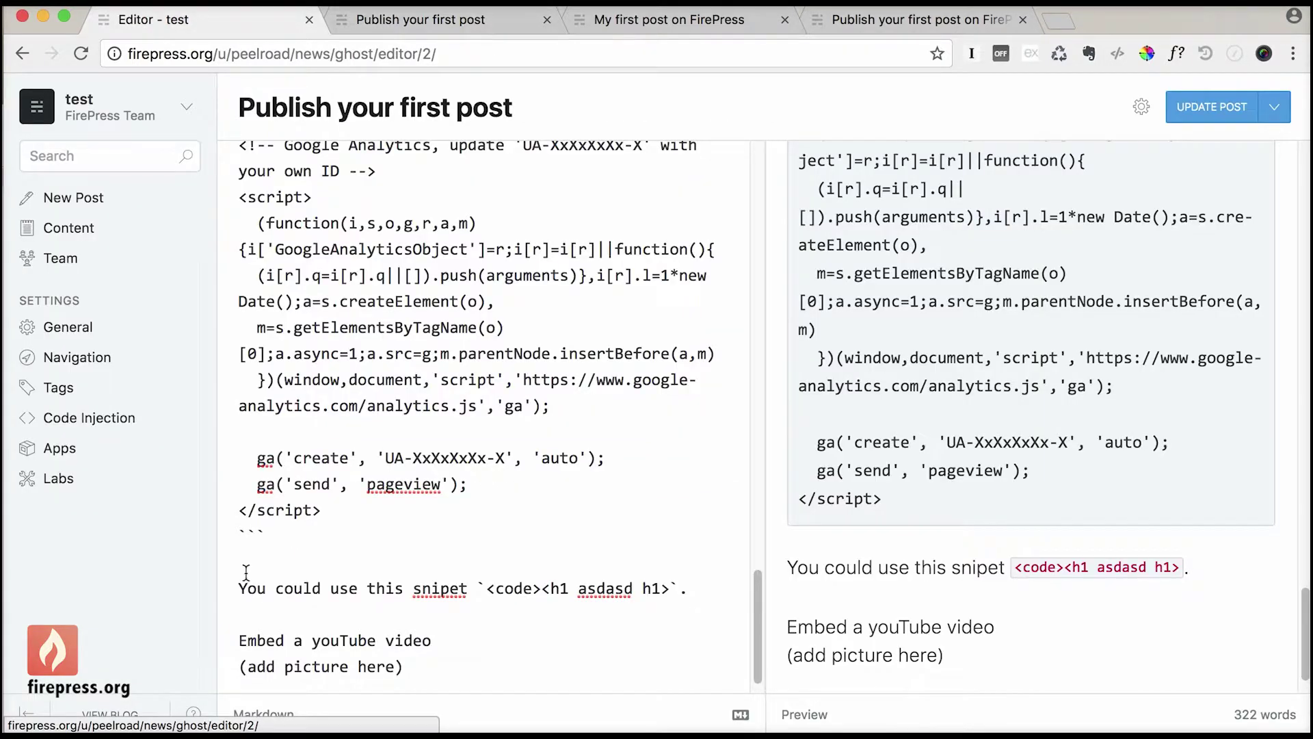
pyautogui.moveTo(477, 588); pyautogui.dragTo(486, 588)
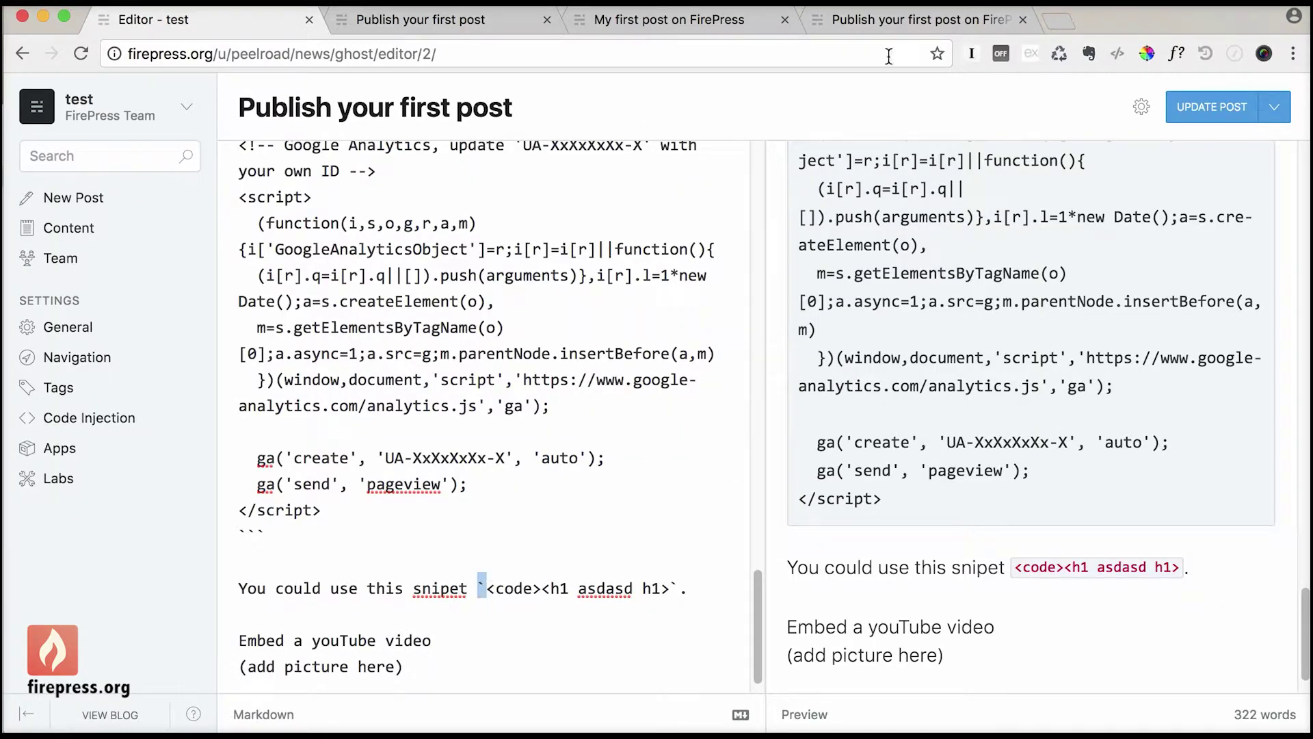
pyautogui.click(448, 21)
pyautogui.moveTo(586, 475); pyautogui.dragTo(511, 477)
pyautogui.click(764, 520)
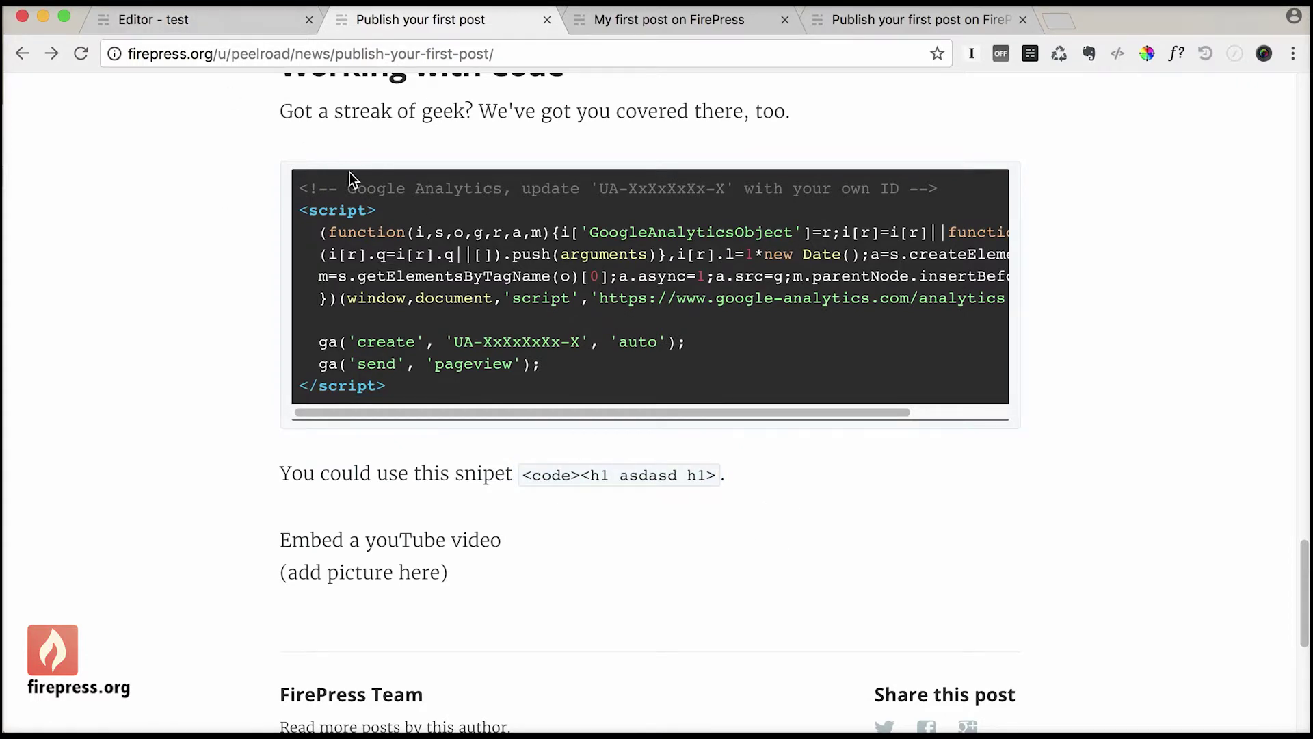
pyautogui.moveTo(303, 186); pyautogui.dragTo(374, 411)
pyautogui.click(405, 396)
pyautogui.click(205, 21)
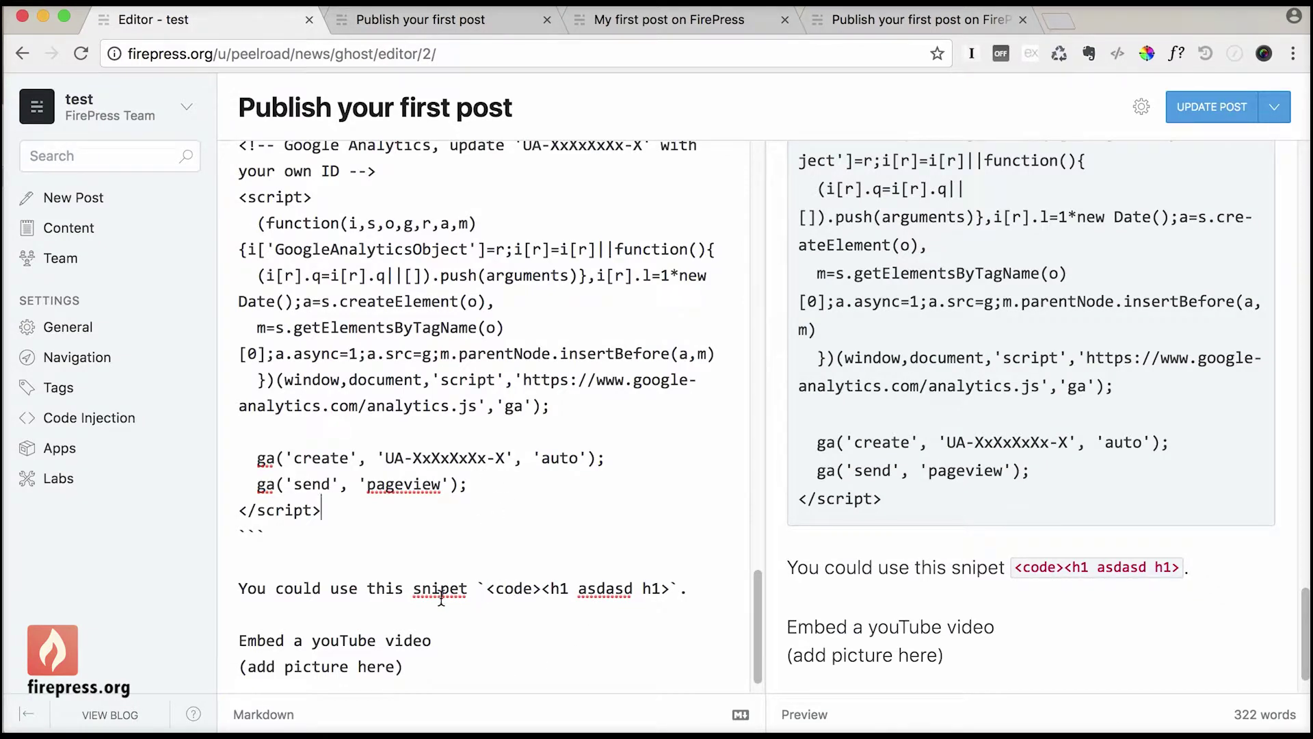
pyautogui.moveTo(275, 534); pyautogui.dragTo(162, 273)
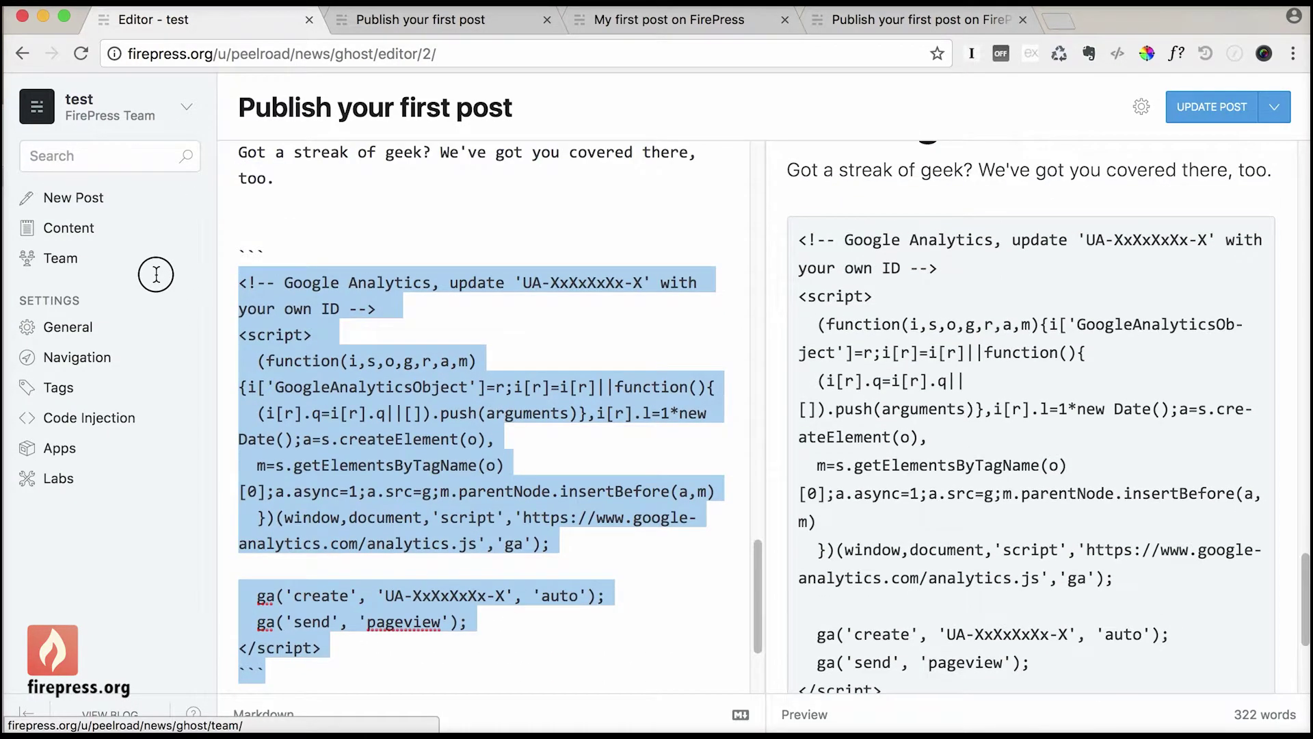
pyautogui.moveTo(758, 590); pyautogui.dragTo(757, 626)
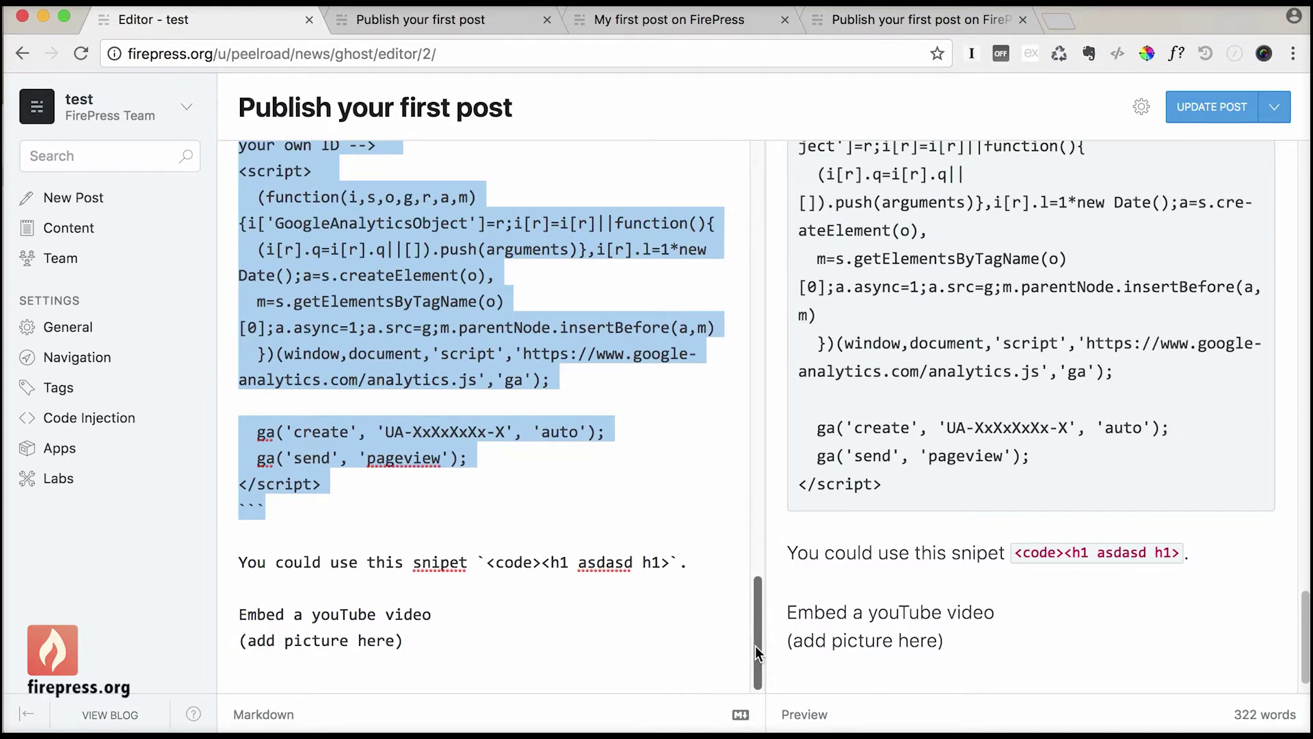
# Step: Add a blank line above "Embed a youTube video" and make that line a ### heading
pyautogui.click(542, 636)
pyautogui.click(381, 606)
pyautogui.click(690, 562)
pyautogui.click(392, 589)
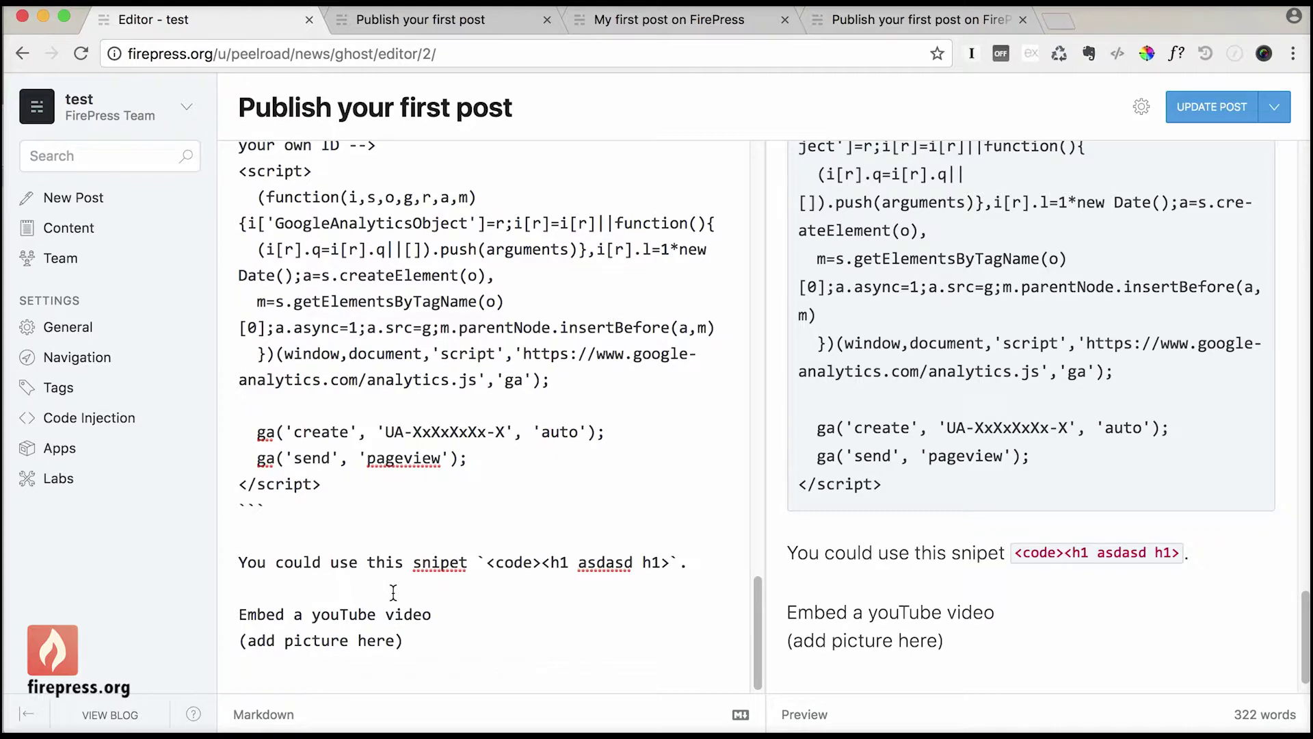
pyautogui.press('Return')
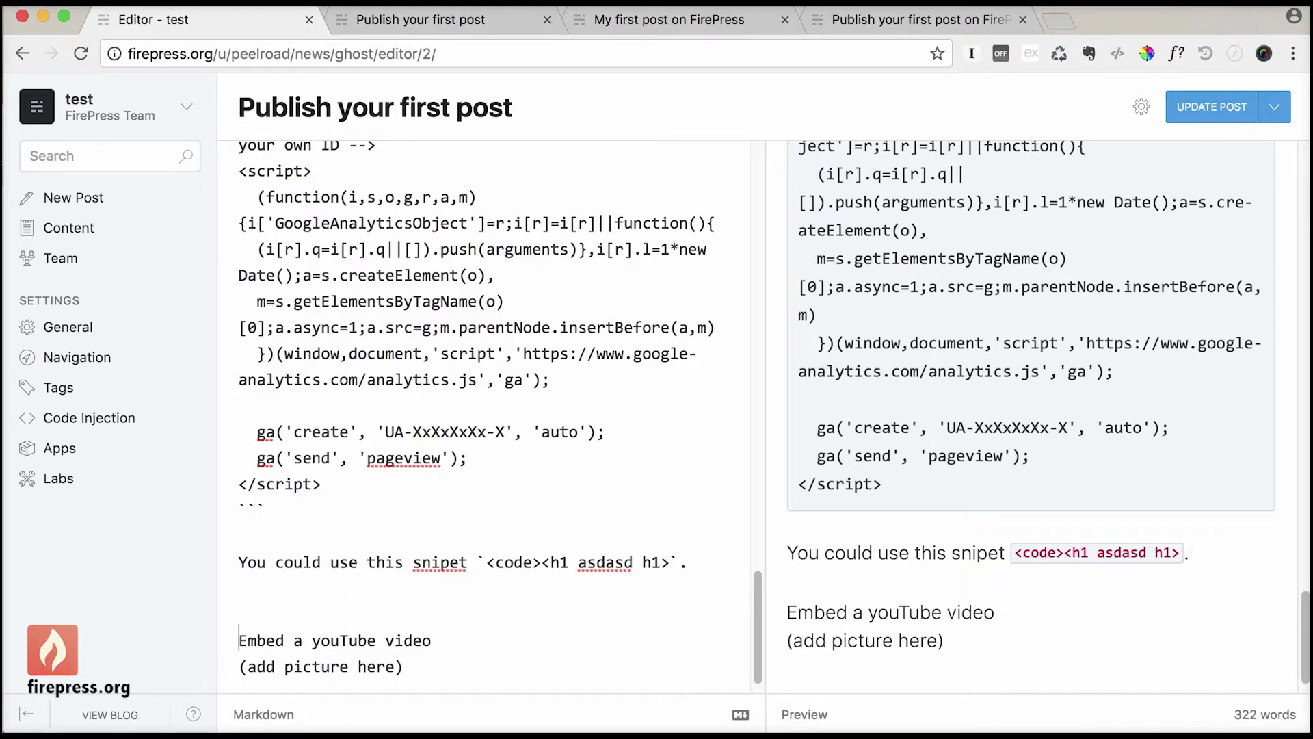
pyautogui.write('###')
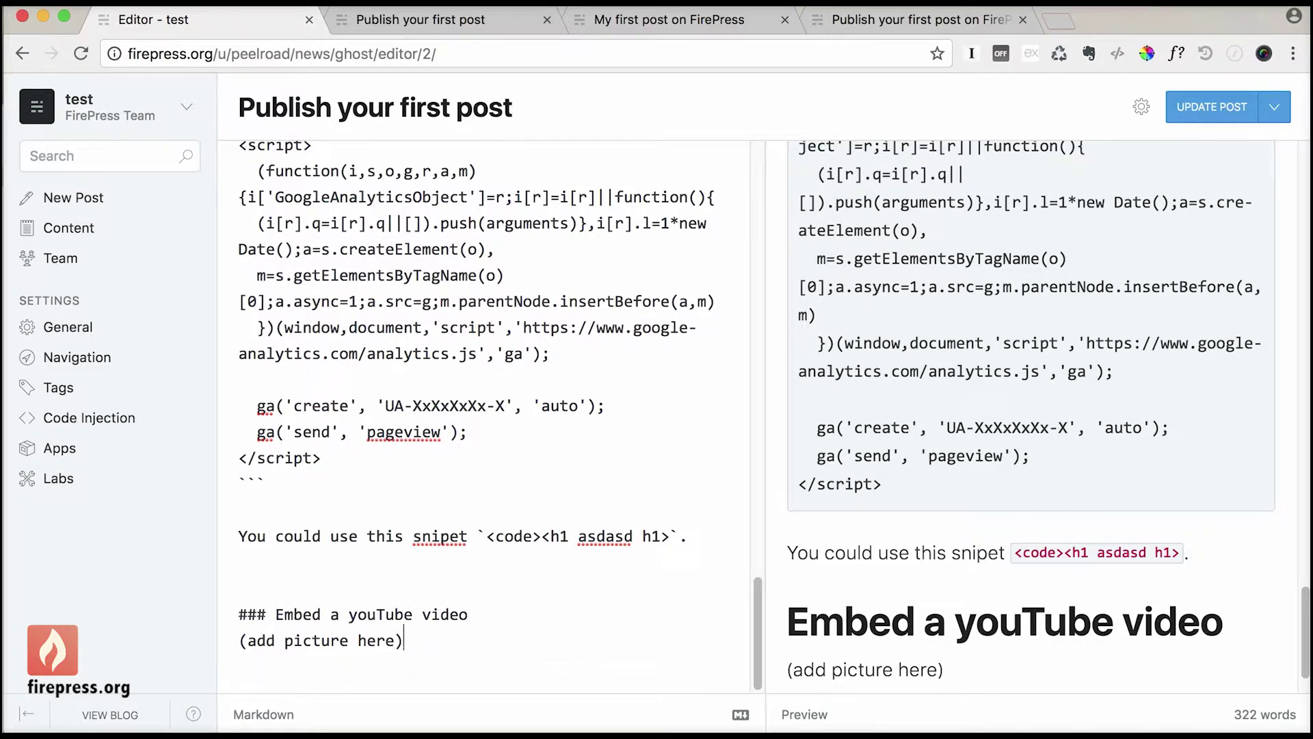
# Step: Change the placeholder under the YouTube heading to "(add video here)" and update the post
pyautogui.doubleClick(331, 641)
pyautogui.write('video')
pyautogui.click(408, 639)
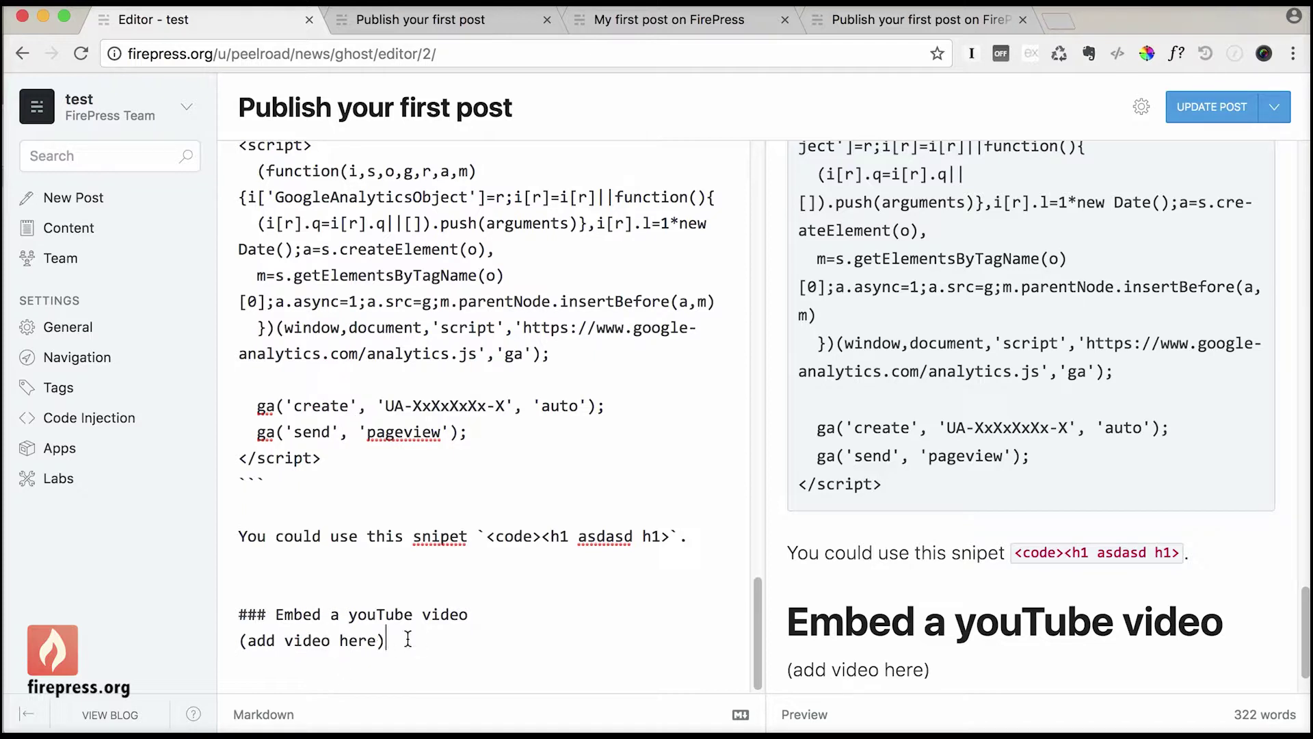
pyautogui.click(414, 568)
pyautogui.click(1228, 102)
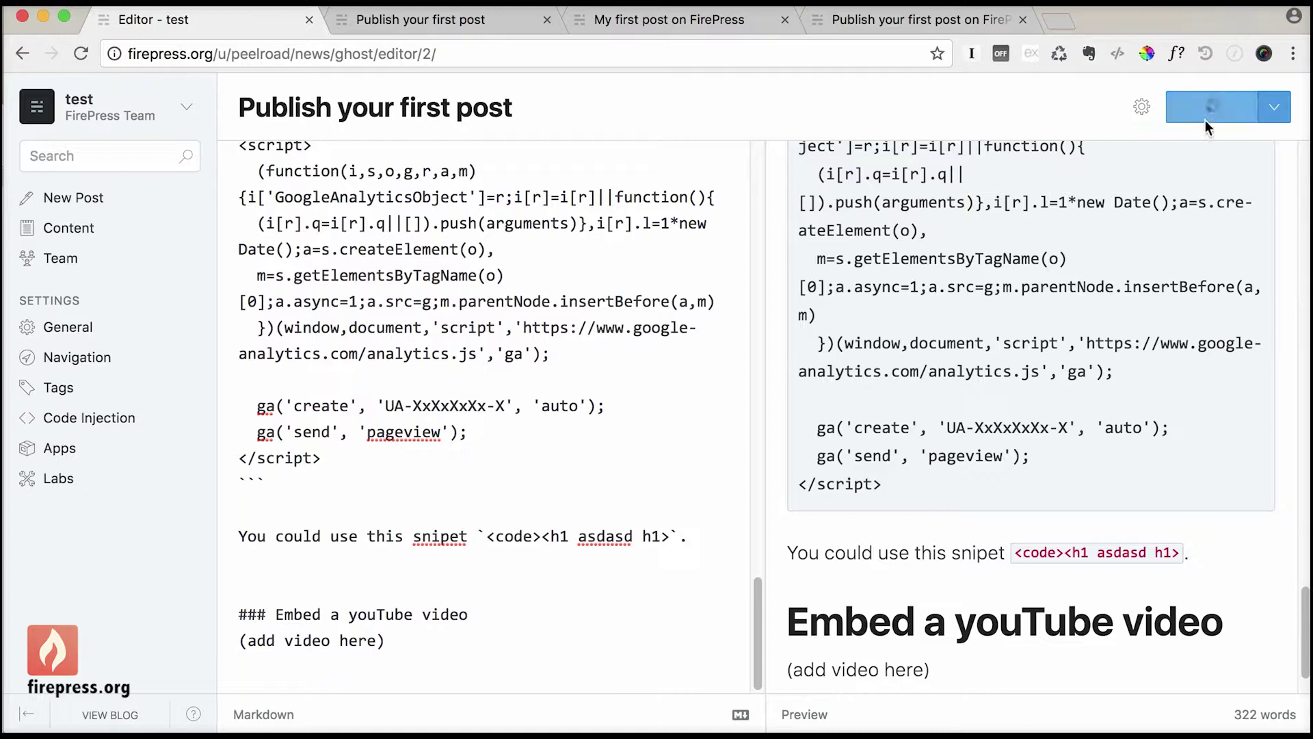
# Step: Open youtube.com in a new tab, open the "Do you own your digital self?" EP04 video from the AskMeAboutYourWebsite playlist, and pause it
pyautogui.click(1061, 22)
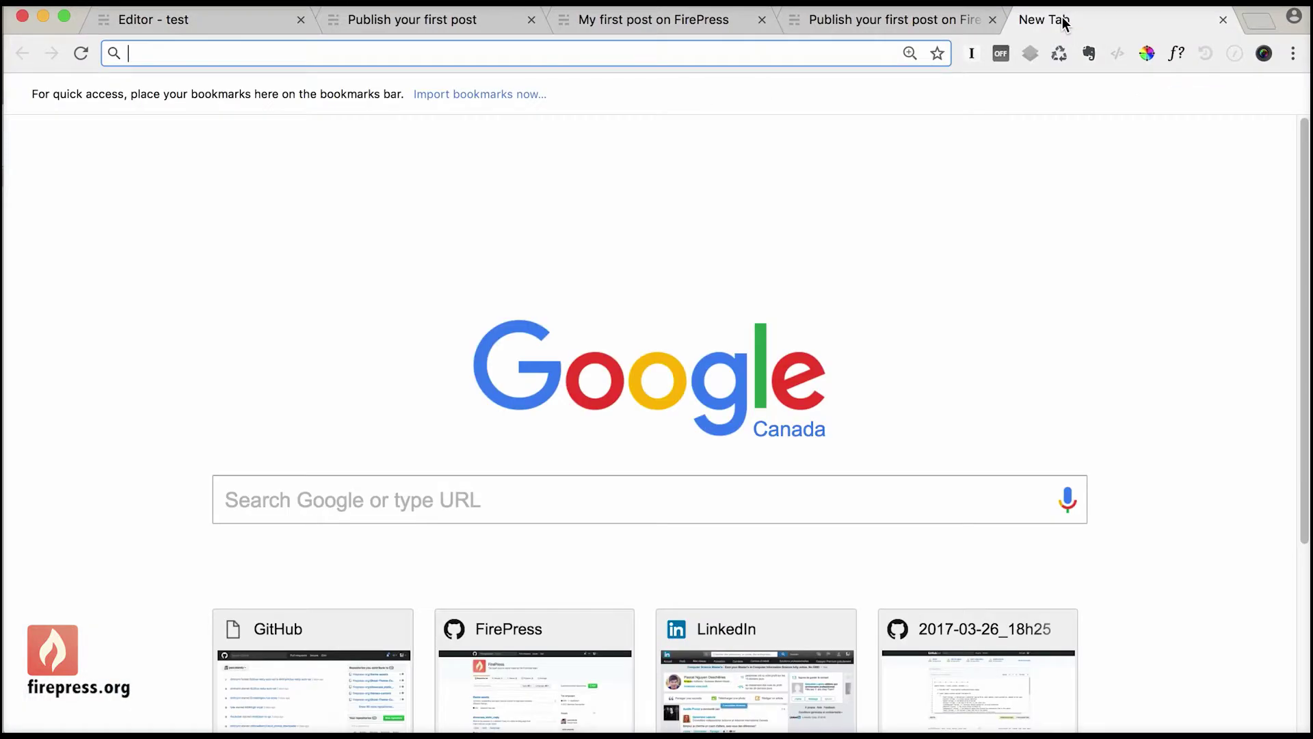
pyautogui.write('youtube.com')
pyautogui.press('Return')
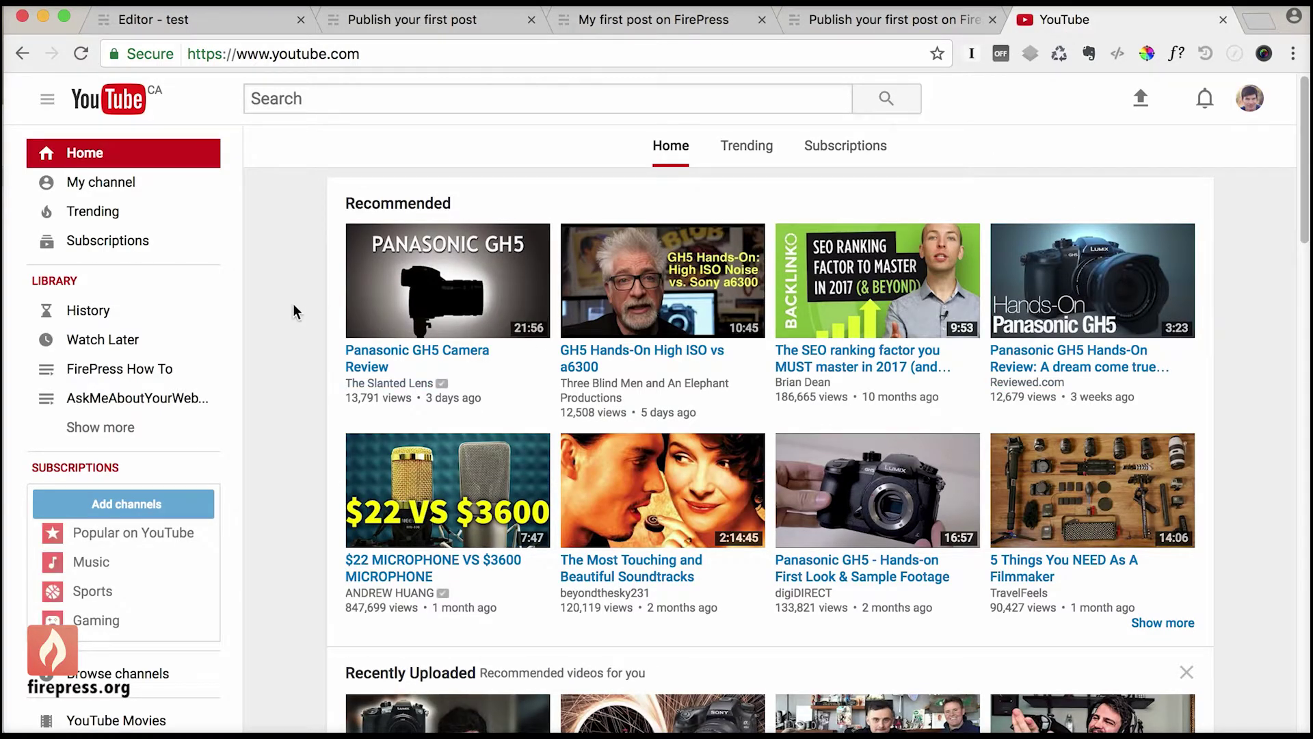
pyautogui.click(162, 406)
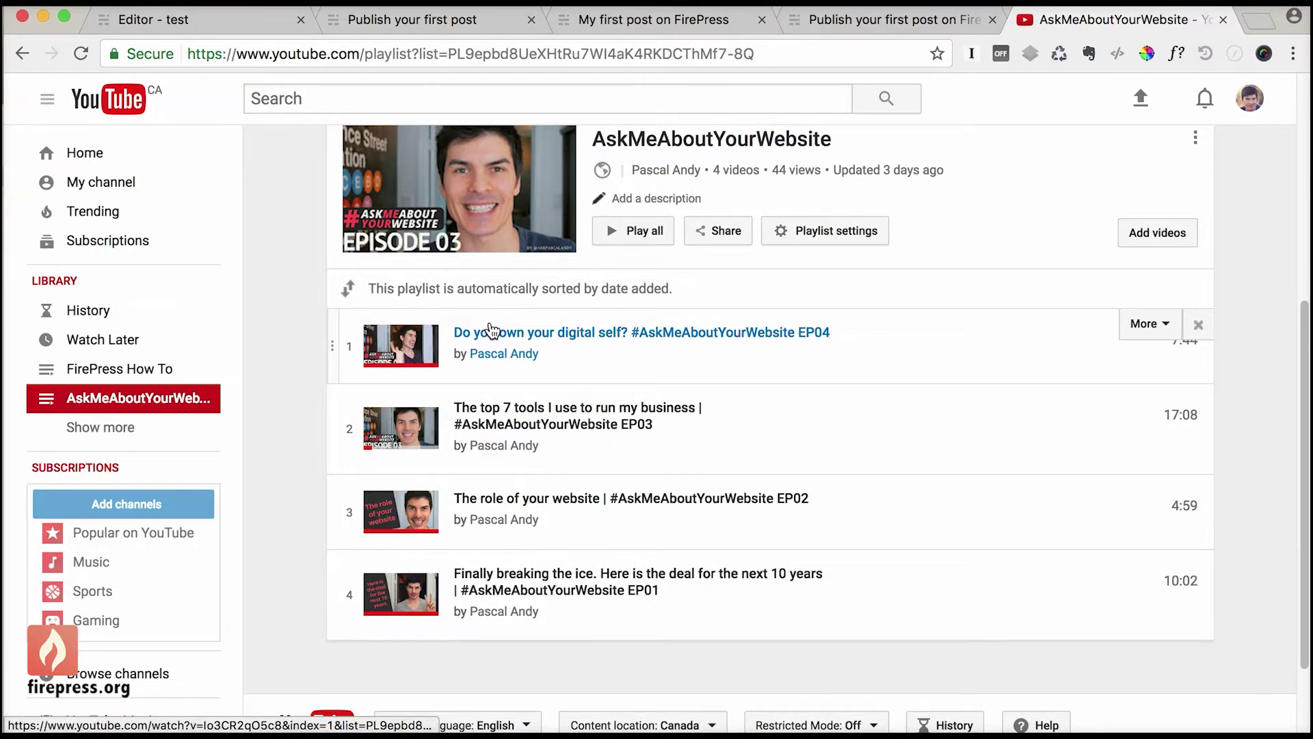
pyautogui.click(505, 170)
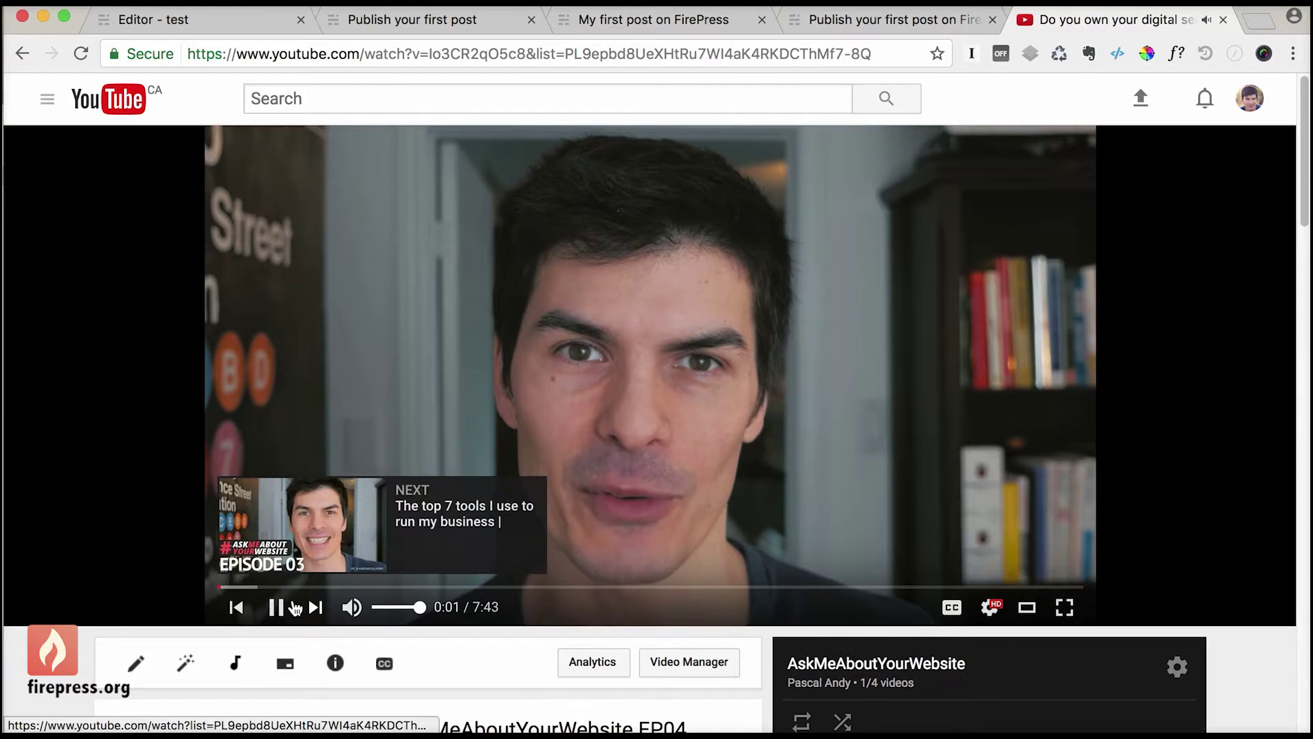
pyautogui.click(294, 607)
# Step: Open the sharing options below the video and copy its youtu.be share link with the playlist included
pyautogui.moveTo(1297, 217); pyautogui.dragTo(1283, 336)
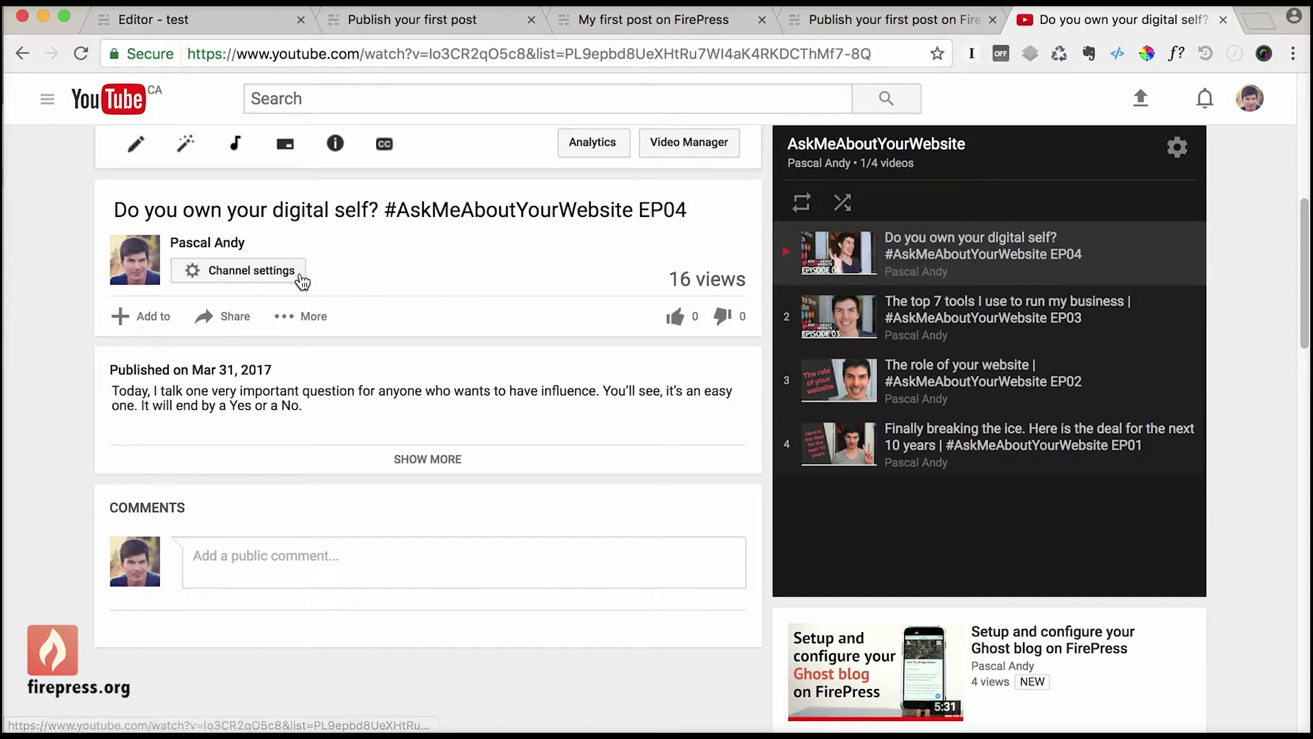
pyautogui.click(237, 318)
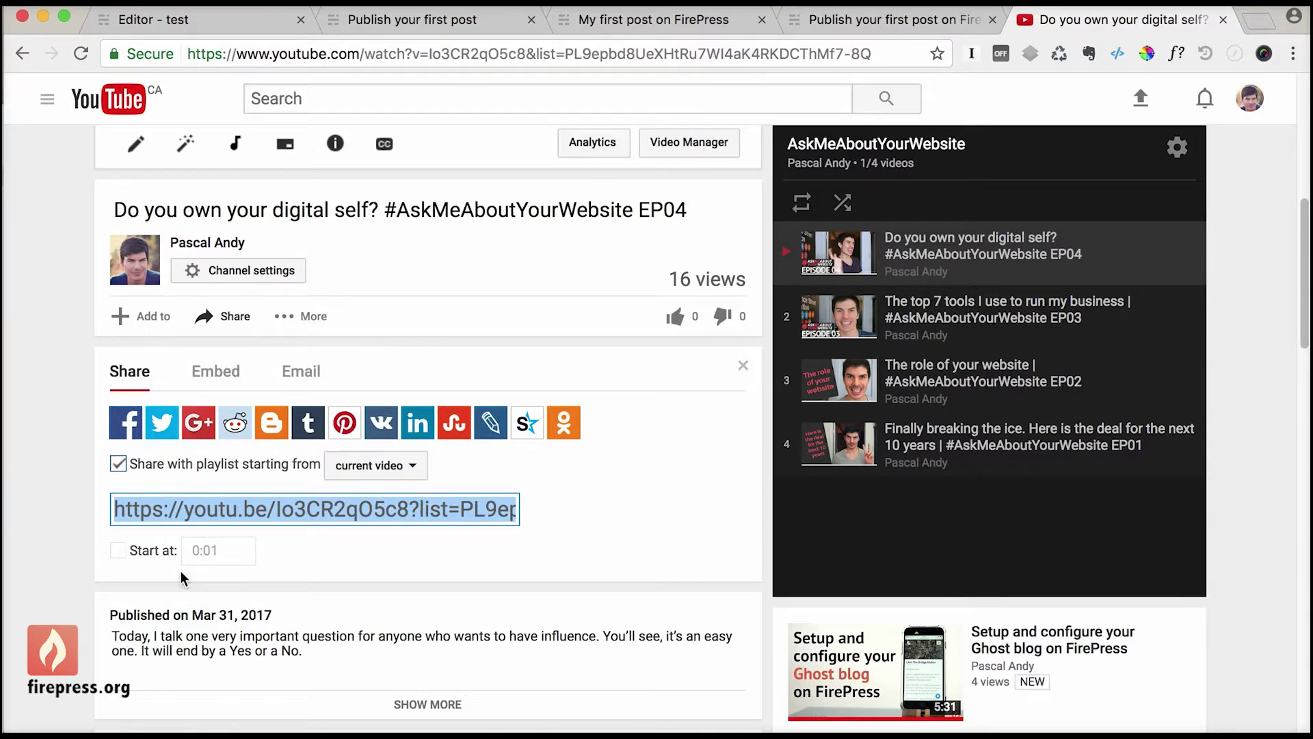
pyautogui.click(284, 514)
pyautogui.press('super+c')
# Step: Replace the "(add video here)" placeholder in the post editor with the copied YouTube share link and update the post
pyautogui.click(176, 19)
pyautogui.click(432, 643)
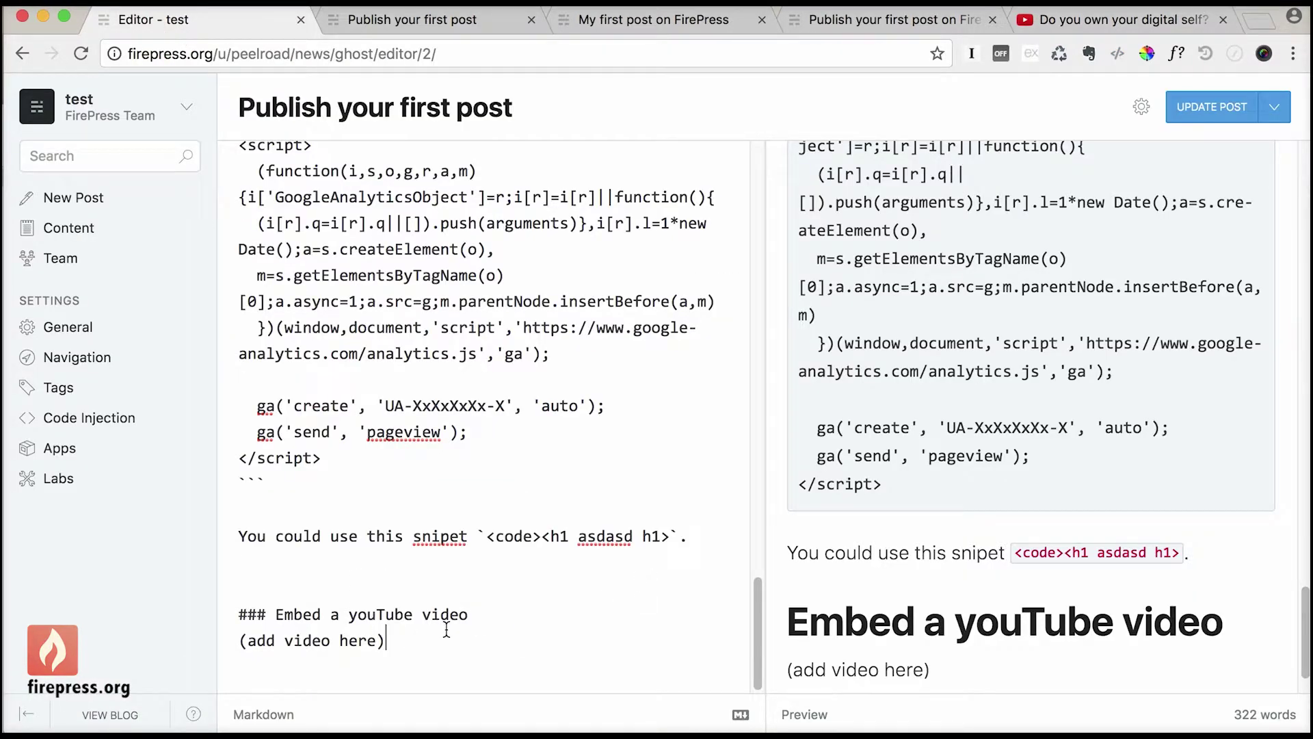
pyautogui.moveTo(386, 640); pyautogui.dragTo(238, 641)
pyautogui.press('BackSpace')
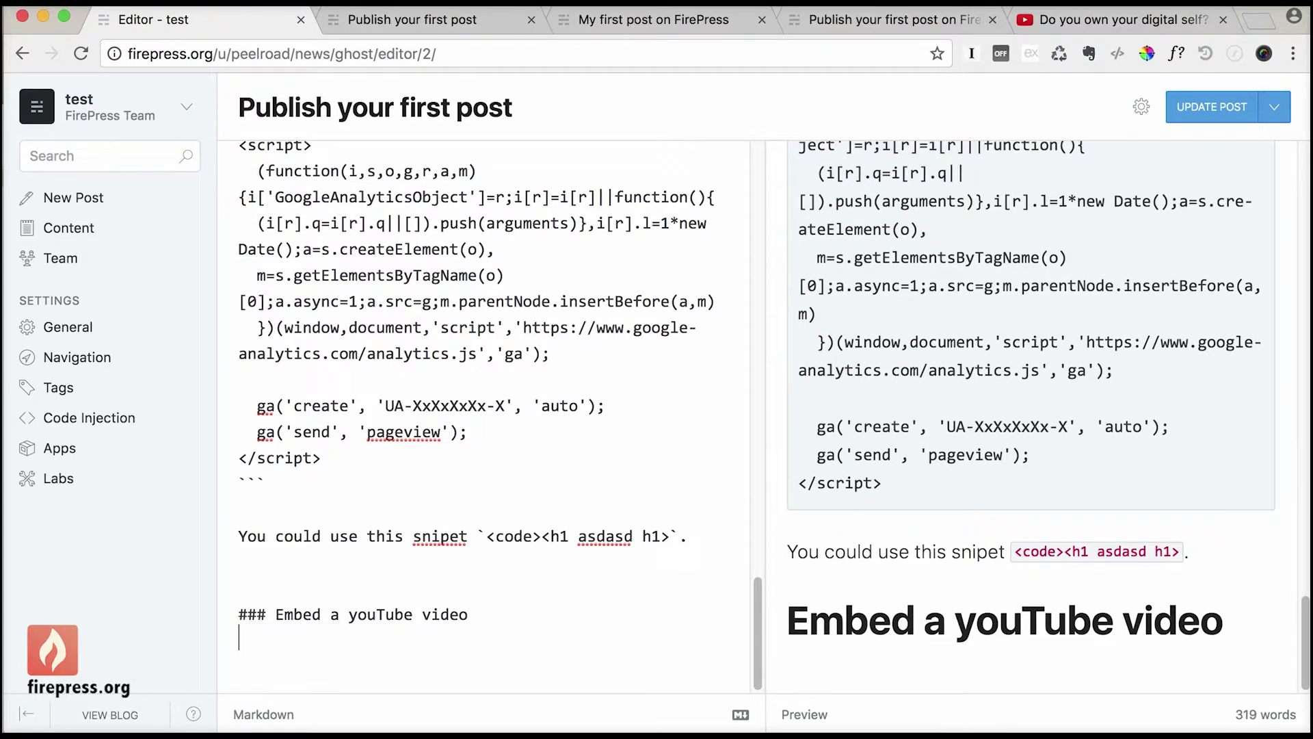
pyautogui.press('super+v')
pyautogui.moveTo(612, 666); pyautogui.dragTo(205, 614)
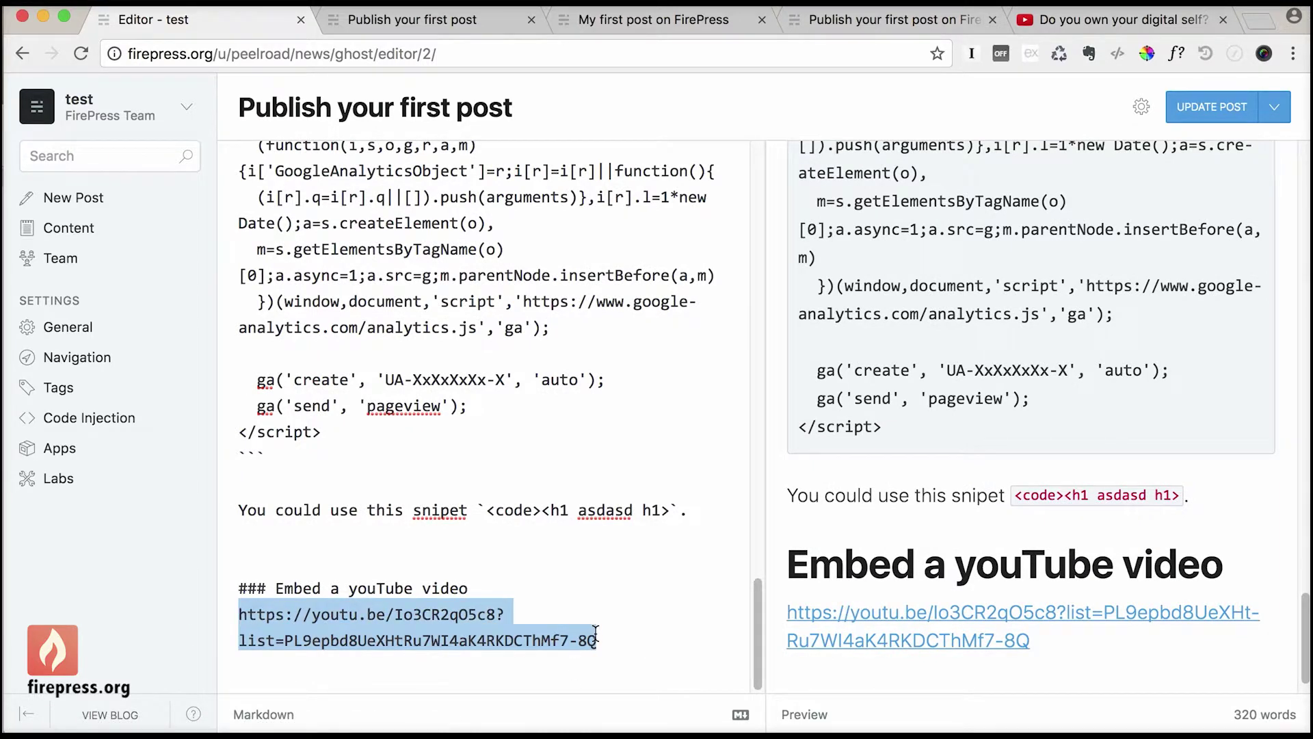
pyautogui.click(596, 633)
pyautogui.click(1211, 107)
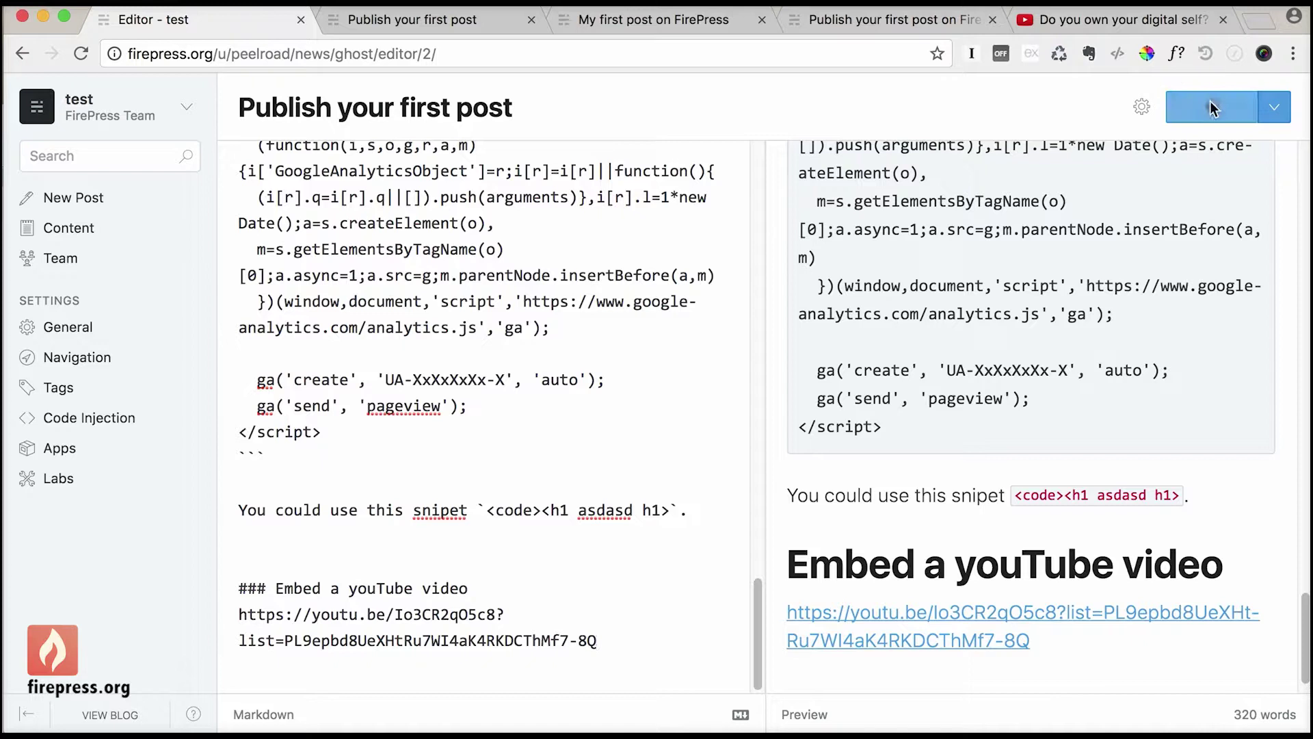
# Step: Reload the published post and examine how the share link displays under the "Embed a youTube video" heading
pyautogui.click(437, 23)
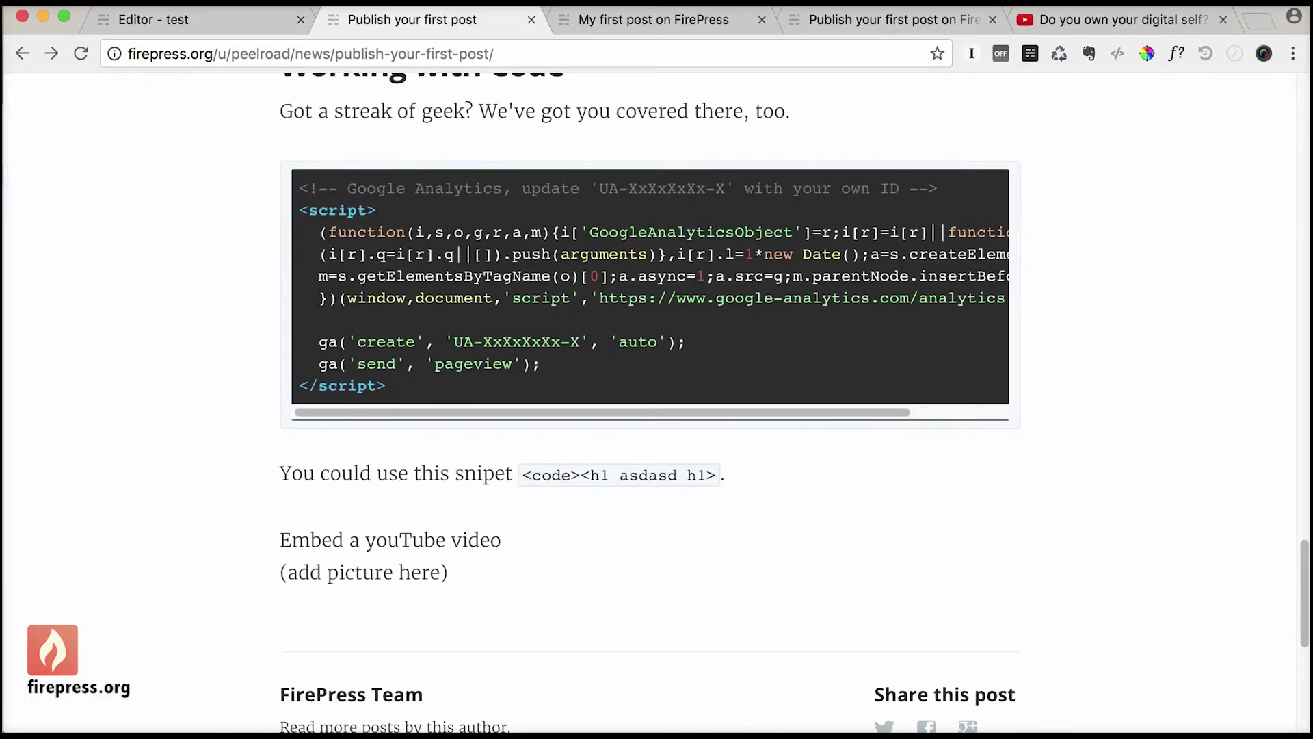
pyautogui.press('super+r')
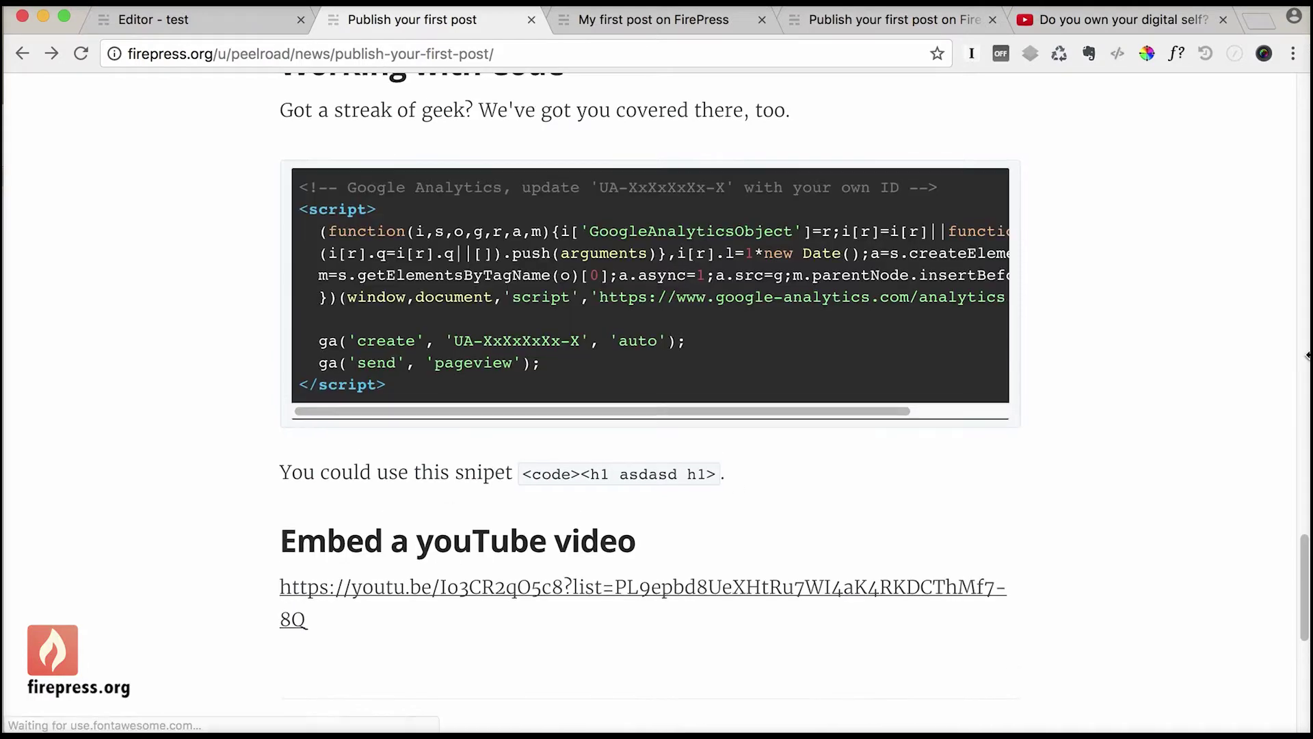
pyautogui.scroll(-1, 1304, 585)
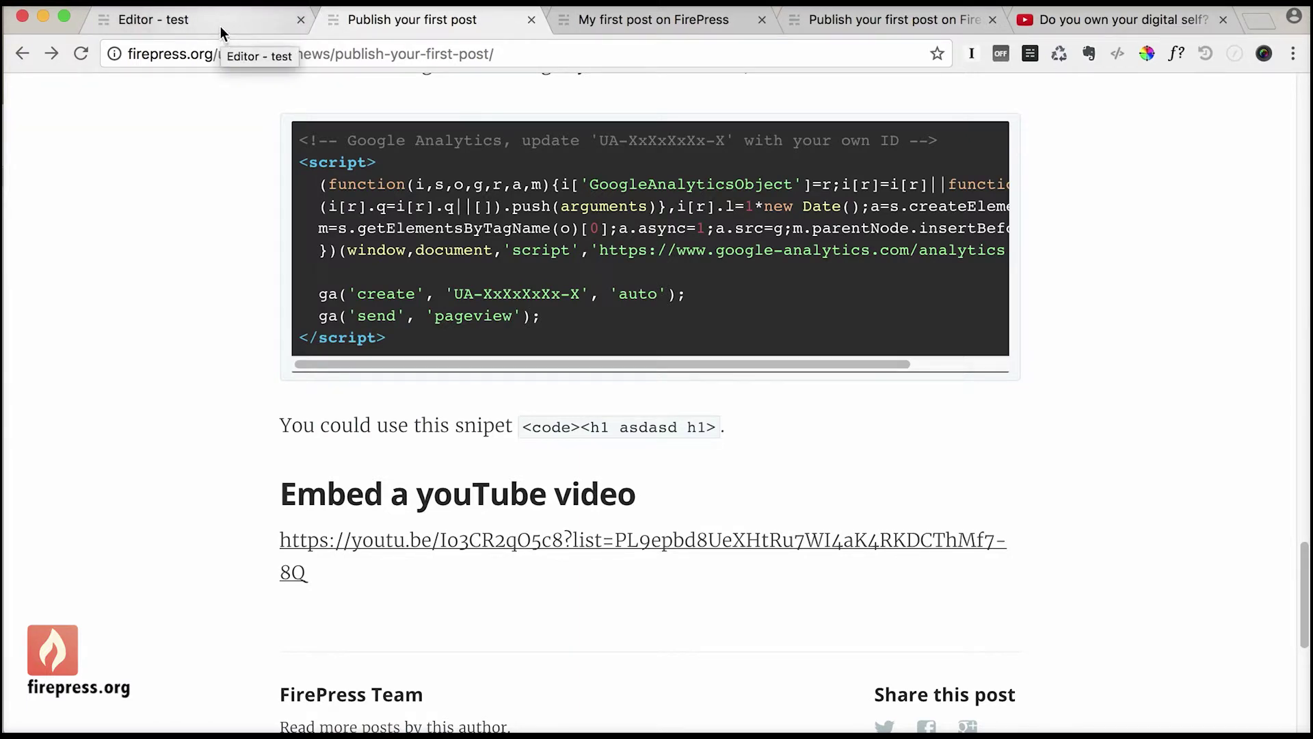
pyautogui.doubleClick(331, 492)
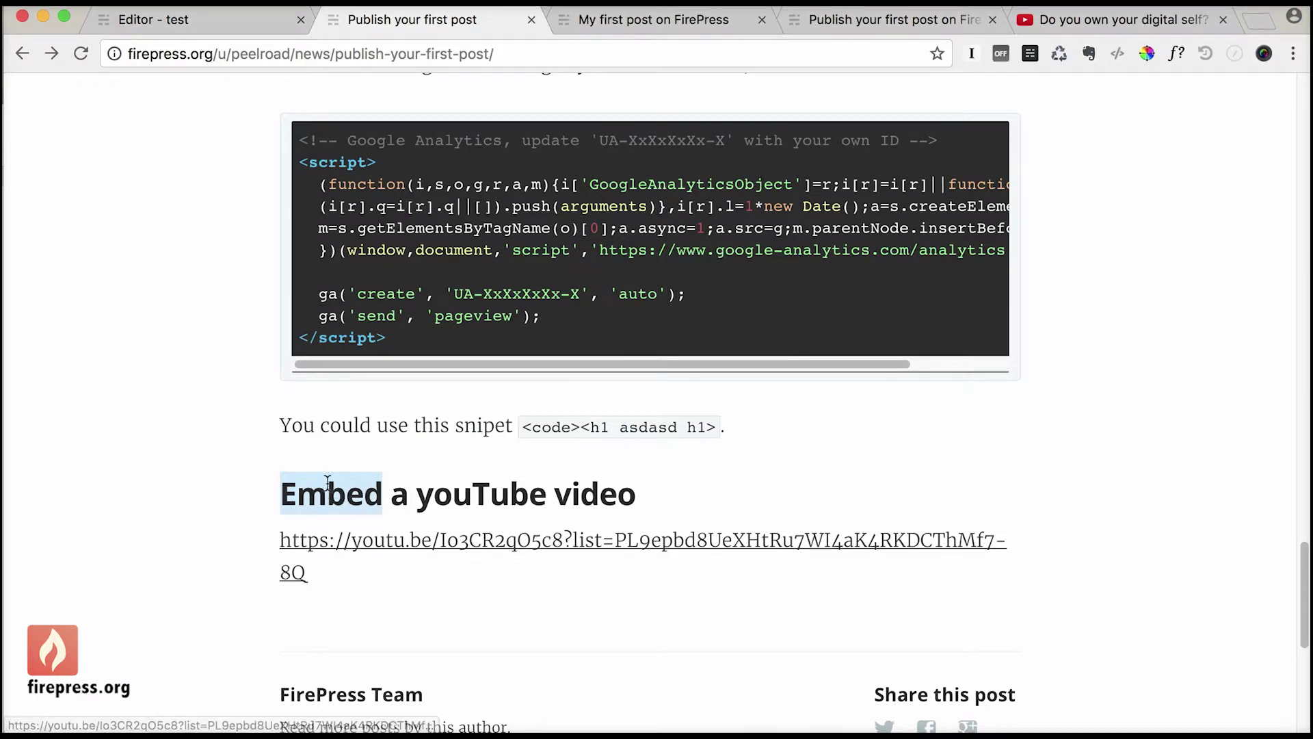
pyautogui.click(292, 495)
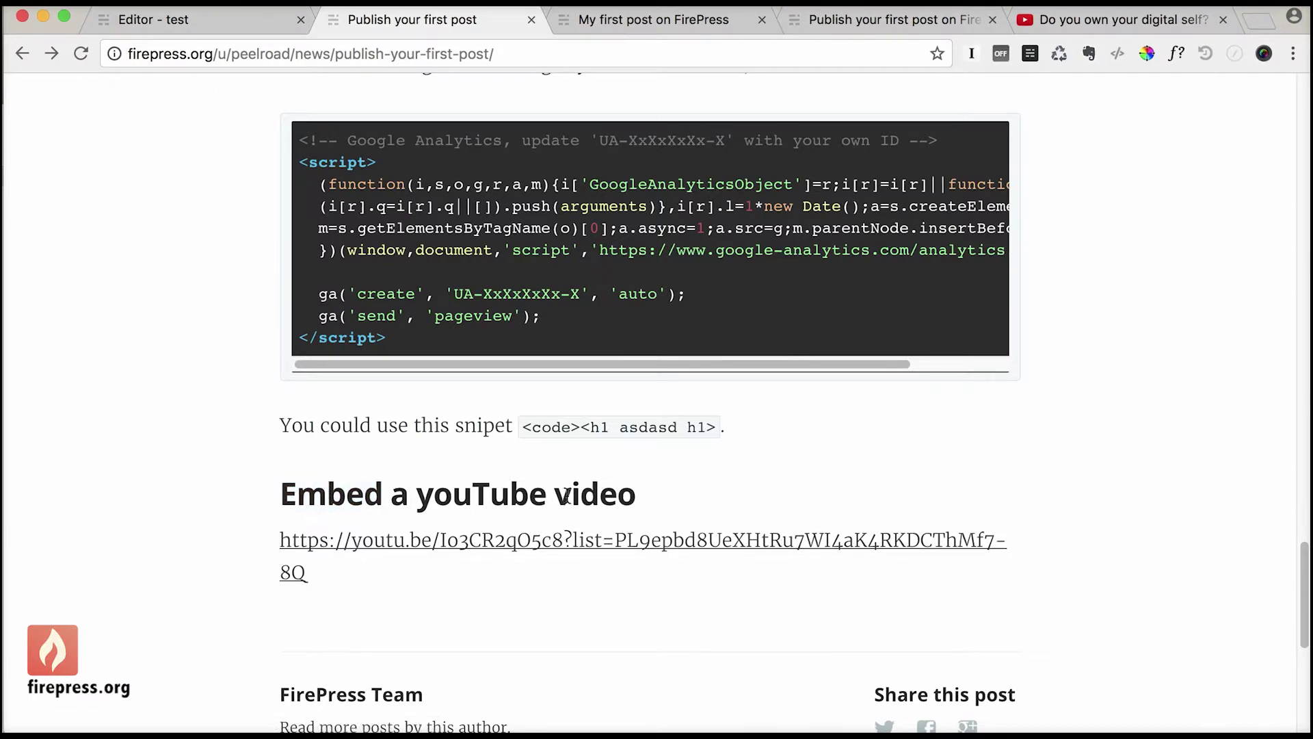
# Step: Return to the YouTube video and show its embed code with playlist sharing turned off
pyautogui.click(1070, 21)
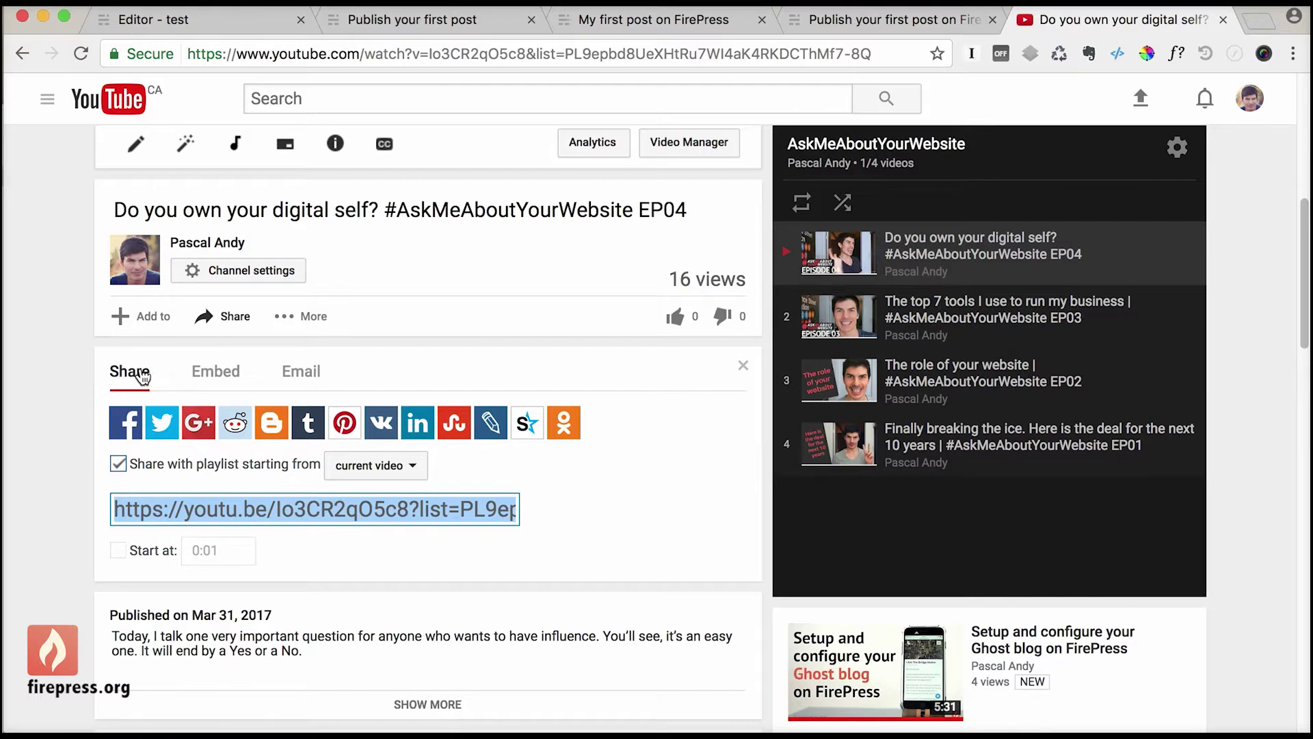
pyautogui.click(242, 371)
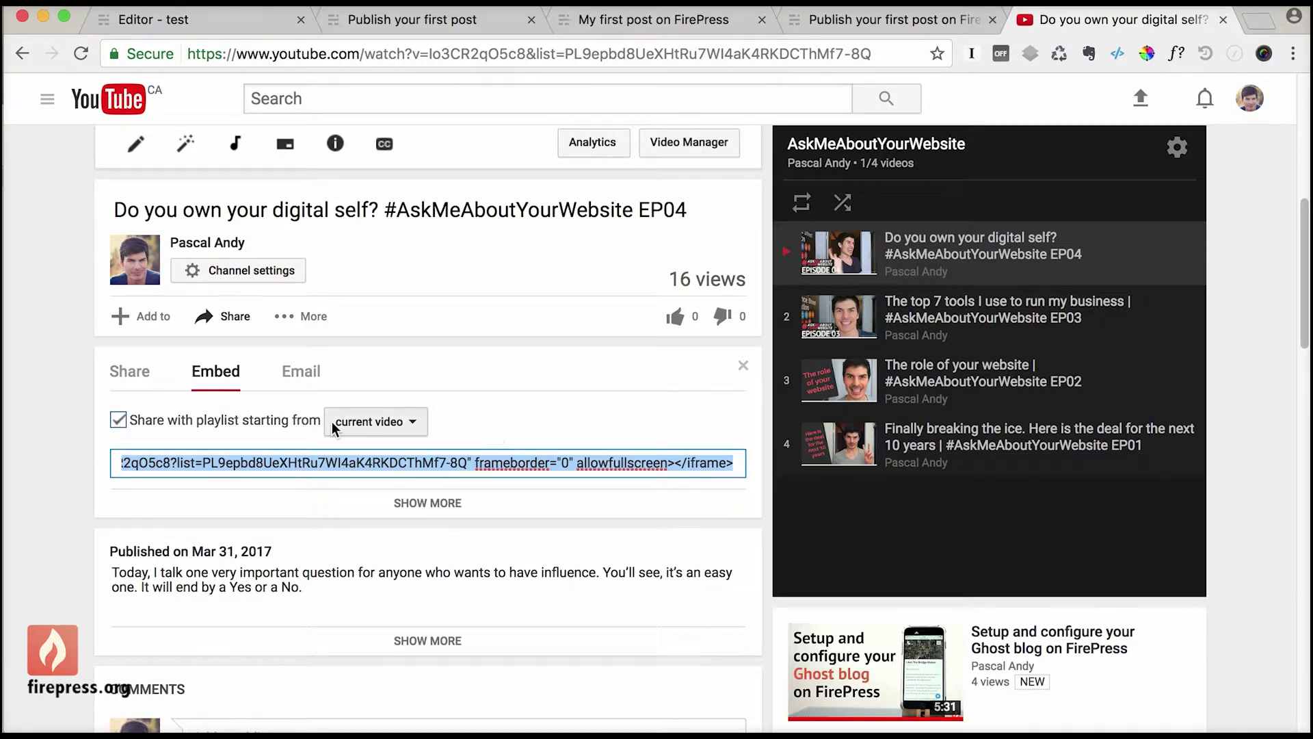
pyautogui.click(119, 421)
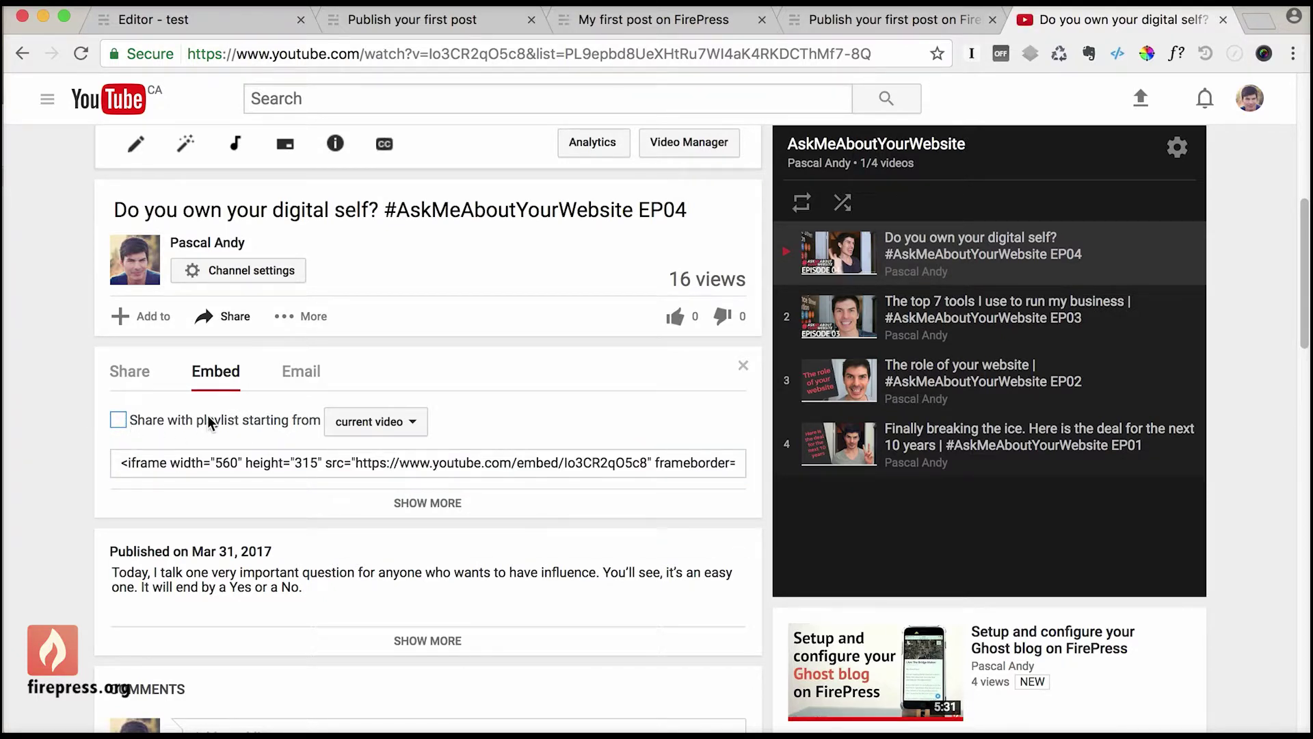
# Step: Examine the iframe embed code, including its opening tag, size attributes and source address
pyautogui.click(130, 464)
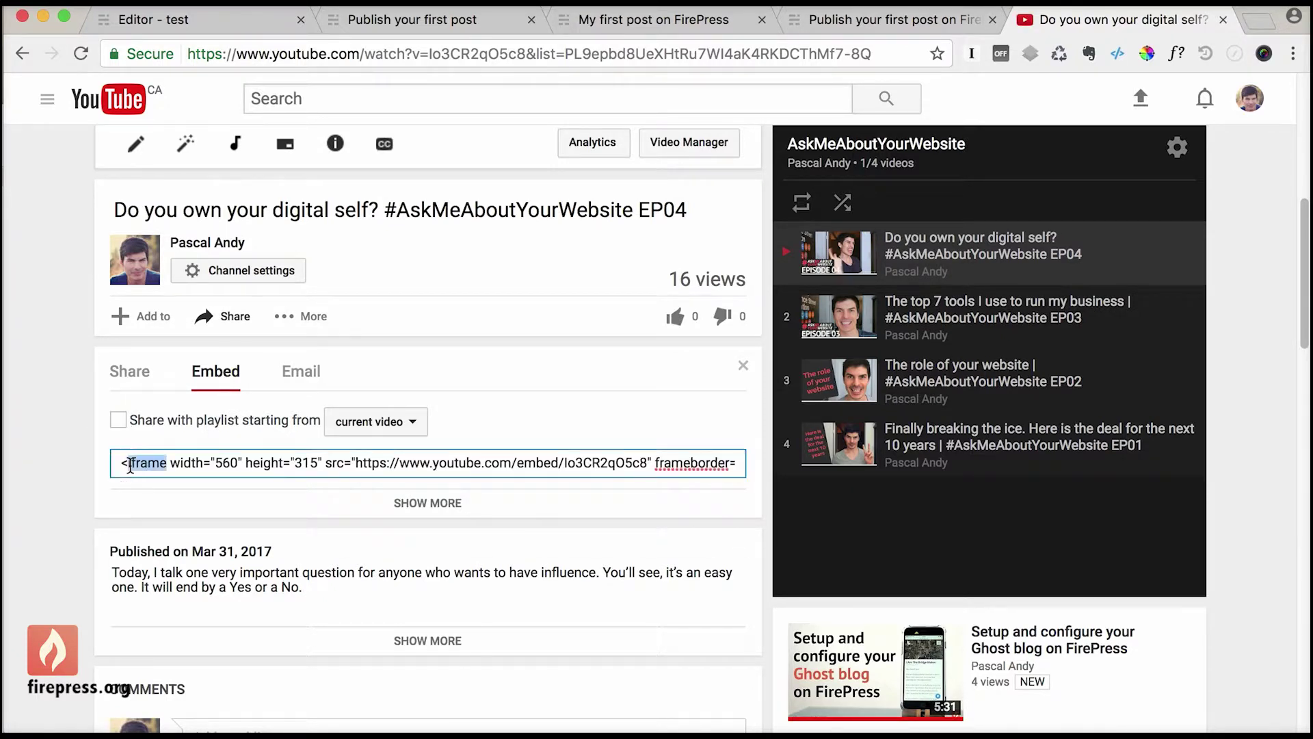
pyautogui.click(227, 467)
pyautogui.click(704, 466)
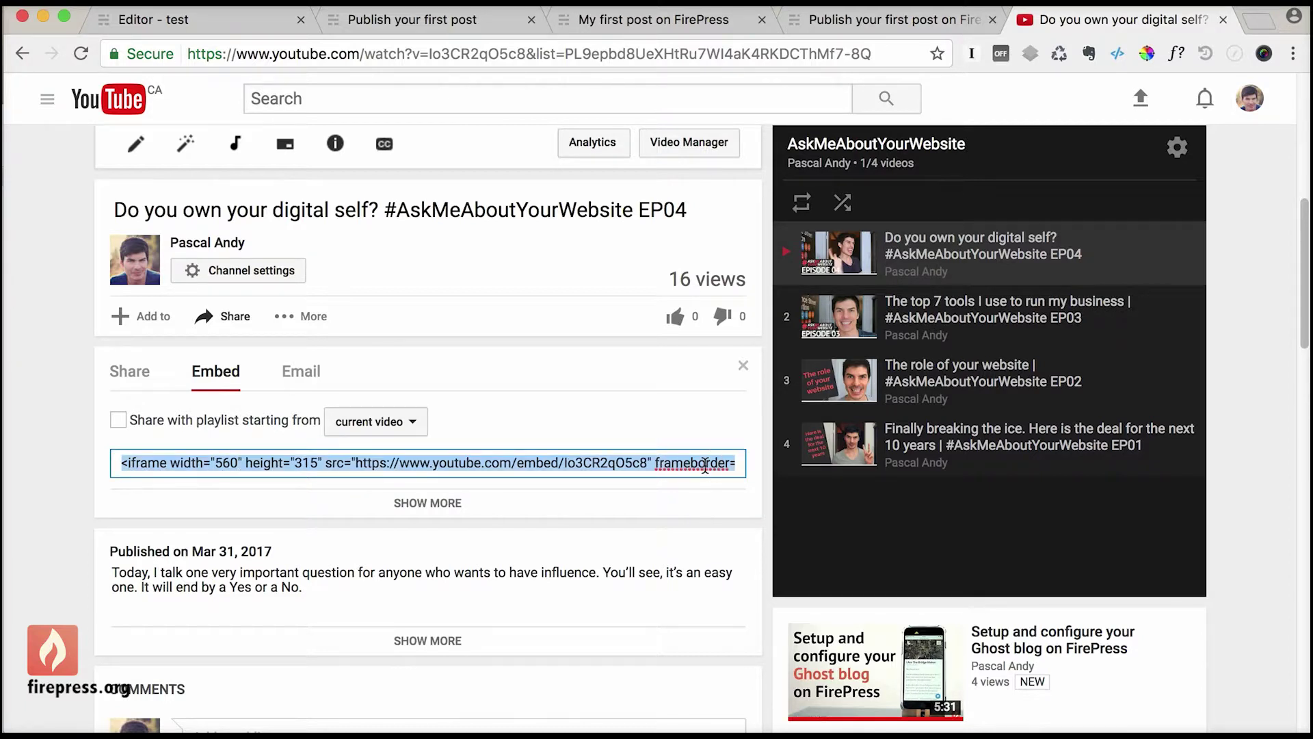
pyautogui.click(130, 466)
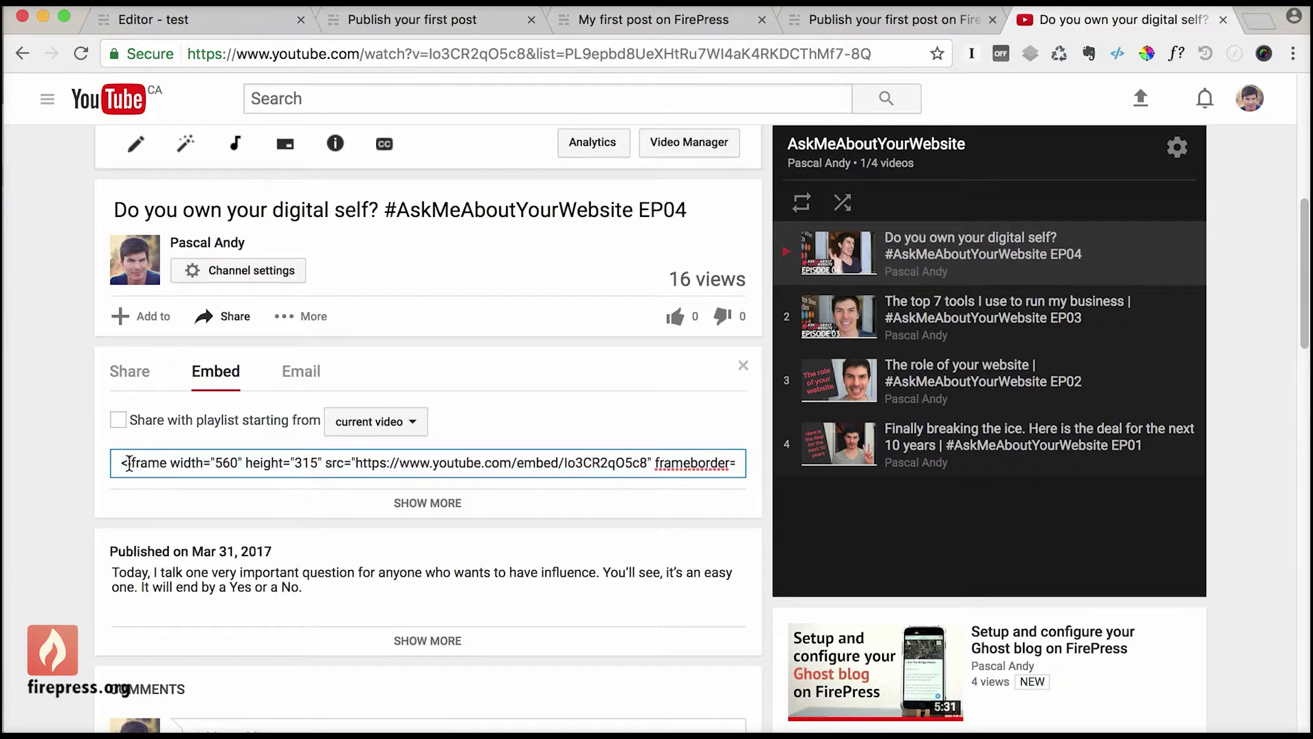
pyautogui.doubleClick(162, 463)
pyautogui.click(326, 467)
pyautogui.click(326, 467)
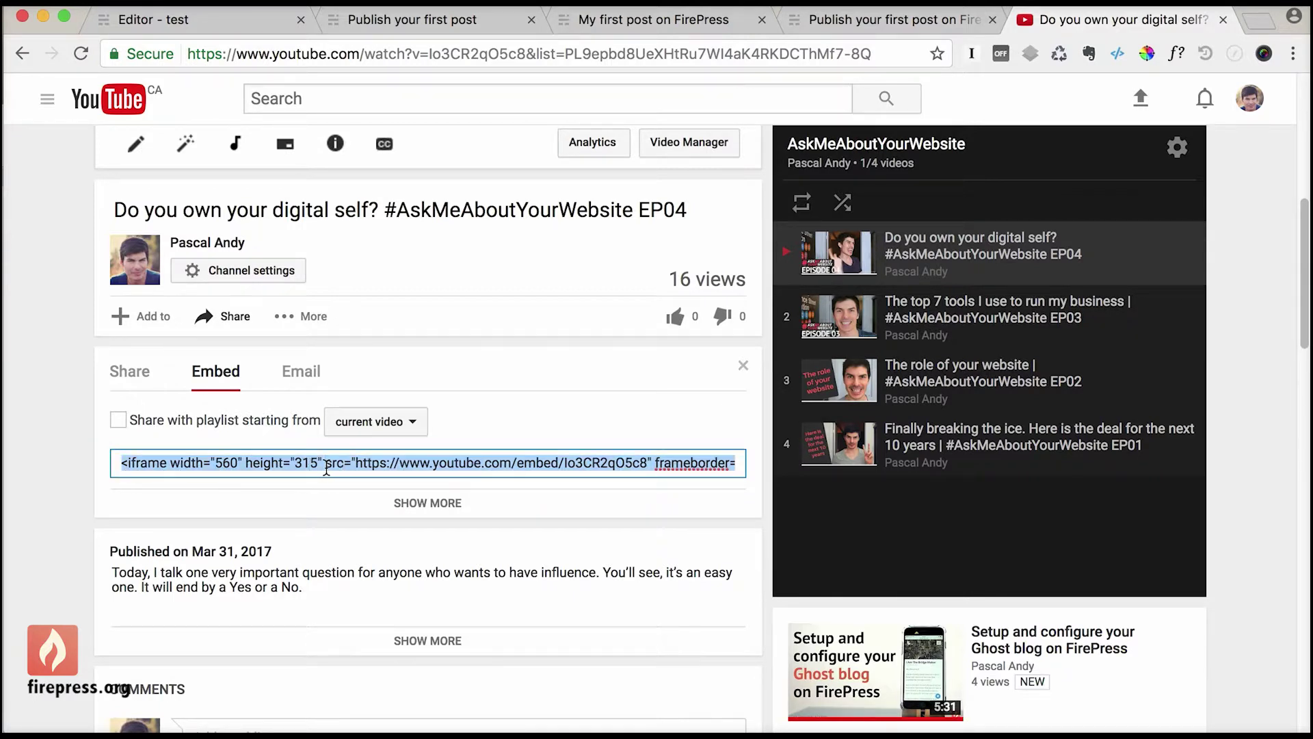
pyautogui.tripleClick(326, 467)
pyautogui.doubleClick(362, 462)
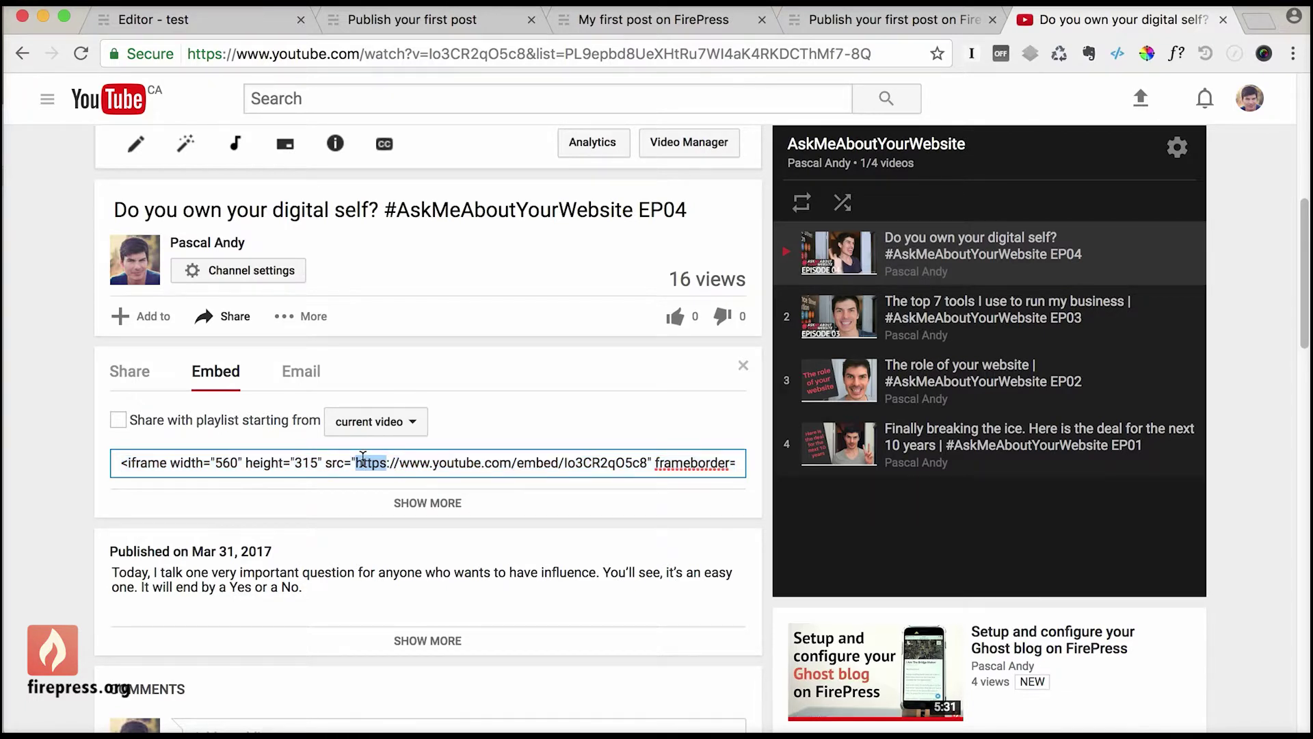
pyautogui.click(419, 463)
pyautogui.click(419, 462)
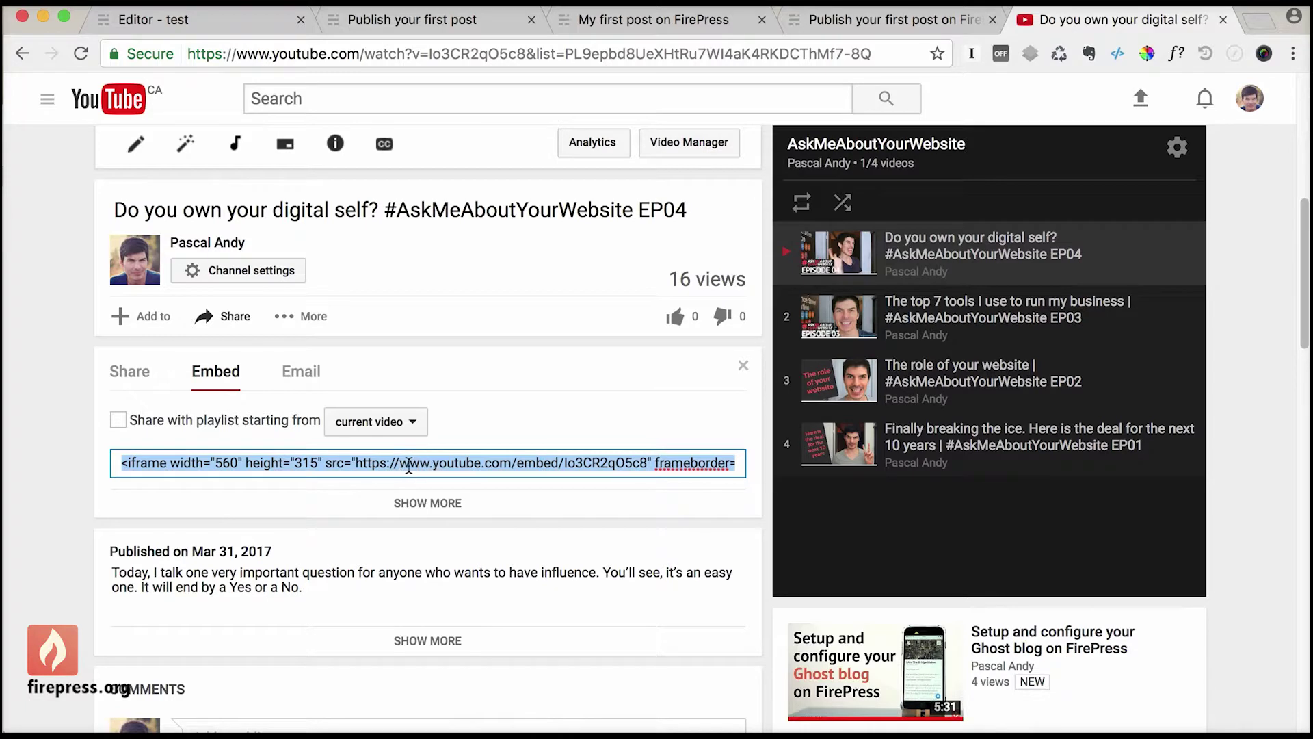
# Step: Select the complete iframe embed code of the video and copy it
pyautogui.click(358, 465)
pyautogui.click(364, 463)
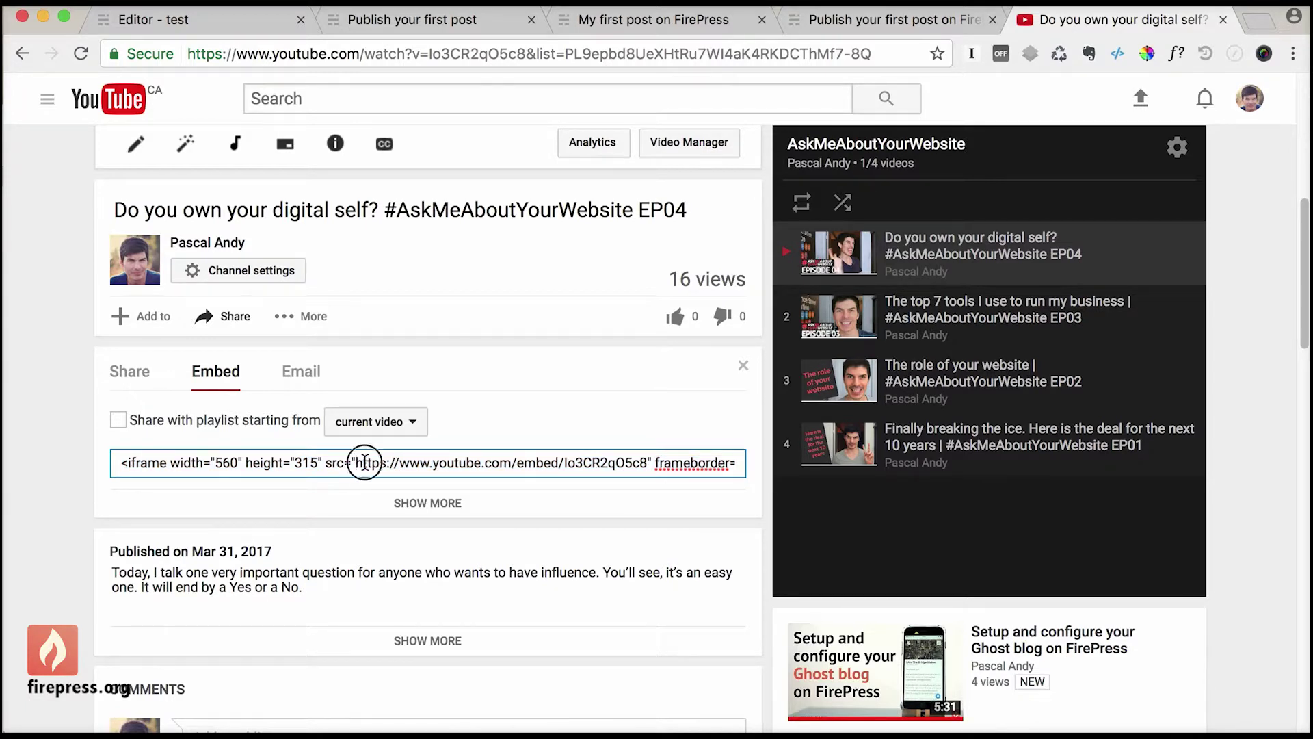
pyautogui.doubleClick(364, 462)
pyautogui.click(365, 462)
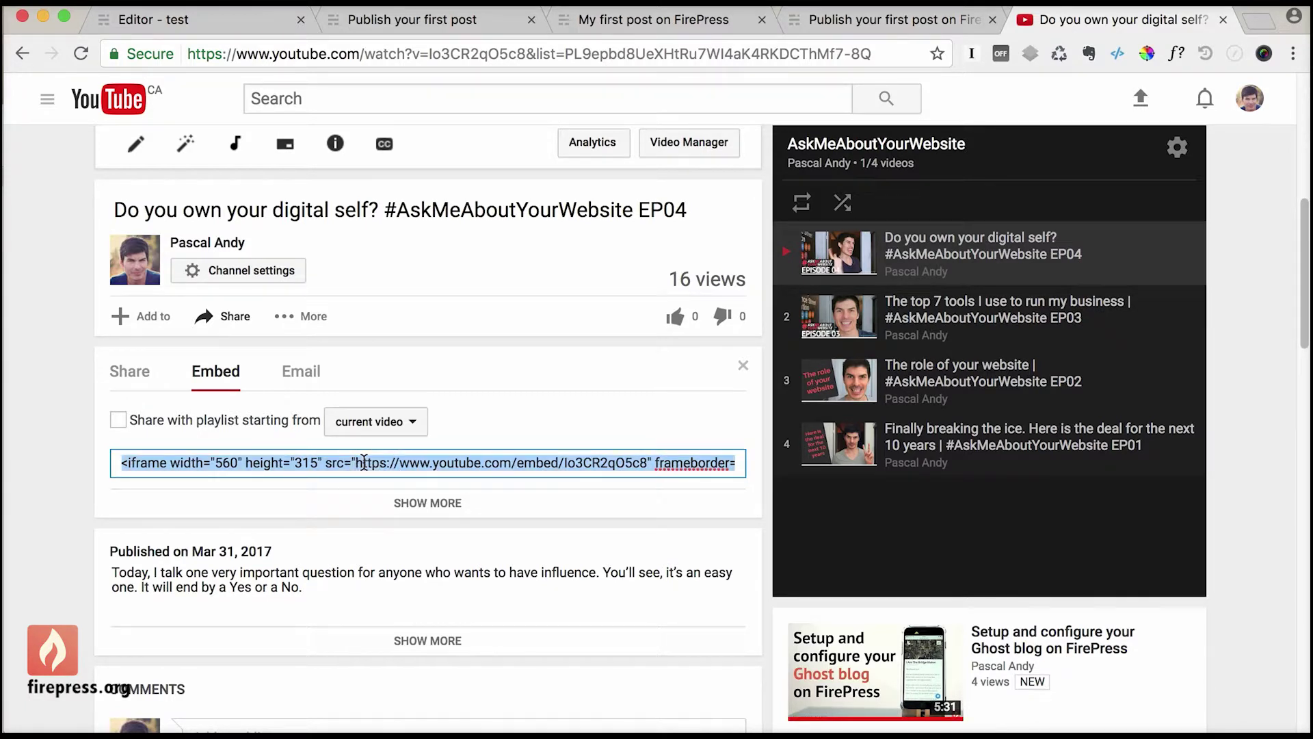
pyautogui.rightClick(364, 463)
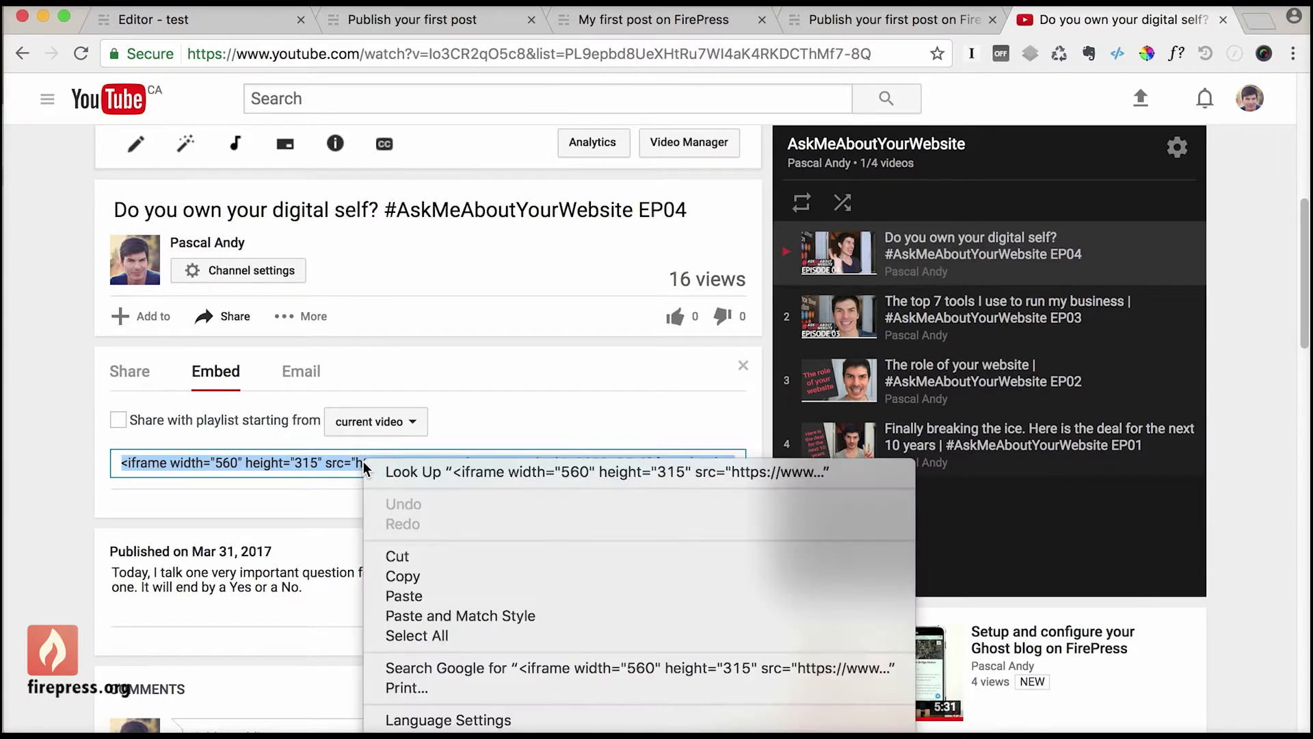
pyautogui.click(441, 577)
# Step: Replace the YouTube share link under the "Embed a youTube video" heading in the post editor with the copied iframe code
pyautogui.click(169, 27)
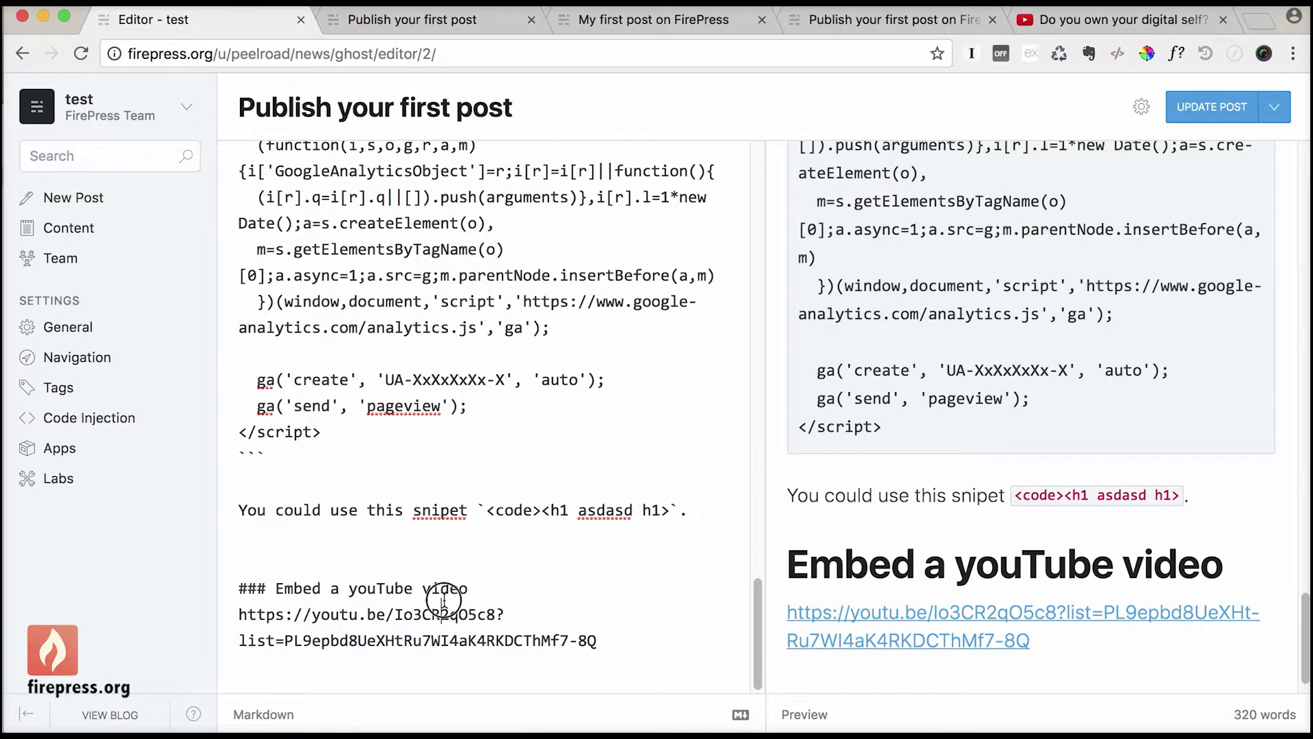
pyautogui.moveTo(592, 642); pyautogui.dragTo(213, 617)
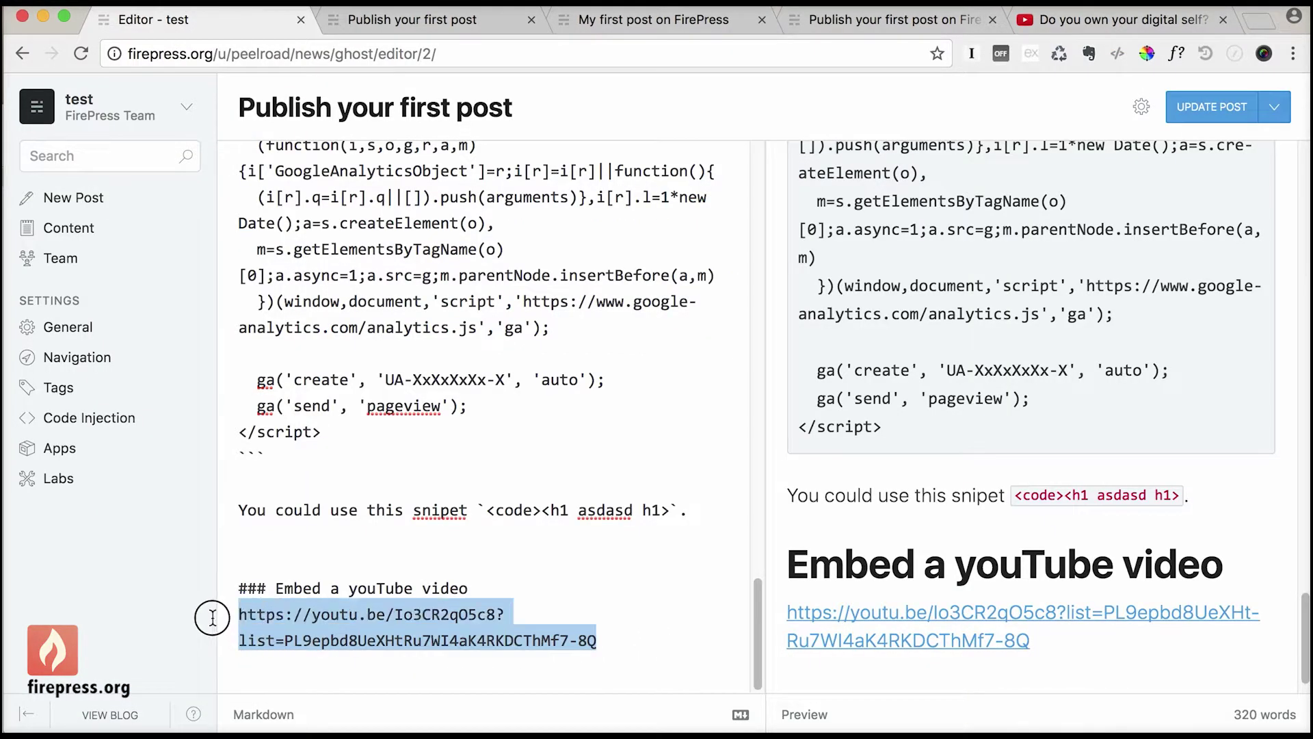
pyautogui.press('BackSpace')
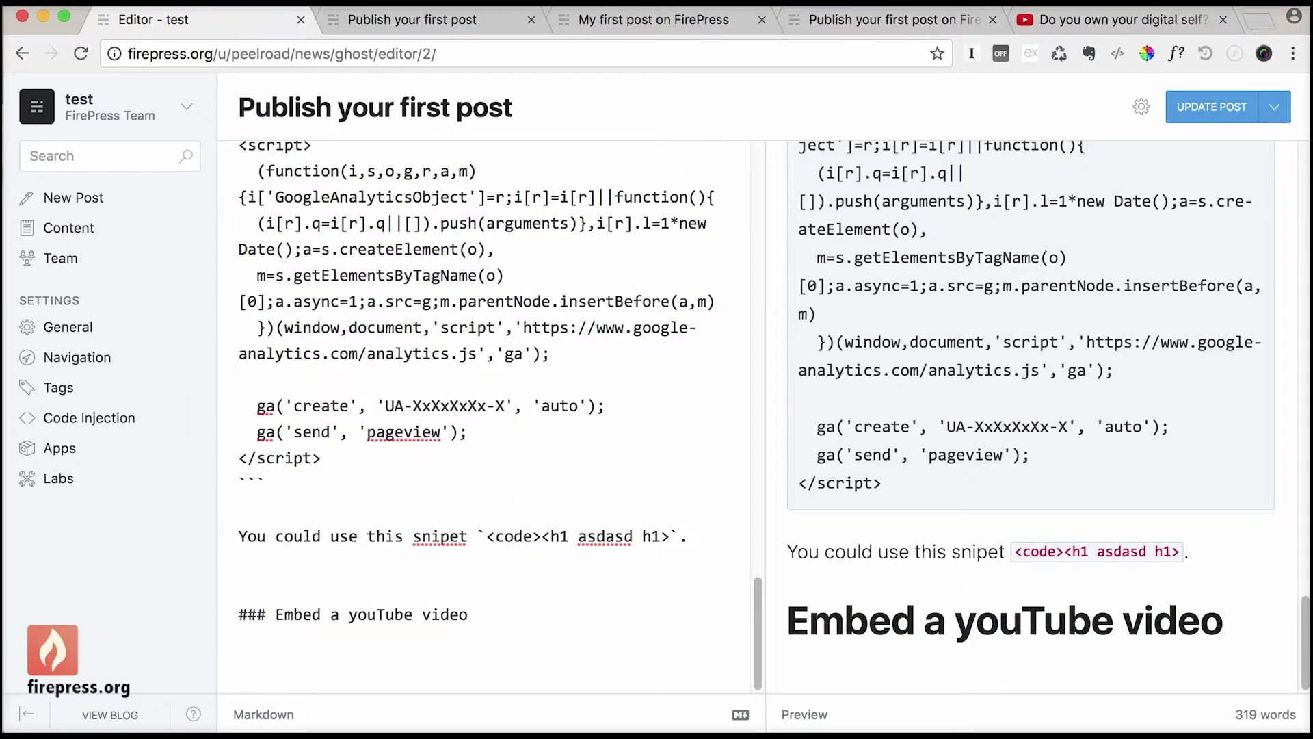
pyautogui.press('super+v')
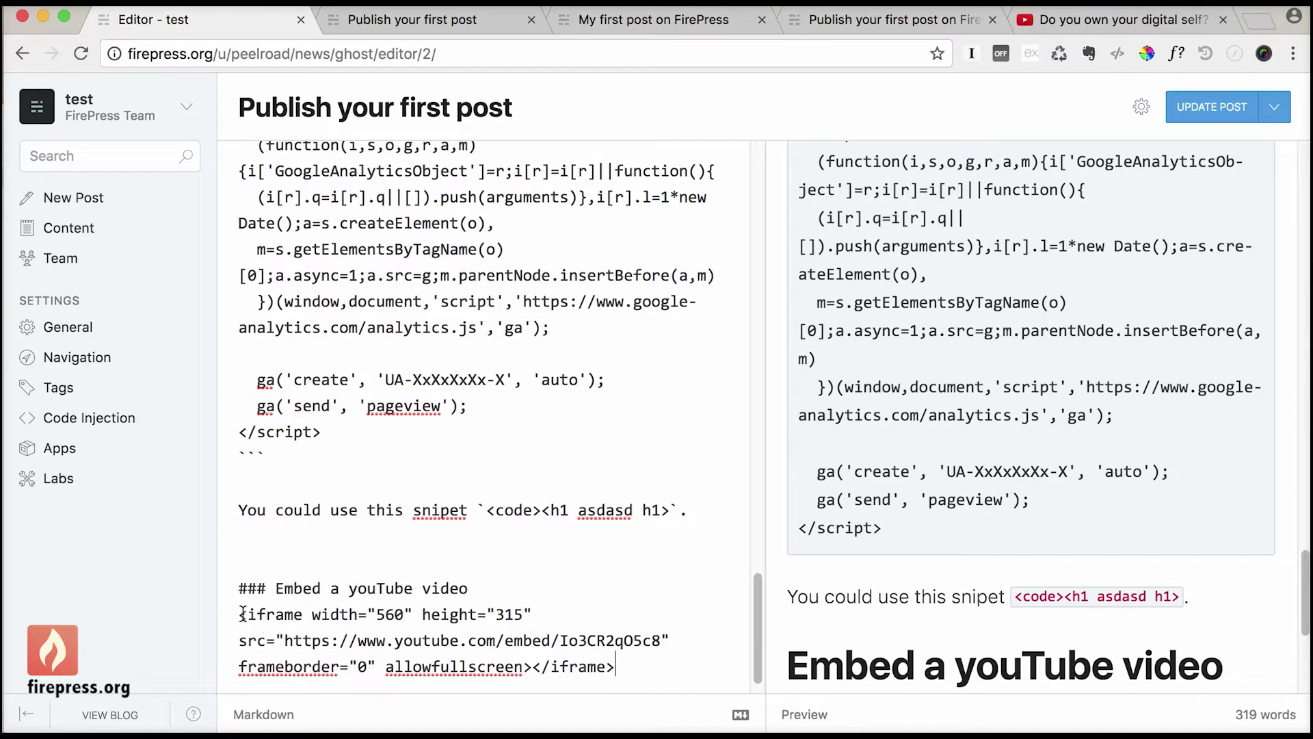
# Step: Check the opening <iframe and closing </iframe> tags of the embed code in the Markdown source
pyautogui.moveTo(239, 614); pyautogui.dragTo(235, 615)
pyautogui.click(247, 616)
pyautogui.doubleClick(255, 616)
pyautogui.click(291, 616)
pyautogui.moveTo(532, 667)
pyautogui.mouseDown()
pyautogui.moveTo(624, 666)
pyautogui.moveTo(533, 670)
pyautogui.mouseUp()
pyautogui.click(615, 667)
pyautogui.click(627, 664)
pyautogui.moveTo(533, 667); pyautogui.dragTo(618, 664)
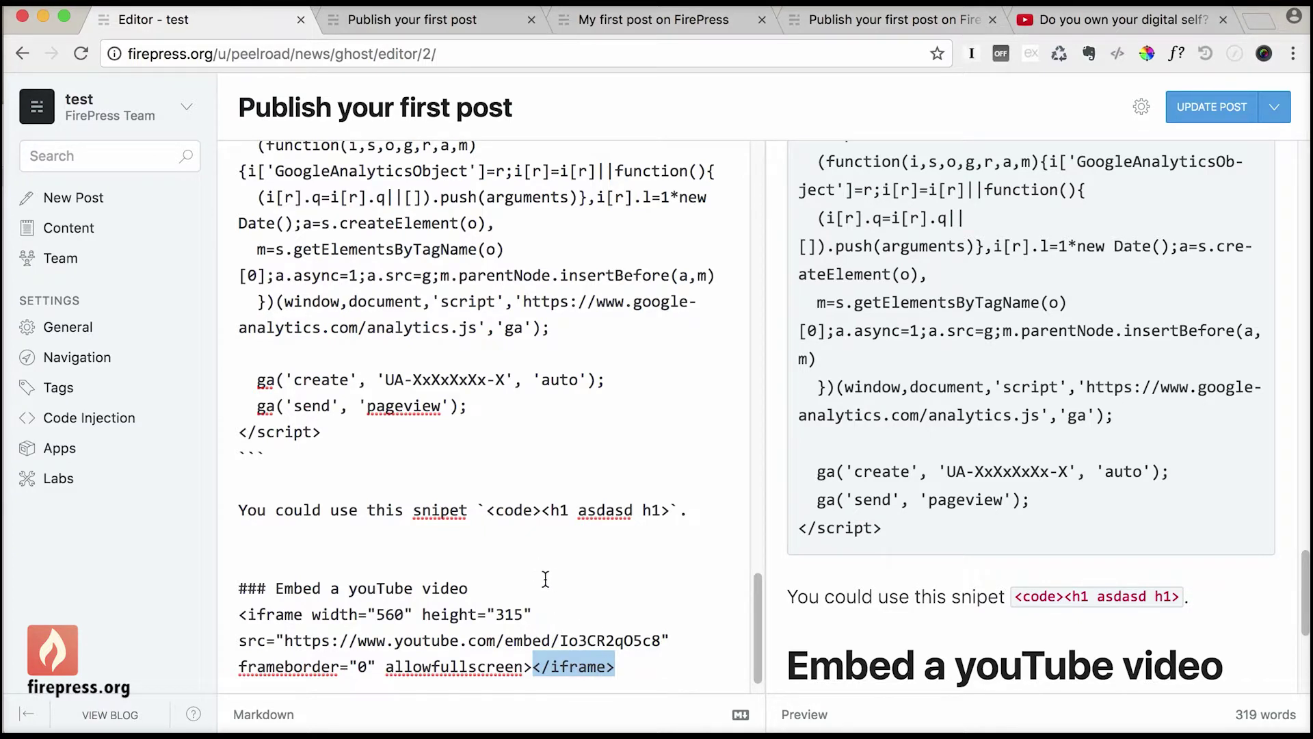
# Step: Update the post and reload its published page to check the embedded video
pyautogui.click(1187, 117)
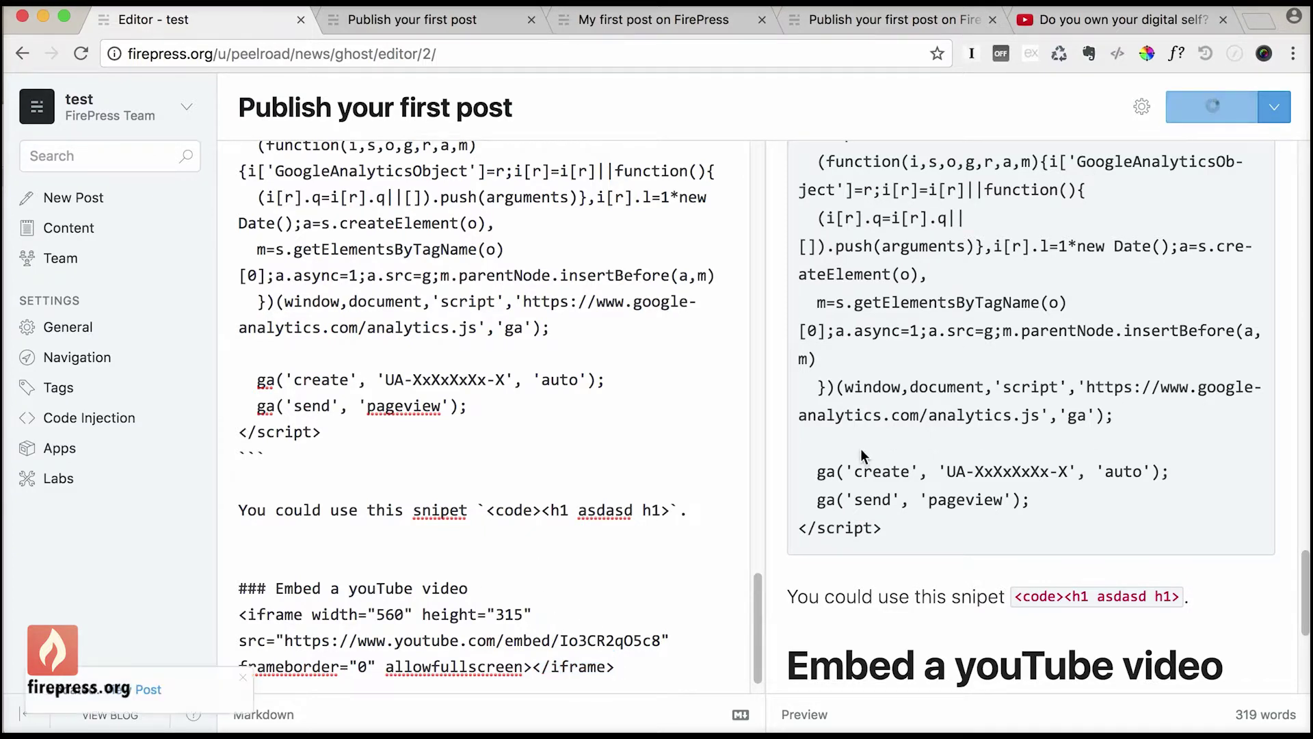
pyautogui.click(403, 24)
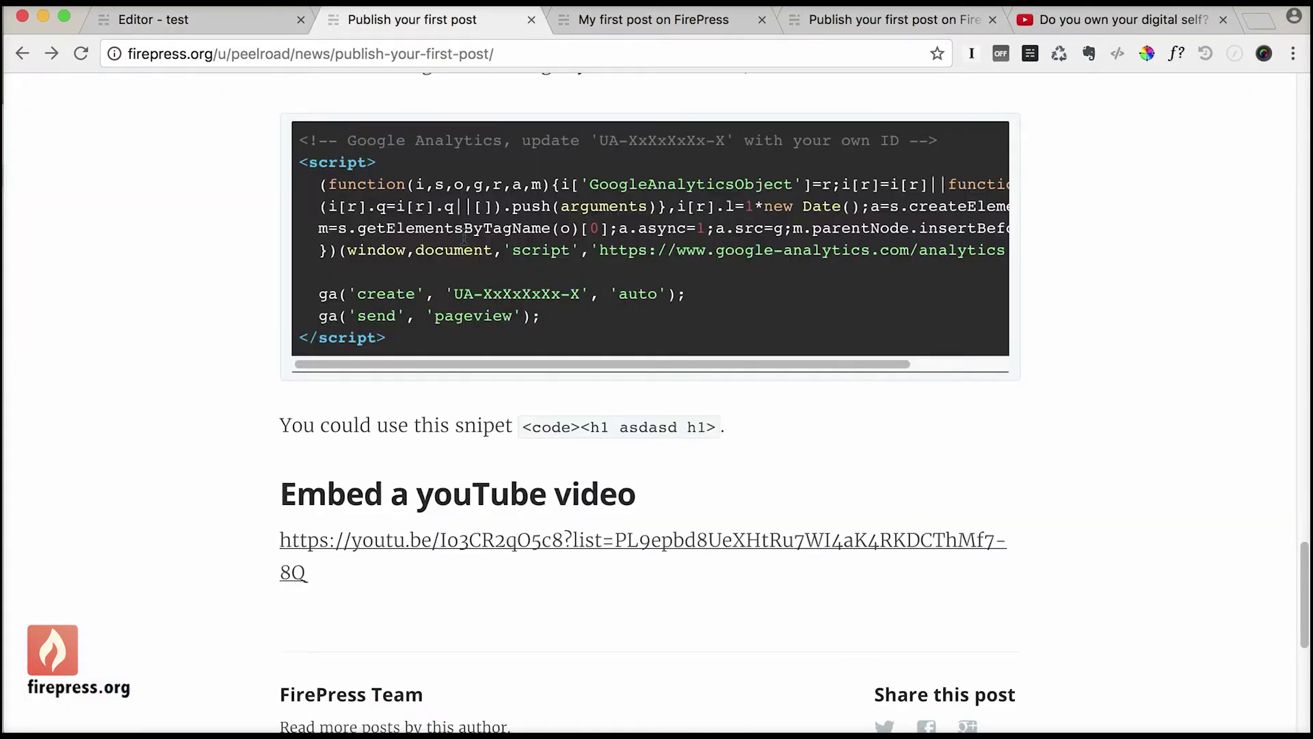
pyautogui.press('super+r')
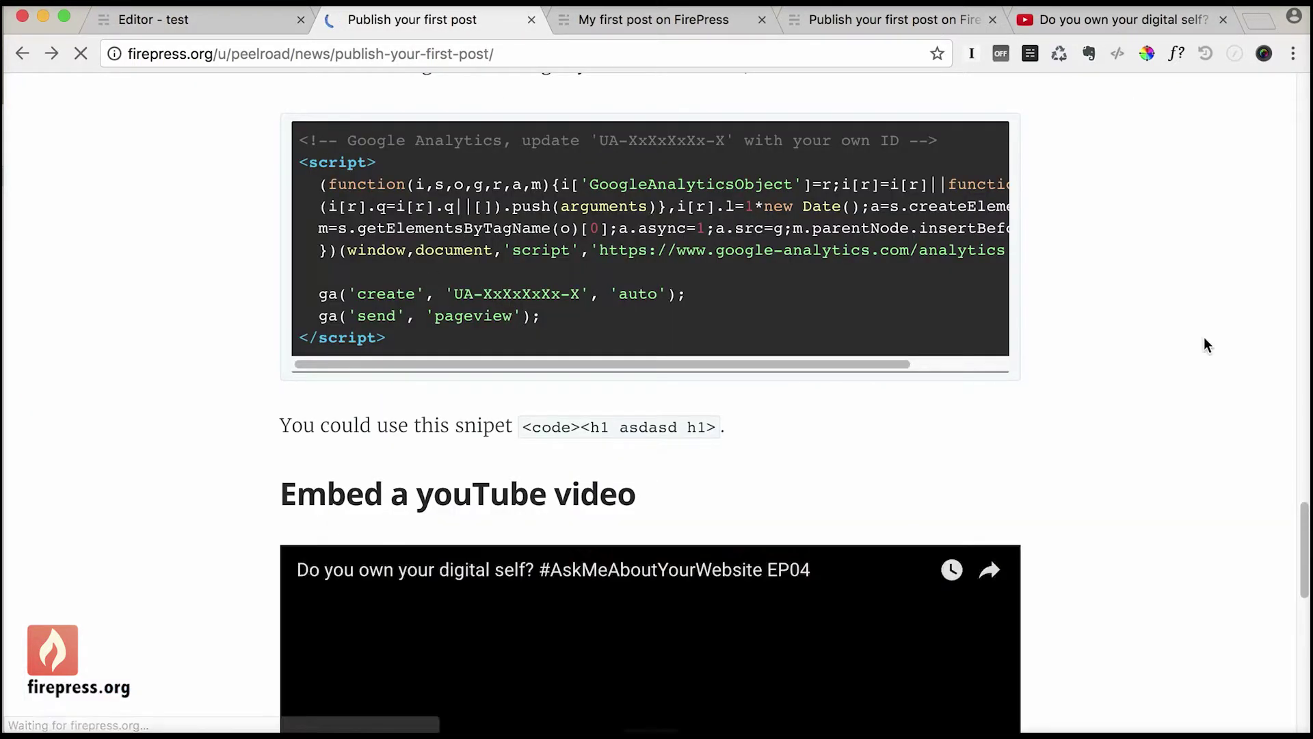
# Step: Examine the width and height attributes in the video's YouTube iframe embed code
pyautogui.moveTo(1298, 528); pyautogui.dragTo(1293, 583)
pyautogui.click(1108, 26)
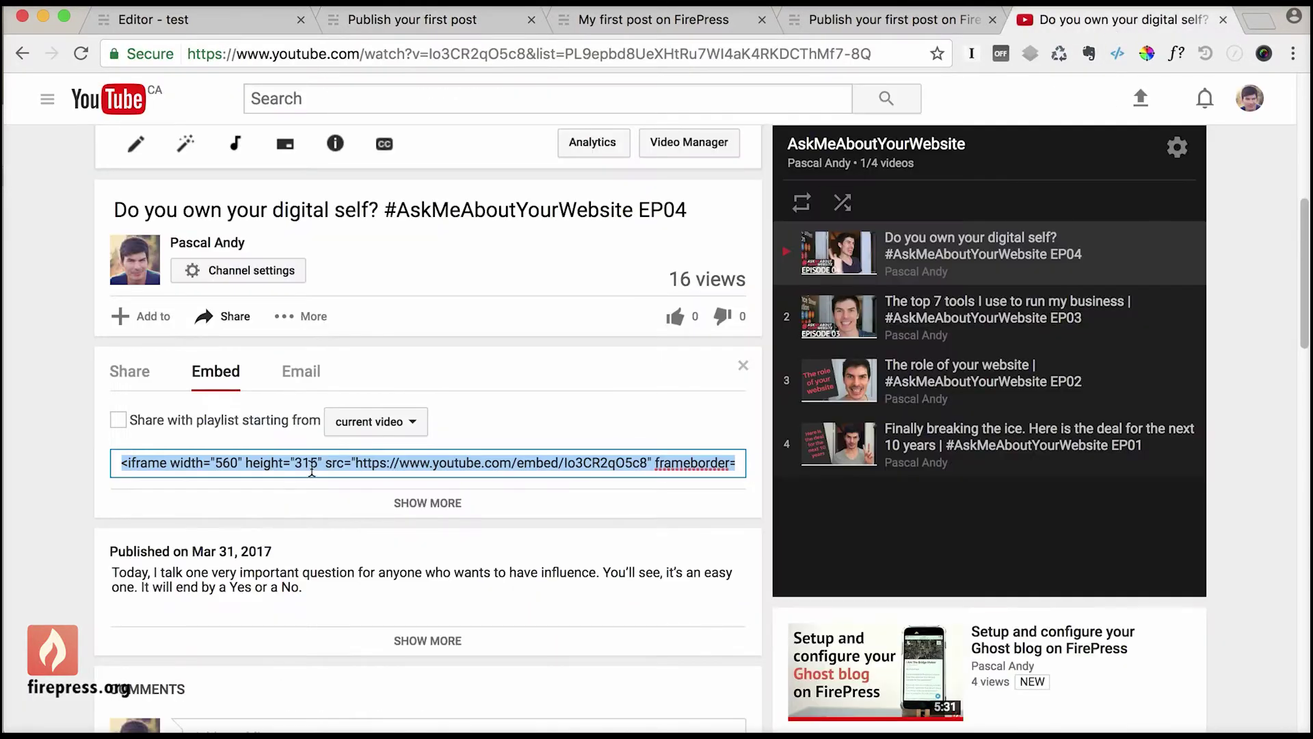
pyautogui.click(226, 464)
pyautogui.click(225, 465)
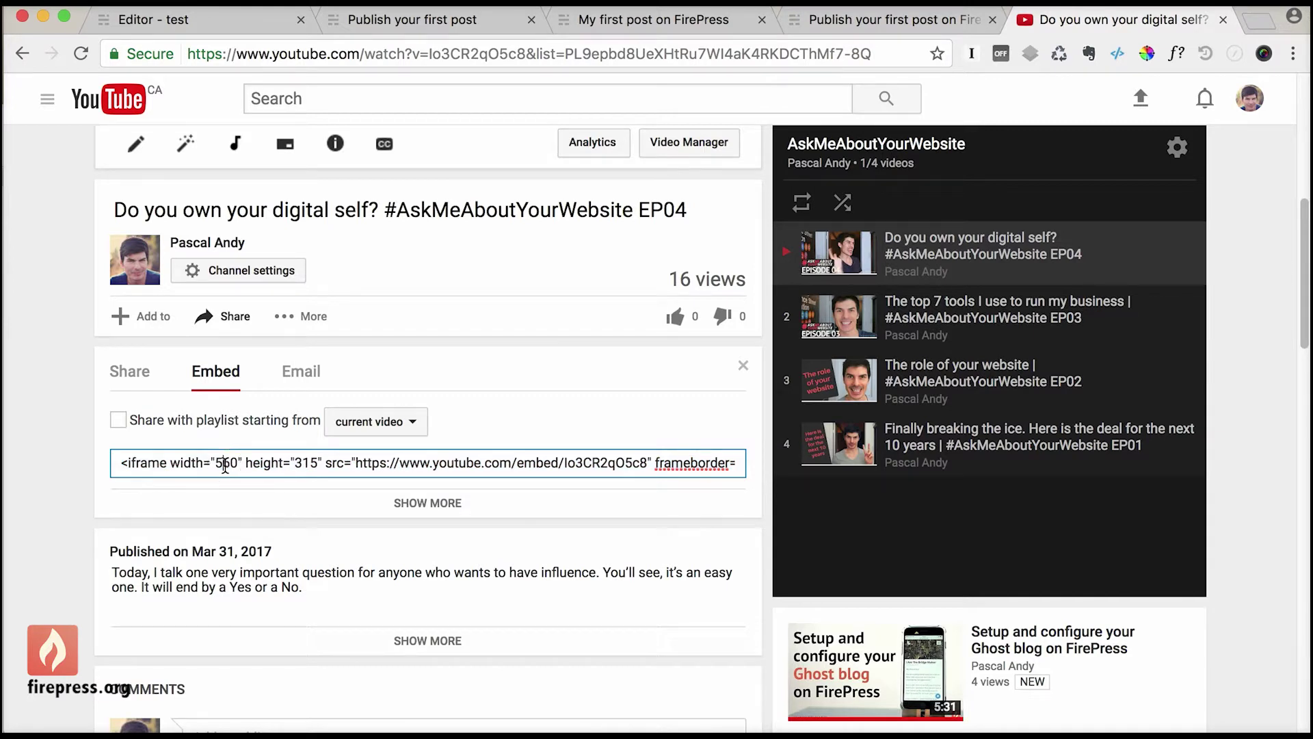
pyautogui.moveTo(324, 463); pyautogui.dragTo(211, 464)
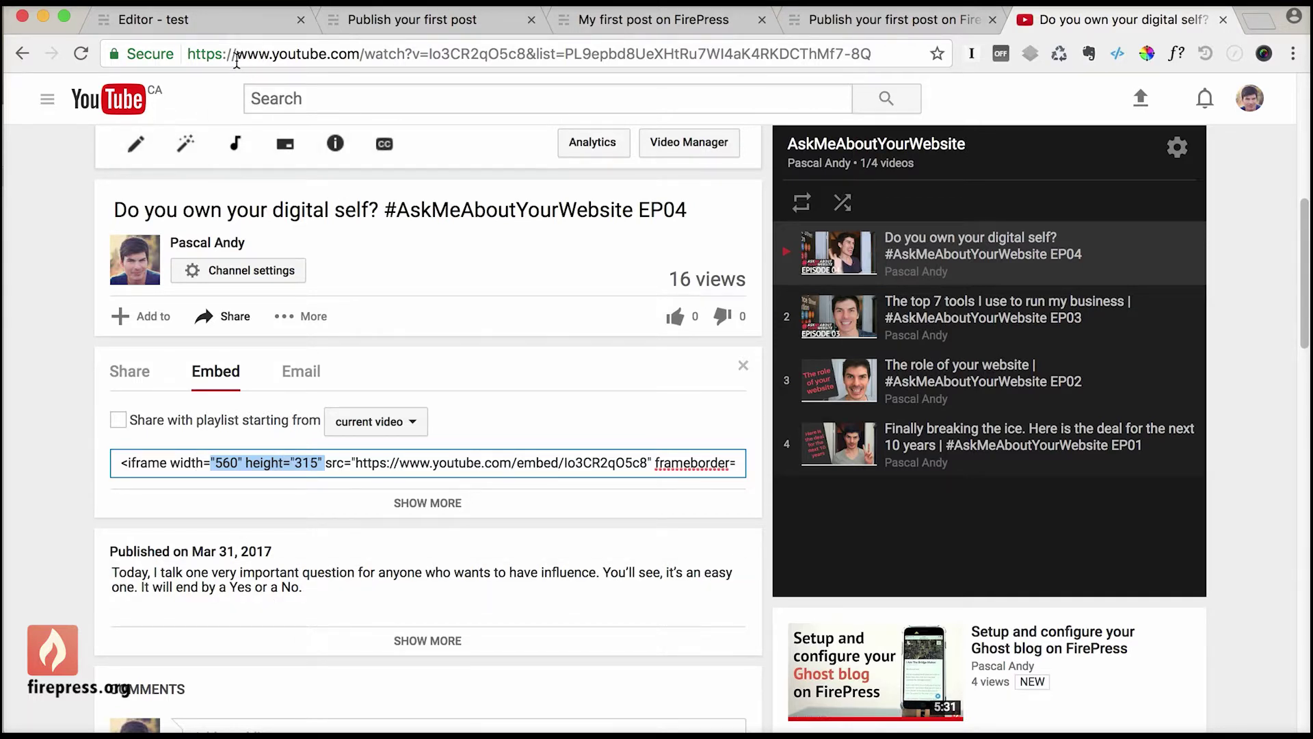
# Step: Return to the published post and review the embedded video and the sections above it
pyautogui.click(214, 28)
pyautogui.click(417, 23)
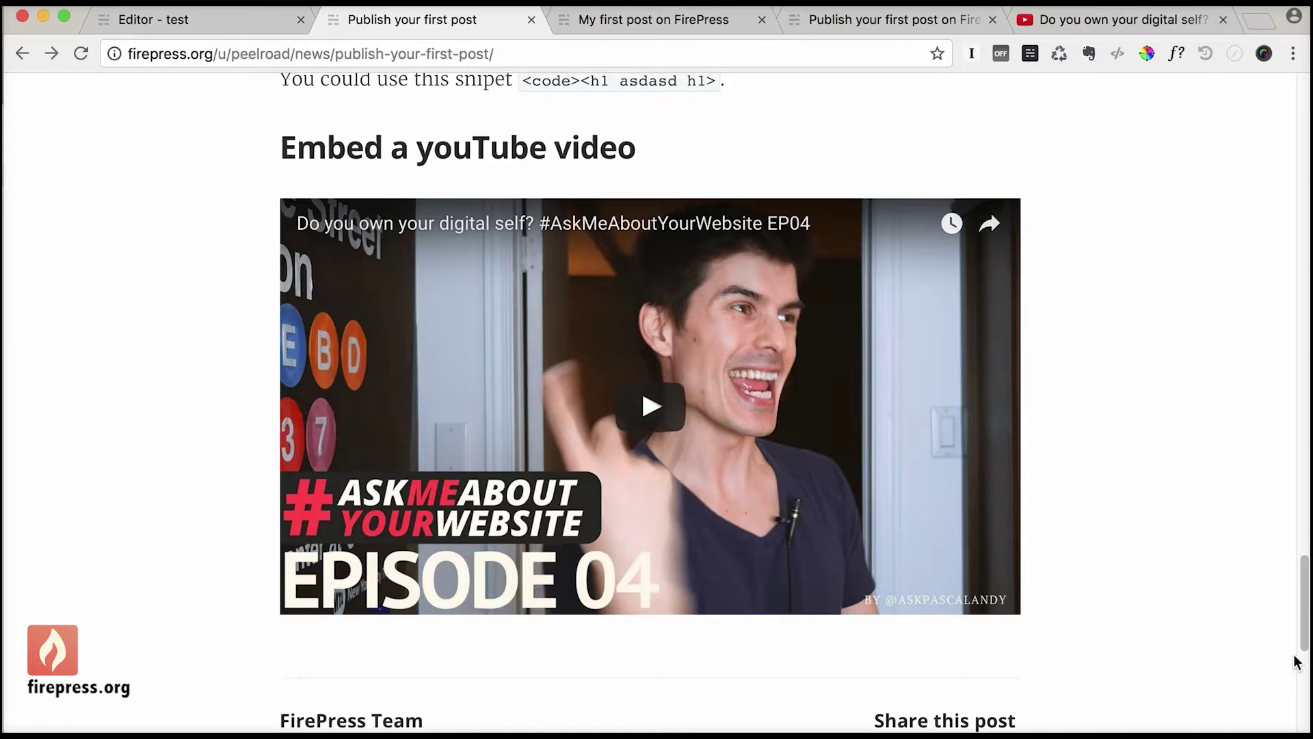
pyautogui.scroll(4, 1294, 598)
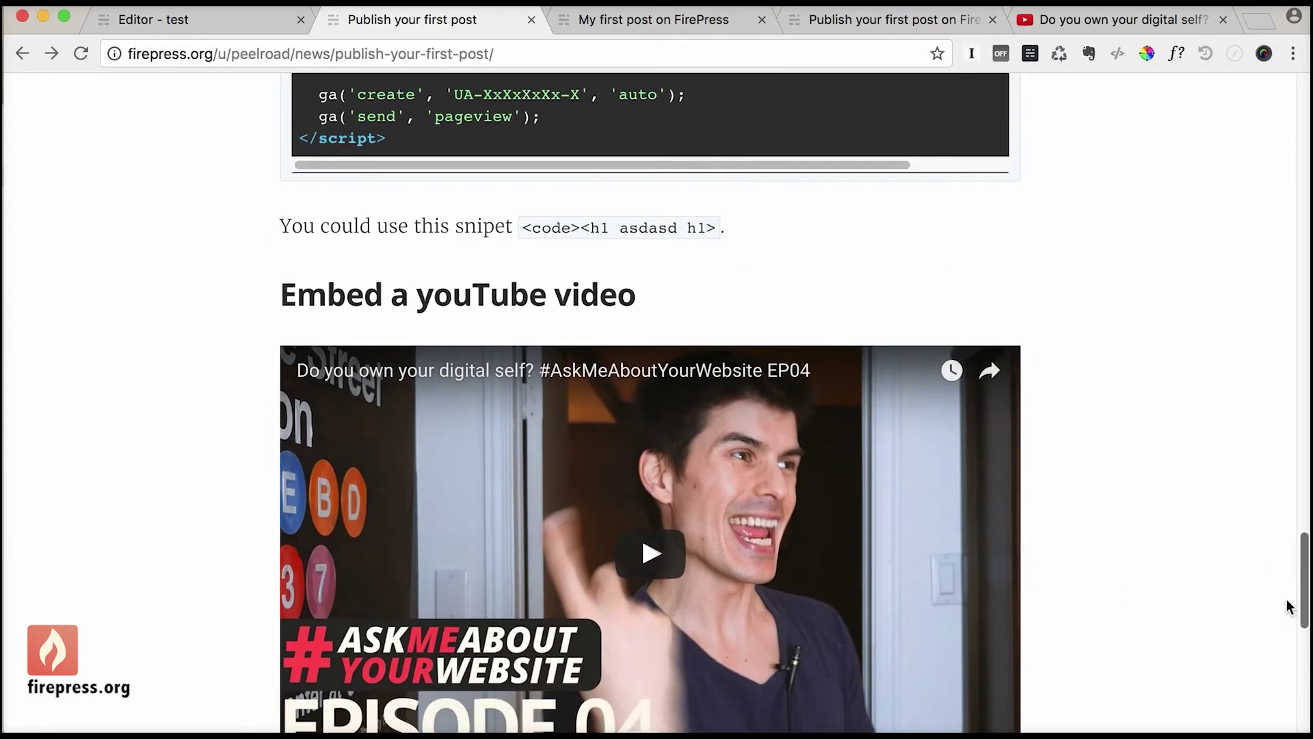
pyautogui.moveTo(1304, 552); pyautogui.dragTo(1281, 171)
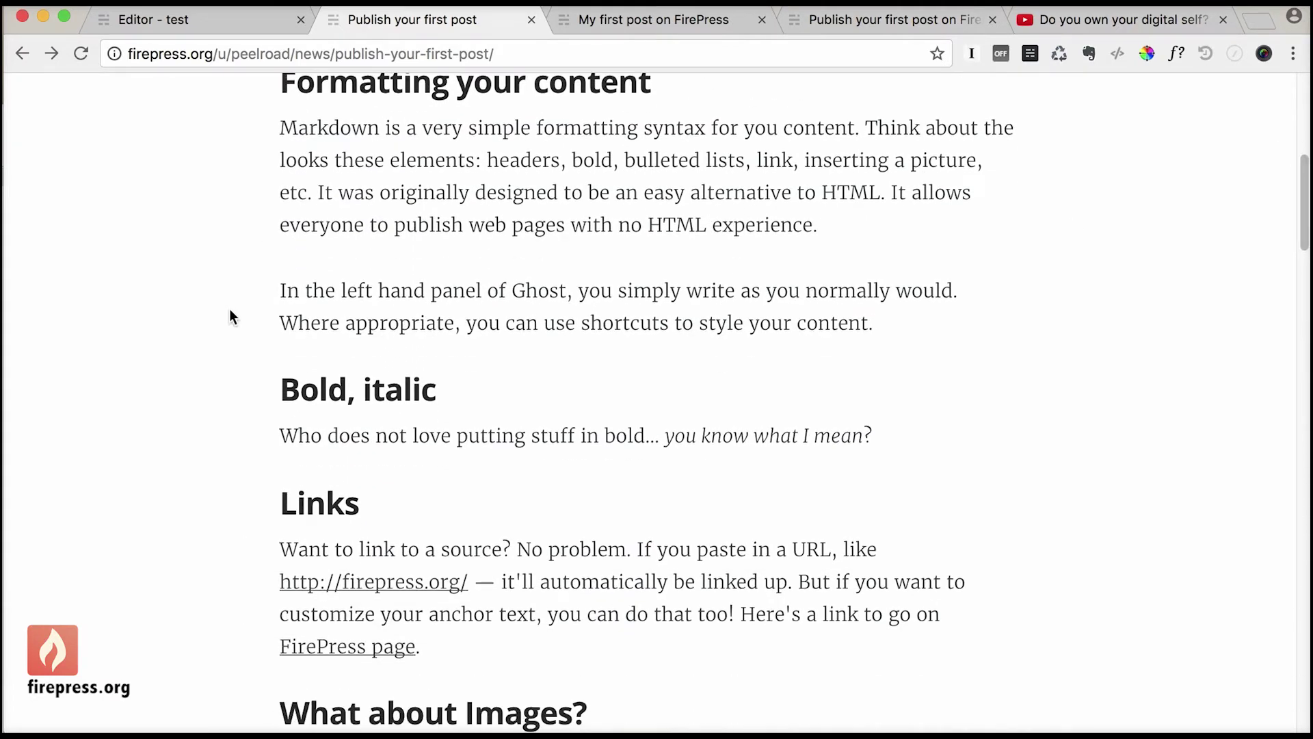
# Step: Capture three screen areas of the published post's content column, from "Formatting your content" down to the embedded YouTube video
pyautogui.press('super+shift+4')
pyautogui.moveTo(285, 120); pyautogui.dragTo(1023, 720)
pyautogui.moveTo(1295, 193); pyautogui.dragTo(1299, 284)
pyautogui.press('super+shift+4')
pyautogui.moveTo(275, 105); pyautogui.dragTo(1026, 633)
pyautogui.moveTo(1298, 311); pyautogui.dragTo(1243, 568)
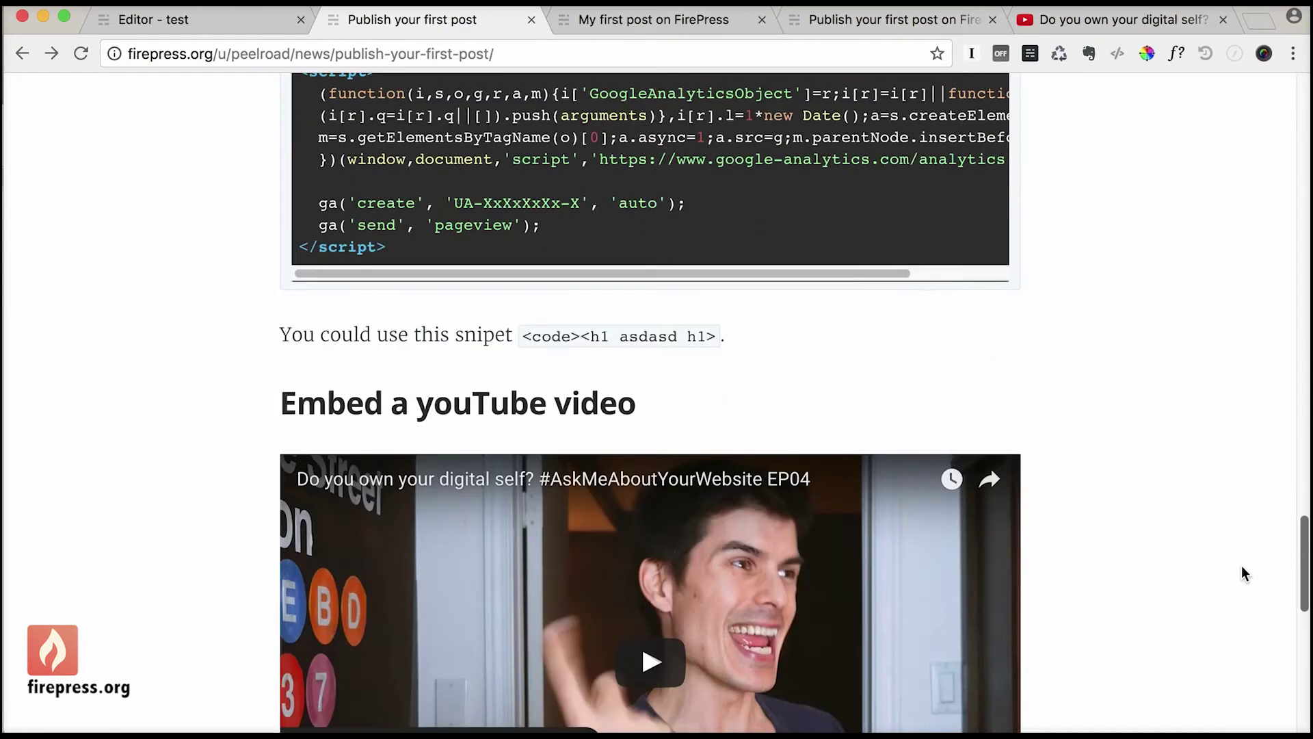
pyautogui.press('super+shift+4')
pyautogui.moveTo(279, 170); pyautogui.dragTo(1019, 692)
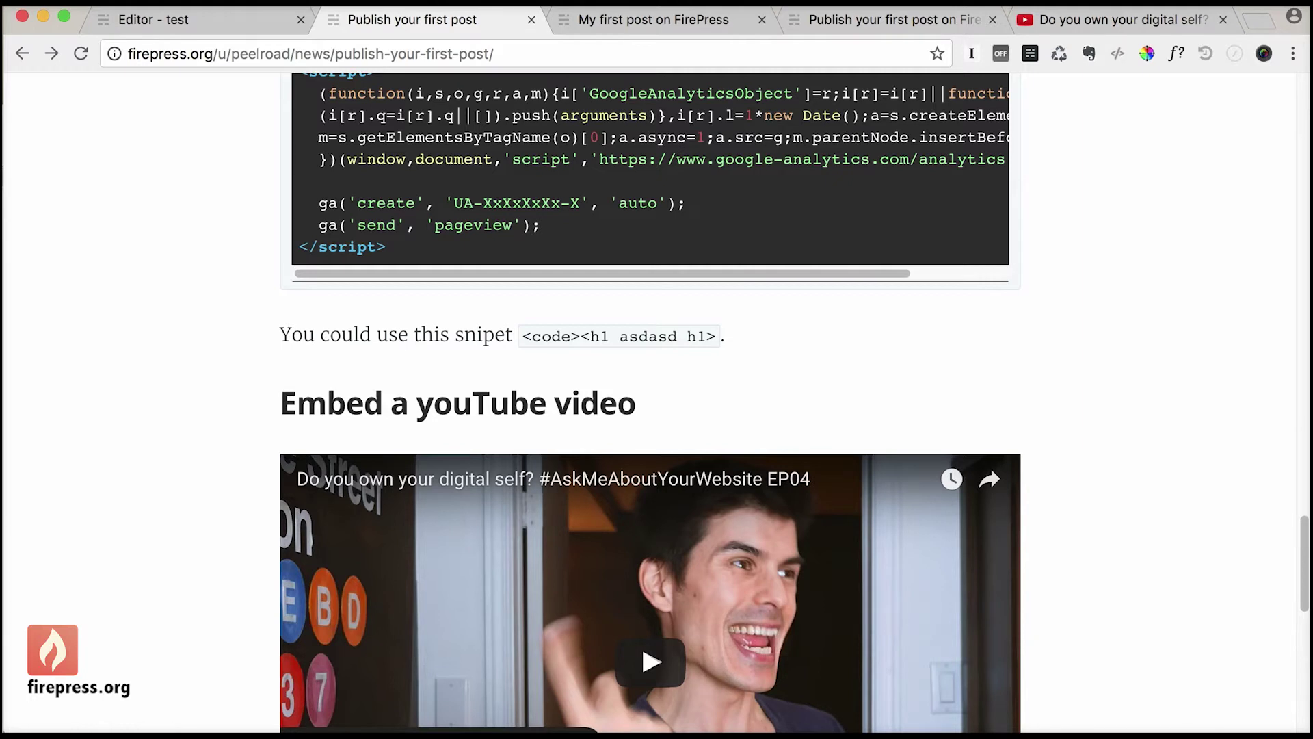
# Step: Return to the post editor, dismiss the notification and review the post settings, including the Meta Data section for SEO
pyautogui.press('super+Tab')
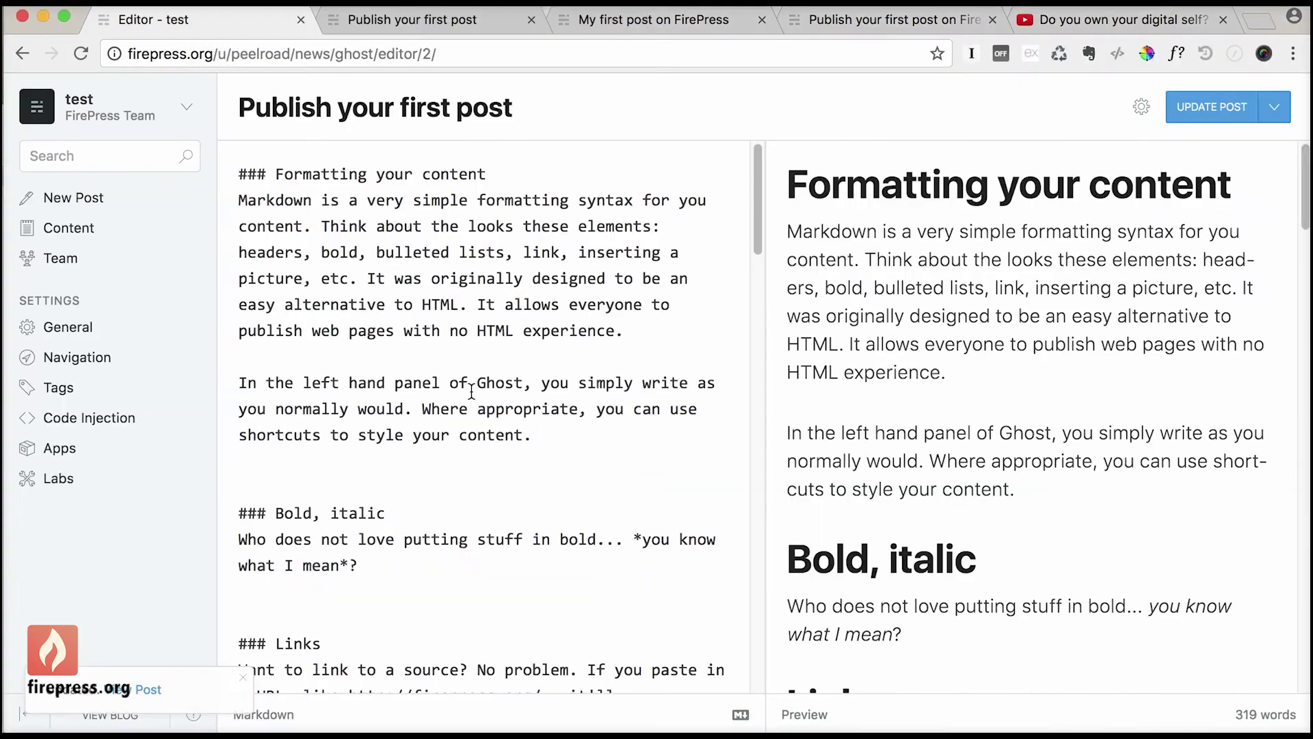
pyautogui.click(242, 676)
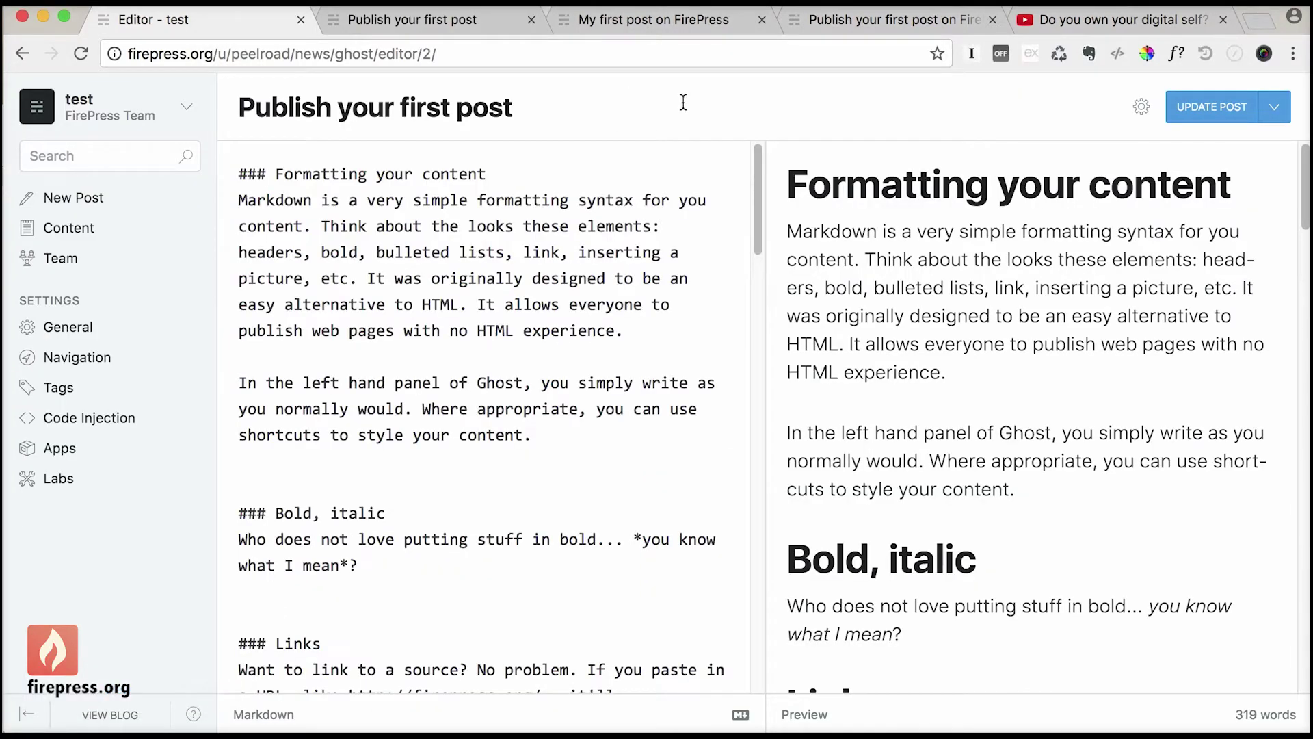
pyautogui.click(1142, 106)
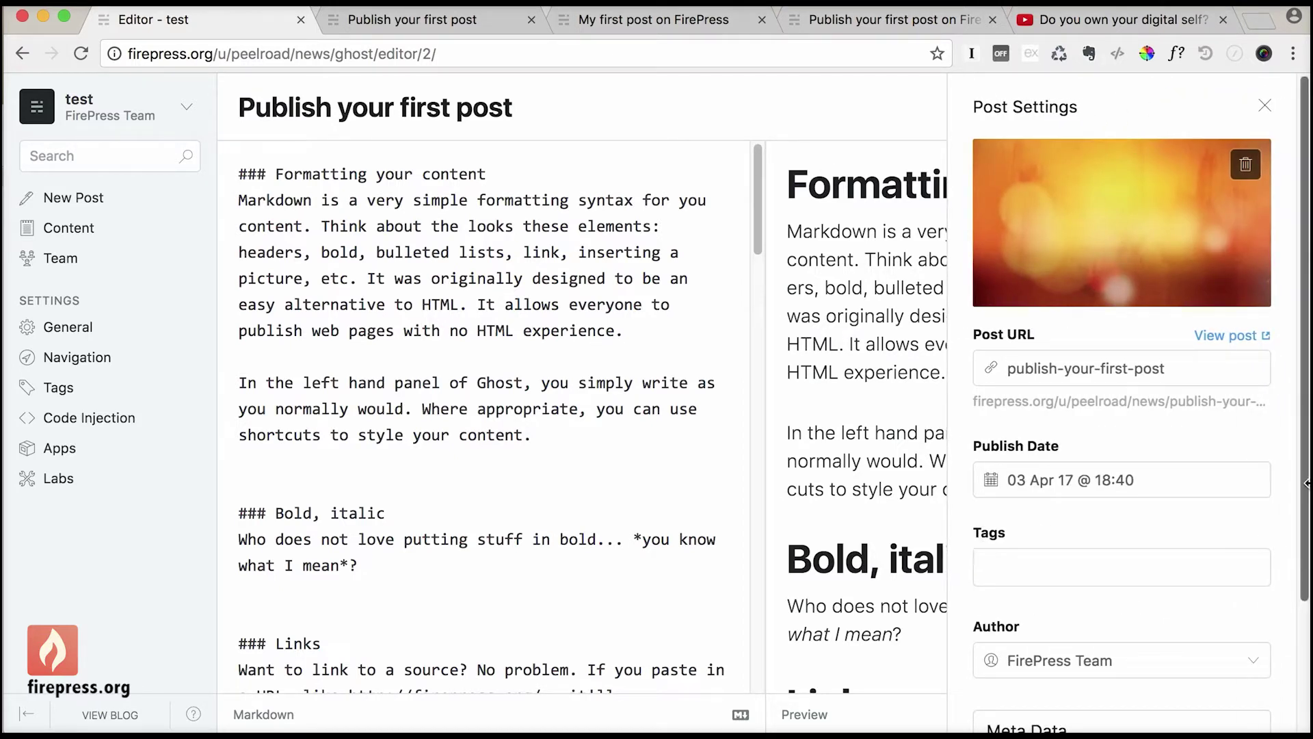
pyautogui.scroll(-5, 1286, 519)
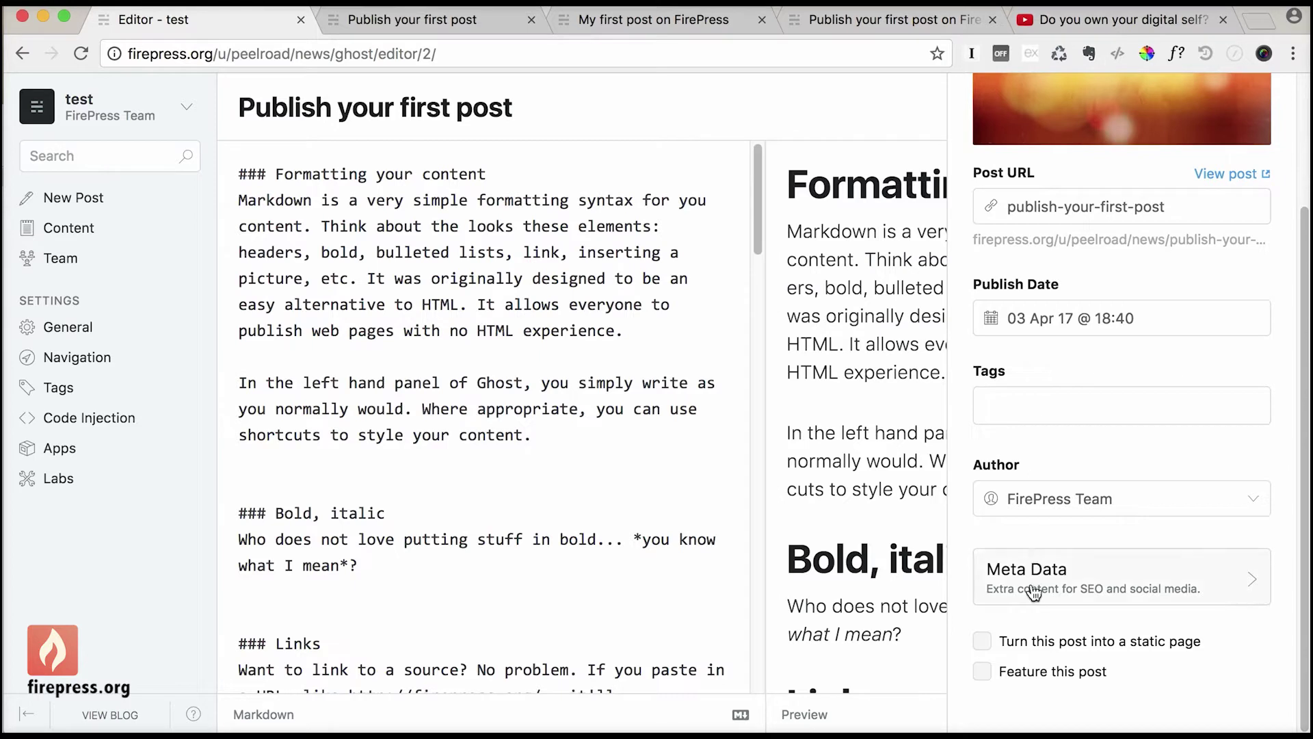
pyautogui.click(1039, 589)
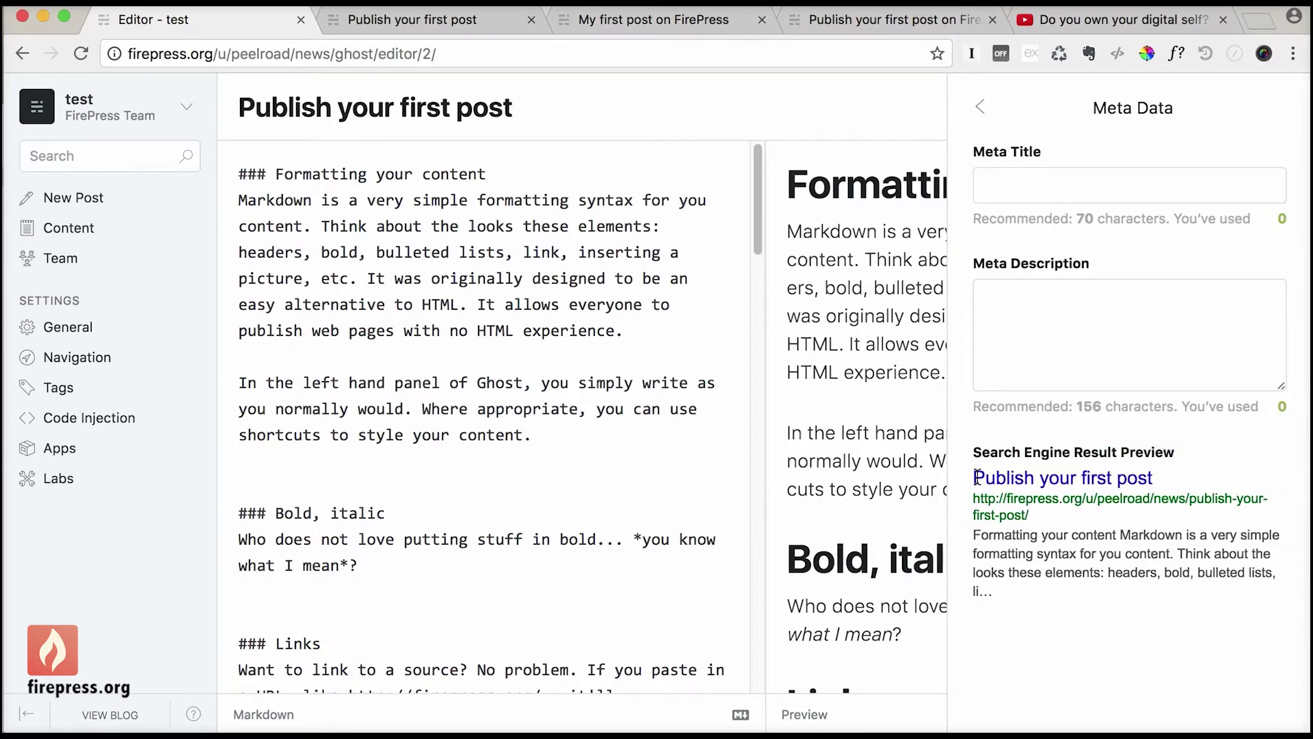
pyautogui.click(980, 107)
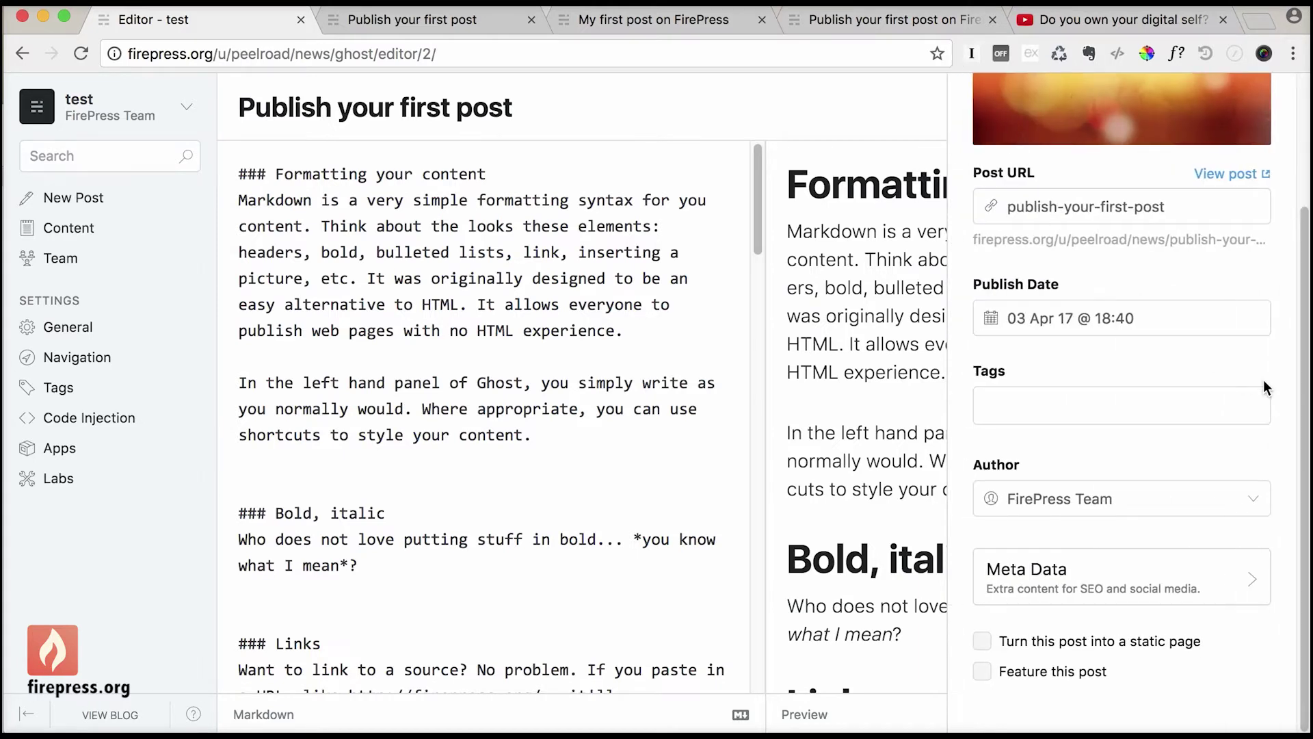
# Step: Close the post settings and highlight the post title and the paragraph under "Bold, italic" in the Markdown source
pyautogui.moveTo(1303, 386); pyautogui.dragTo(1298, 220)
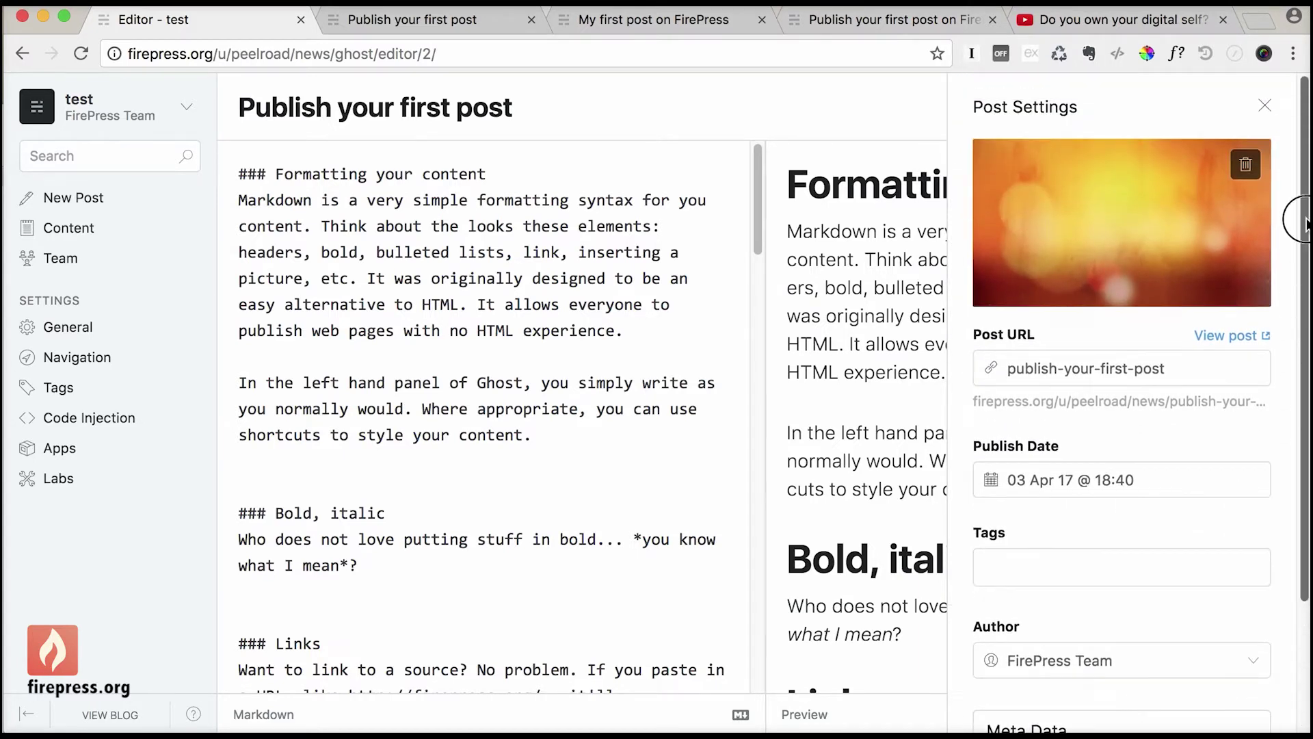
pyautogui.tripleClick(361, 104)
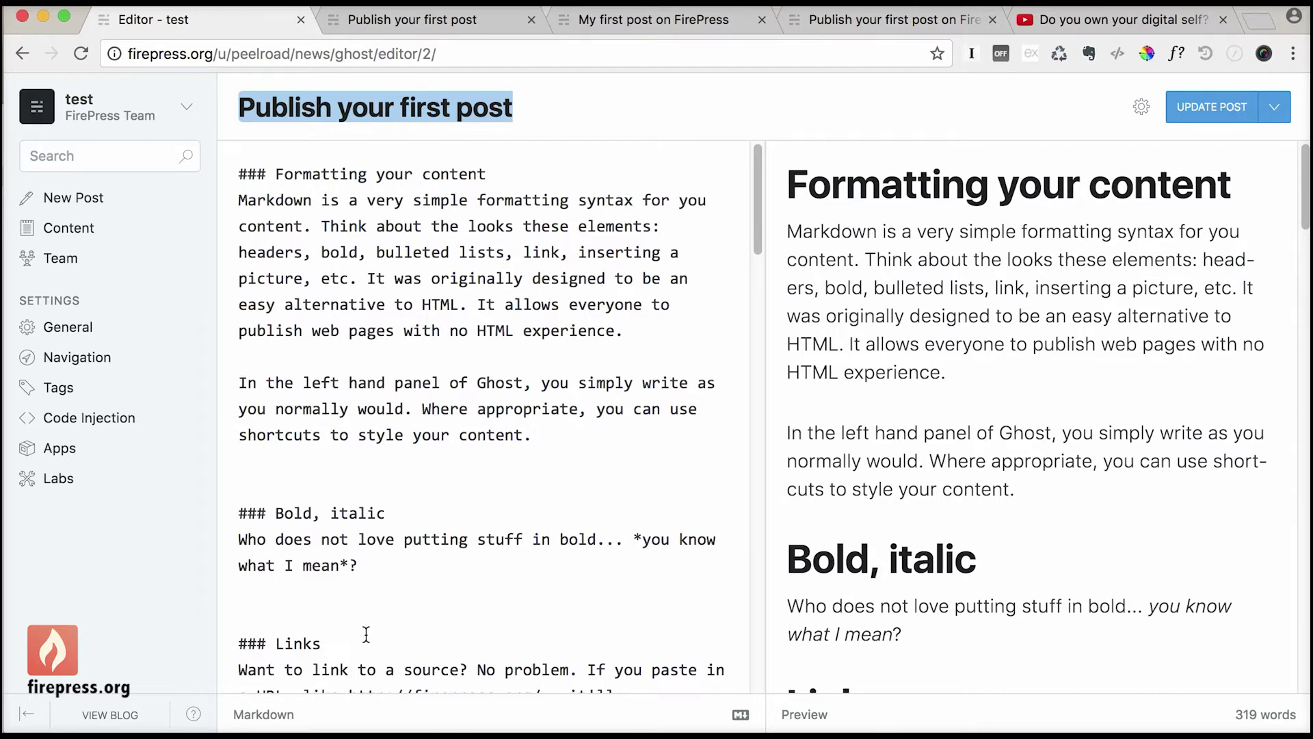
pyautogui.moveTo(383, 580); pyautogui.dragTo(189, 545)
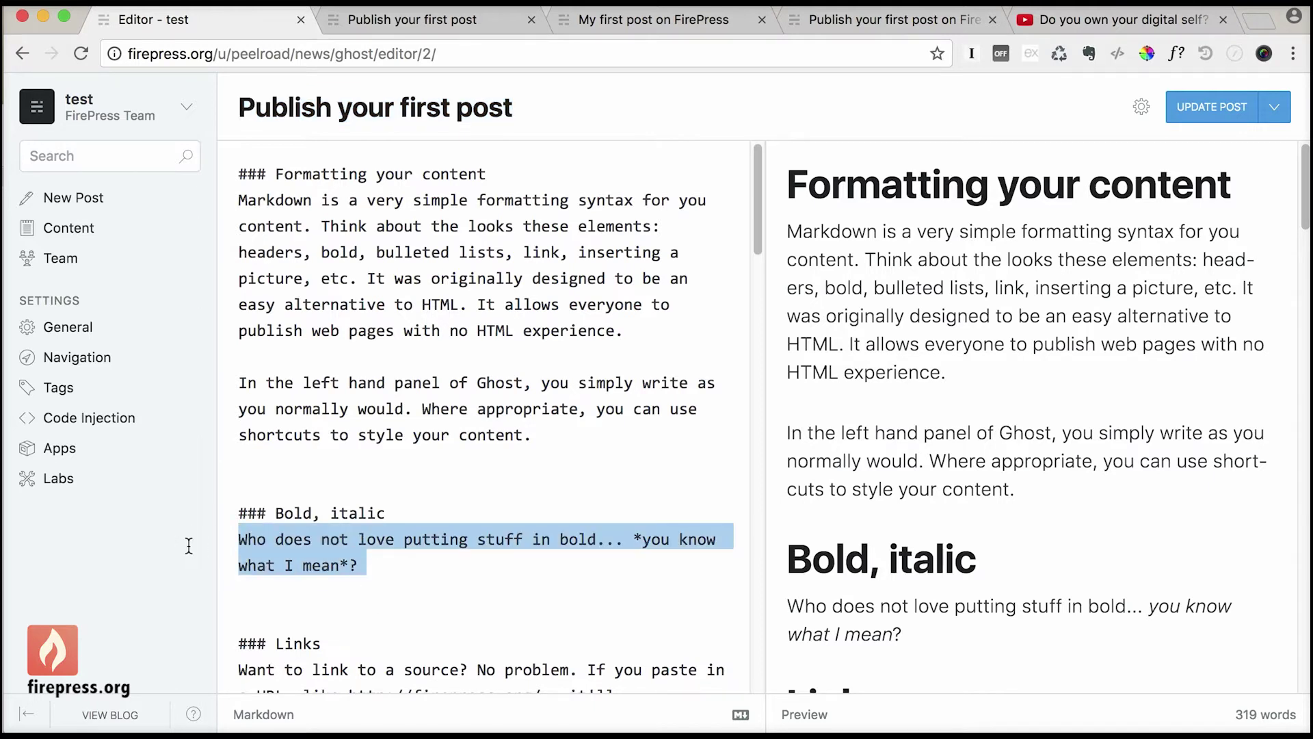
# Step: Review the FirePress Step #3 tutorial page and the sample post "My first post on FirePress", ending on the published post
pyautogui.click(852, 22)
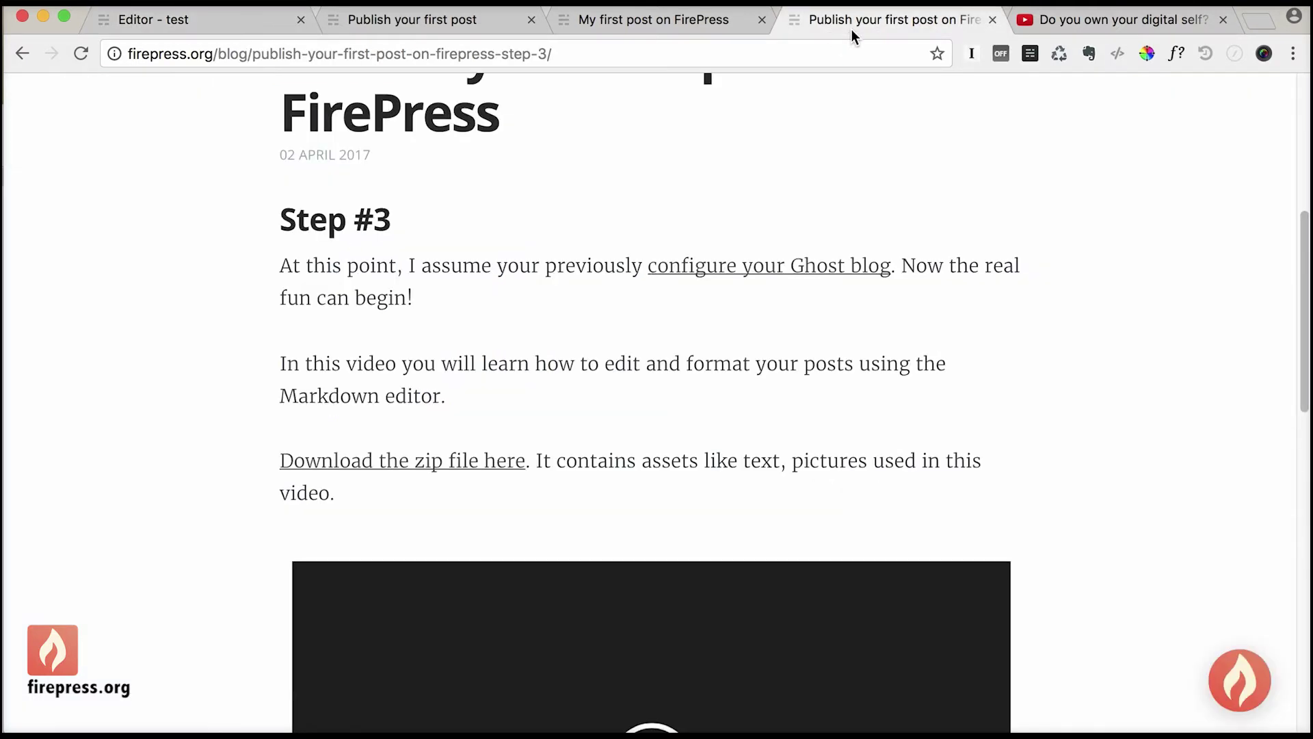
pyautogui.moveTo(1302, 253); pyautogui.dragTo(1299, 498)
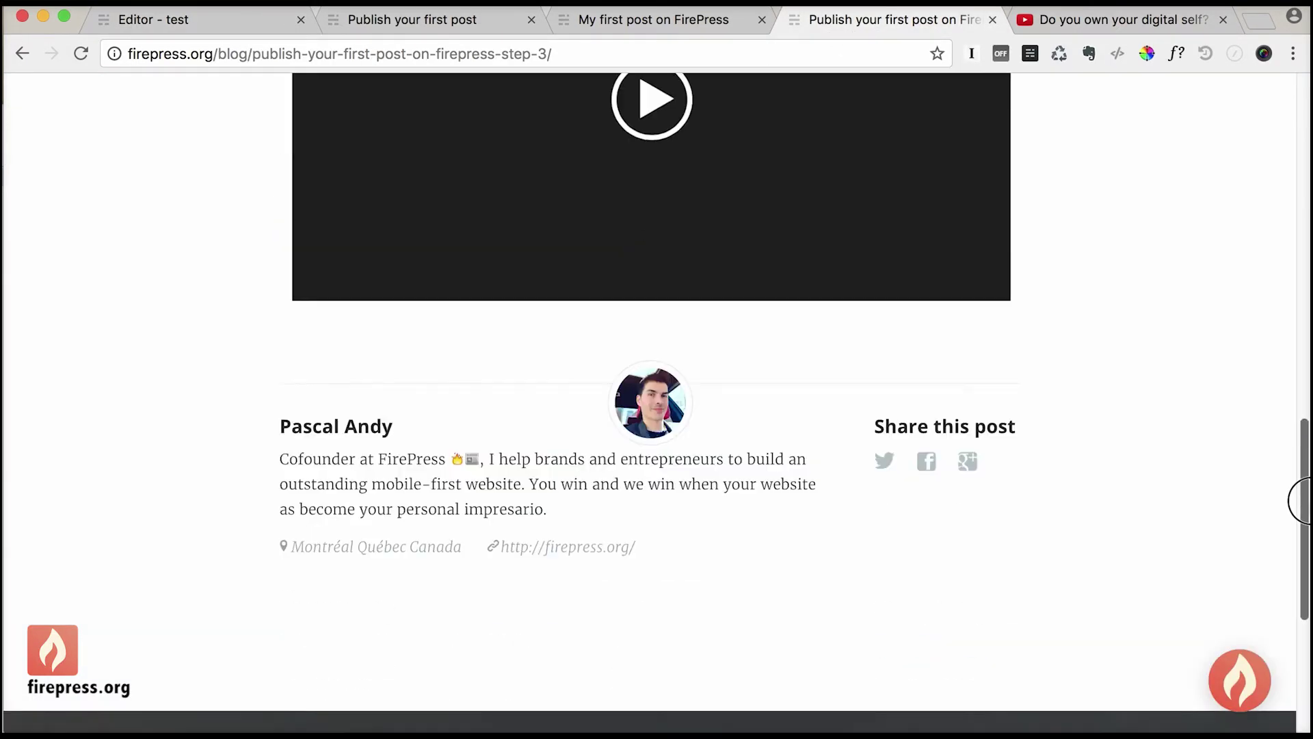
pyautogui.click(699, 22)
pyautogui.moveTo(1306, 522); pyautogui.dragTo(1257, 117)
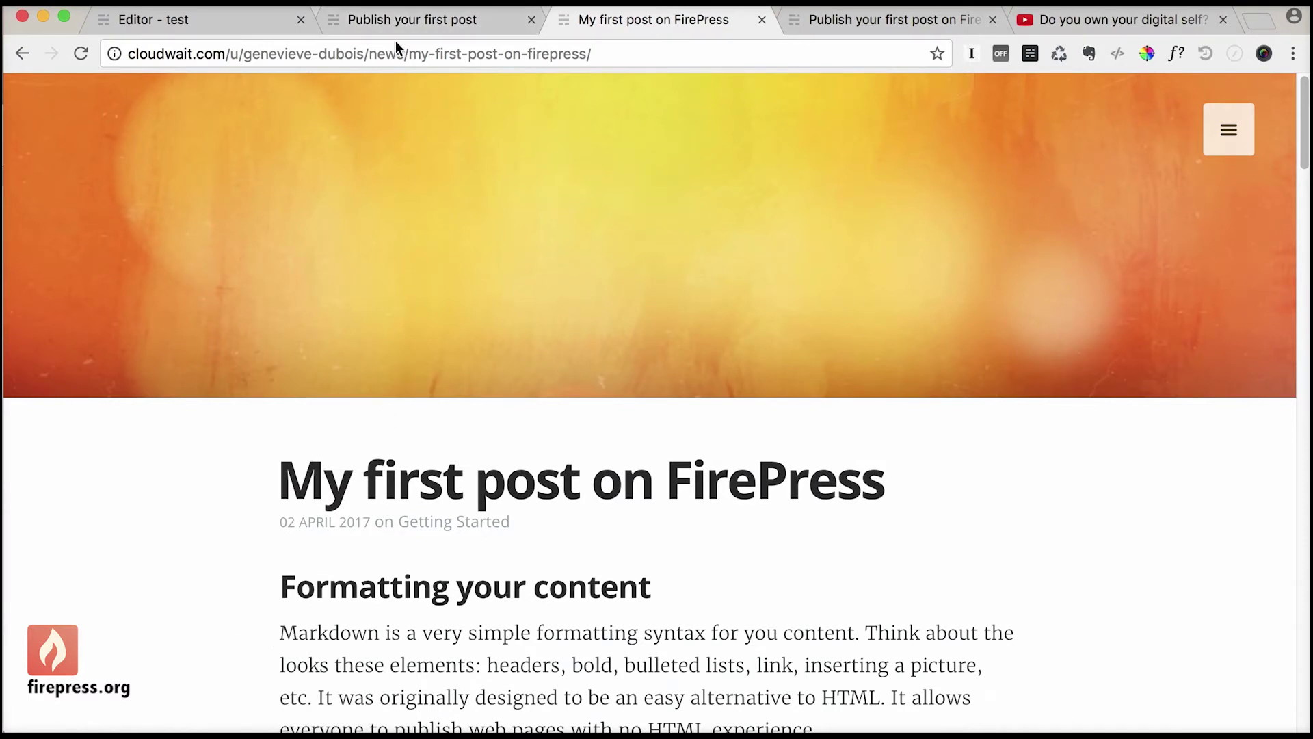
pyautogui.click(398, 21)
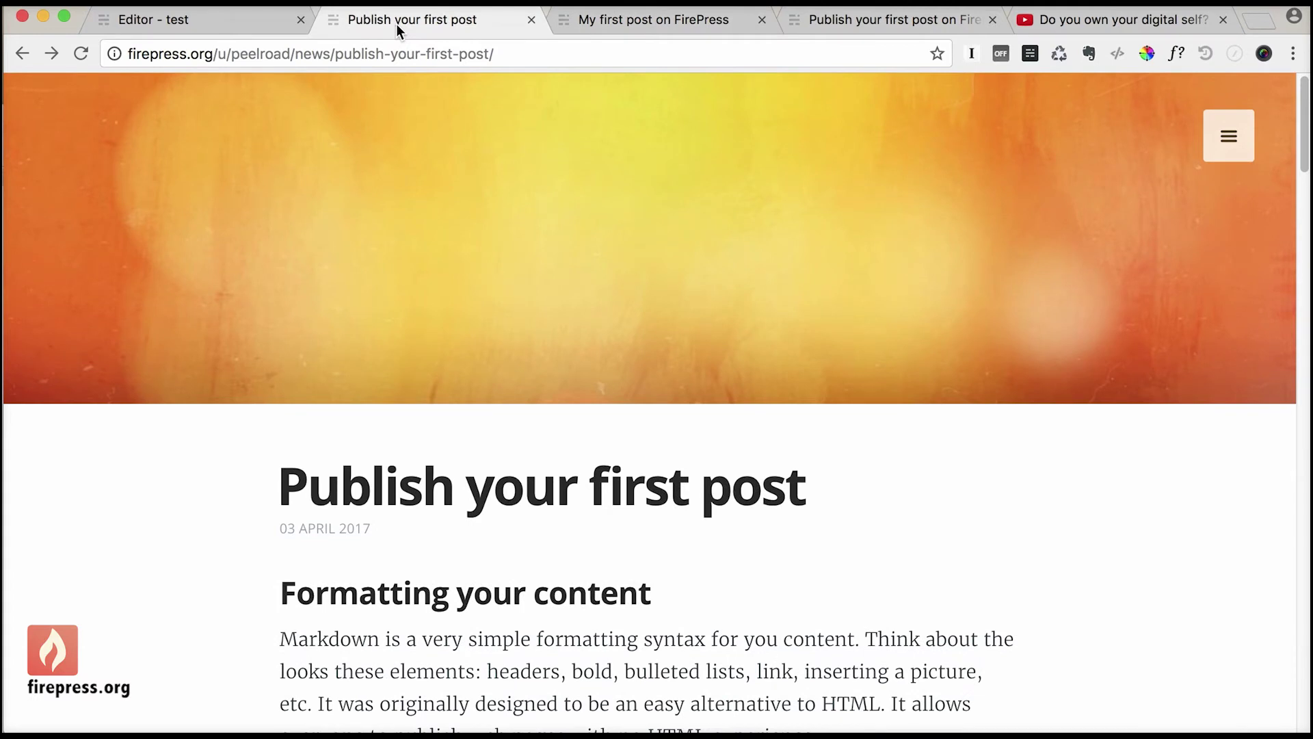